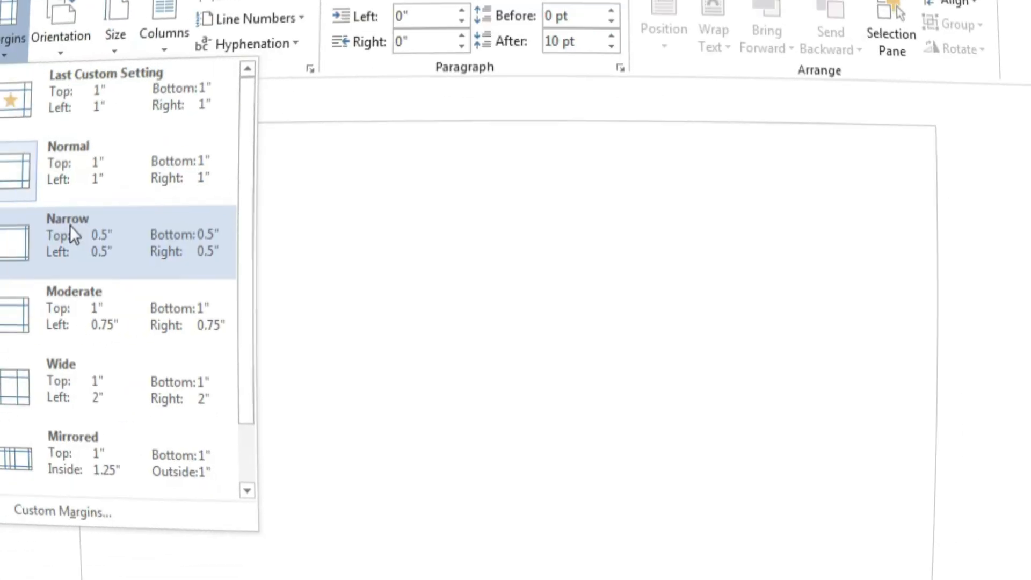
Apply the Narrow margin preset, 0.5" on every side of the page.
click(74, 234)
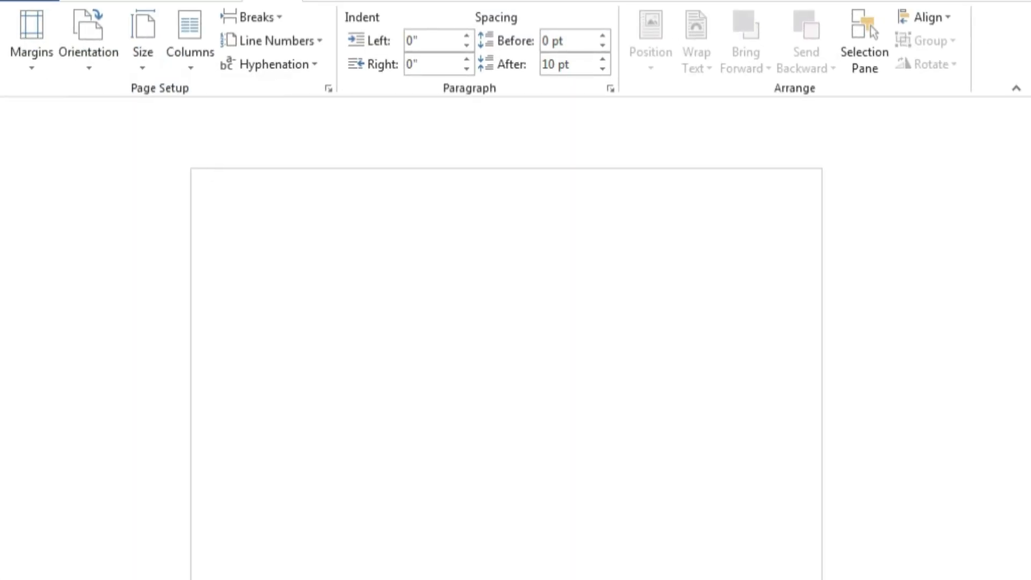
Draw a rectangle covering the entire page.
click(190, 3)
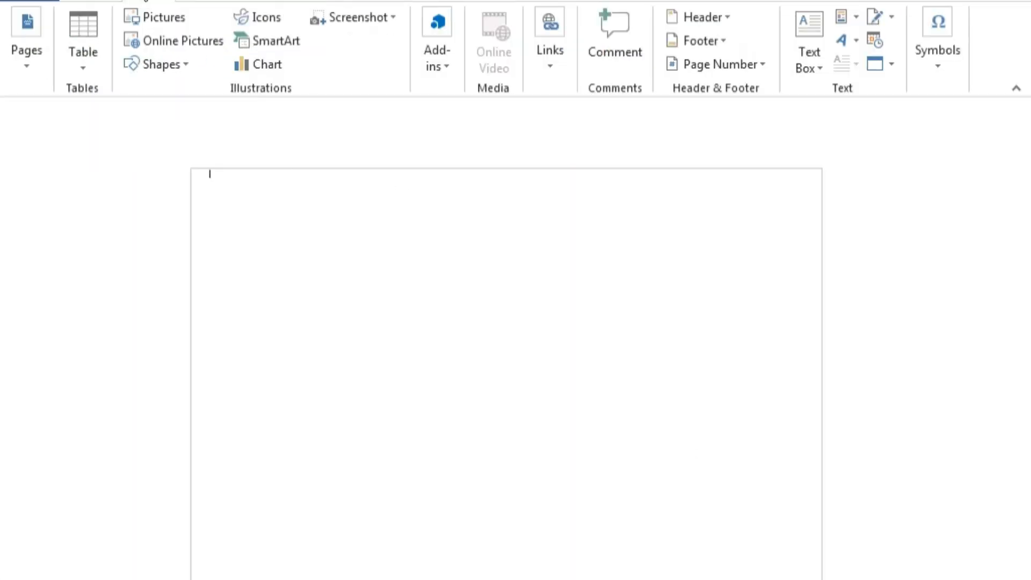
click(183, 64)
click(193, 110)
drag(204, 169, 820, 579)
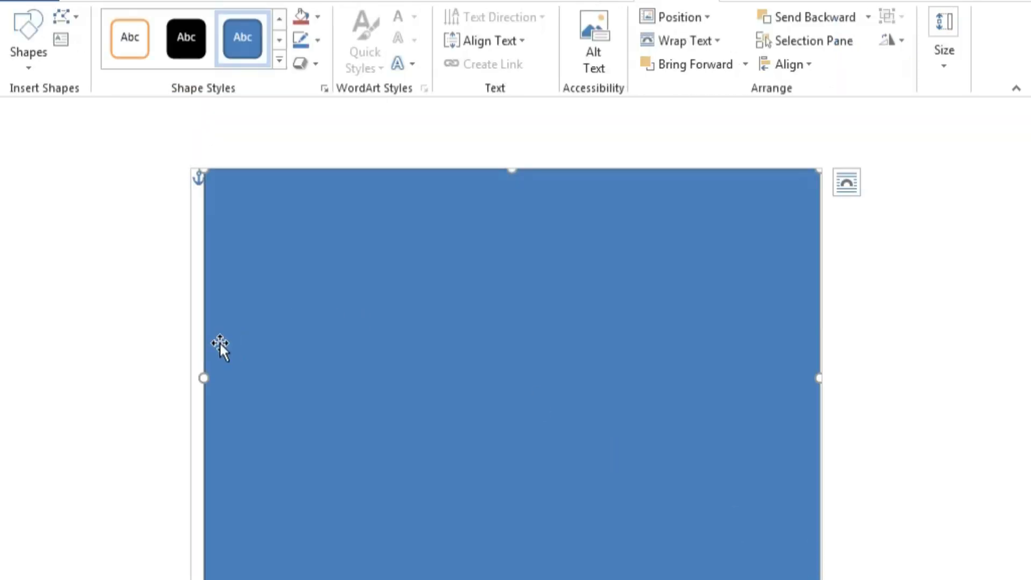
drag(204, 375, 205, 375)
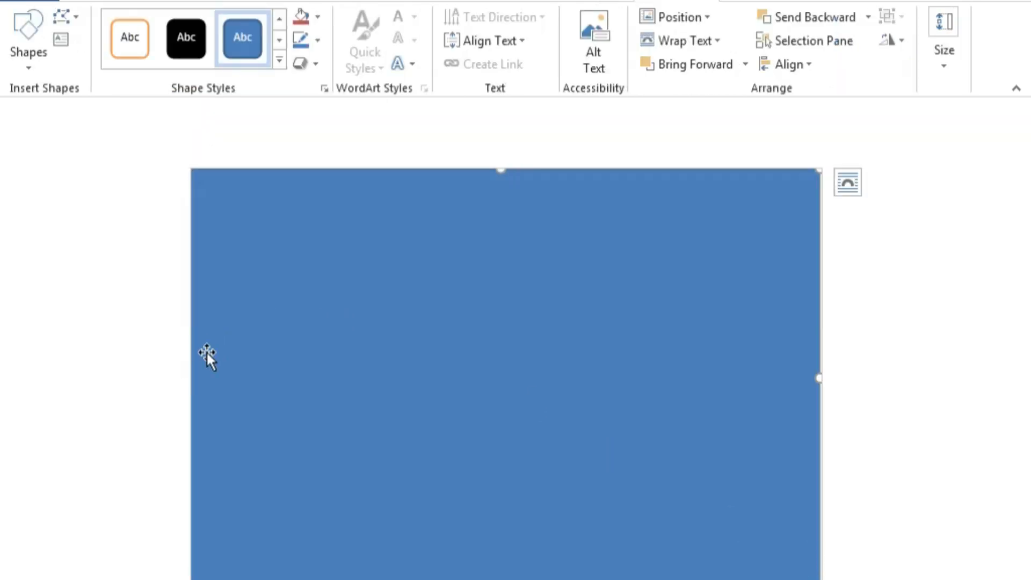
Fill the rectangle with a custom dark purple colour.
right_click(399, 233)
click(463, 180)
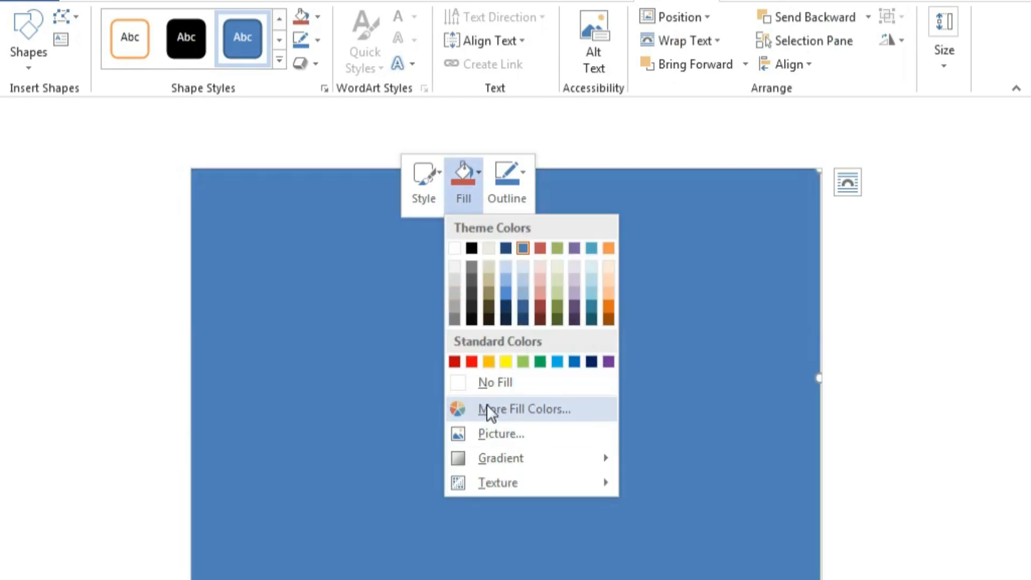
click(487, 408)
drag(355, 238, 387, 224)
drag(449, 221, 449, 258)
click(529, 120)
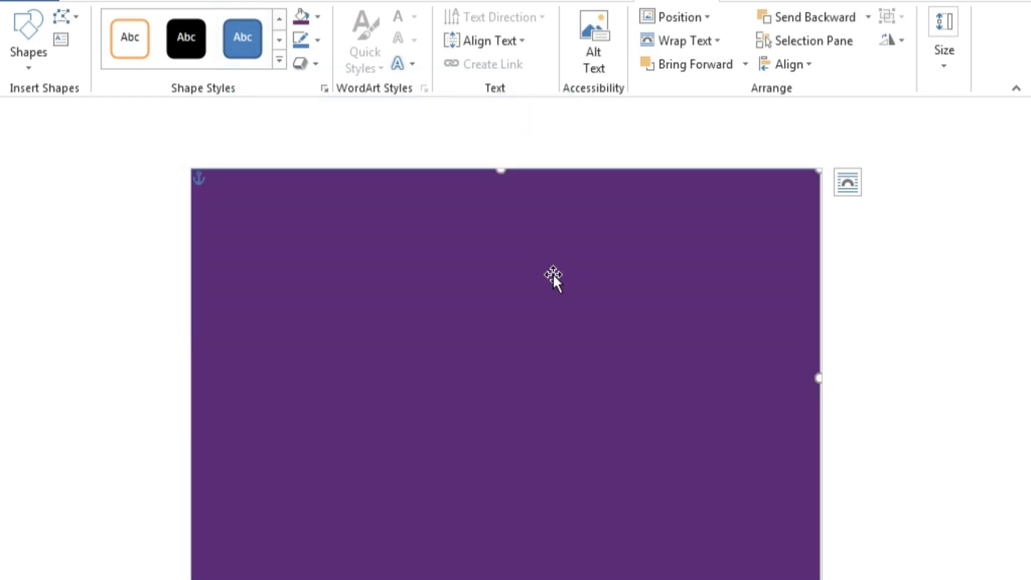
Pick the Rectangle shape again for a second, inner rectangle.
click(157, 1)
click(156, 64)
click(193, 109)
Draw an inner rectangle nearly filling the purple one and fill it white.
drag(211, 188, 414, 334)
drag(488, 367, 804, 572)
right_click(605, 433)
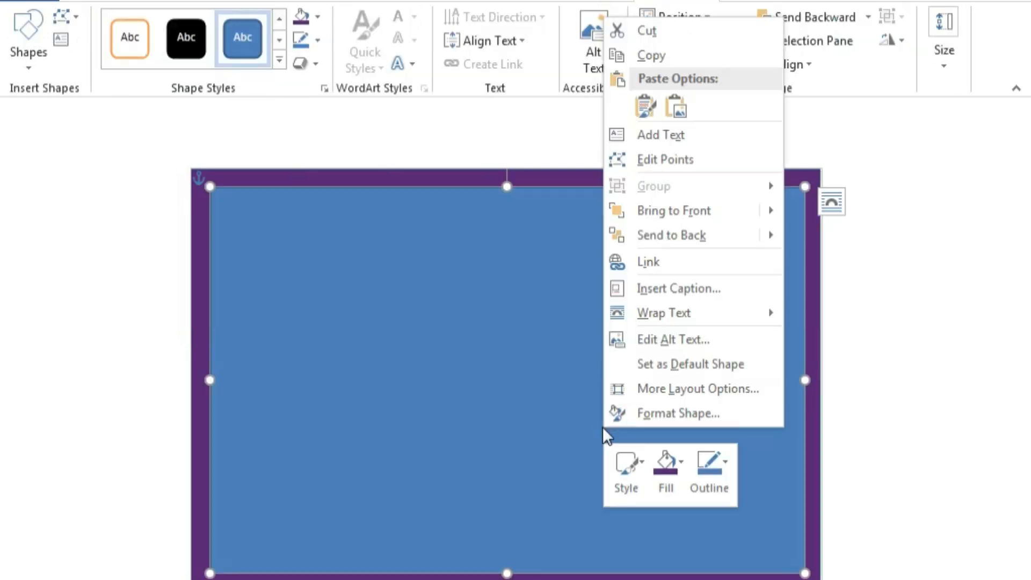
click(677, 457)
click(657, 333)
click(680, 465)
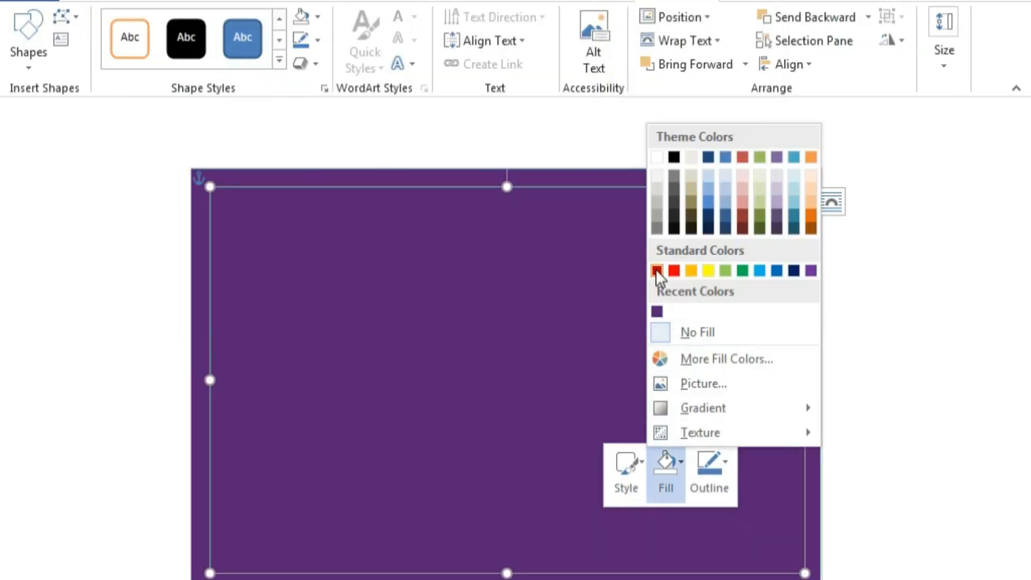
click(657, 157)
Give the inner rectangle an orange outline 4½ pt thick.
click(720, 459)
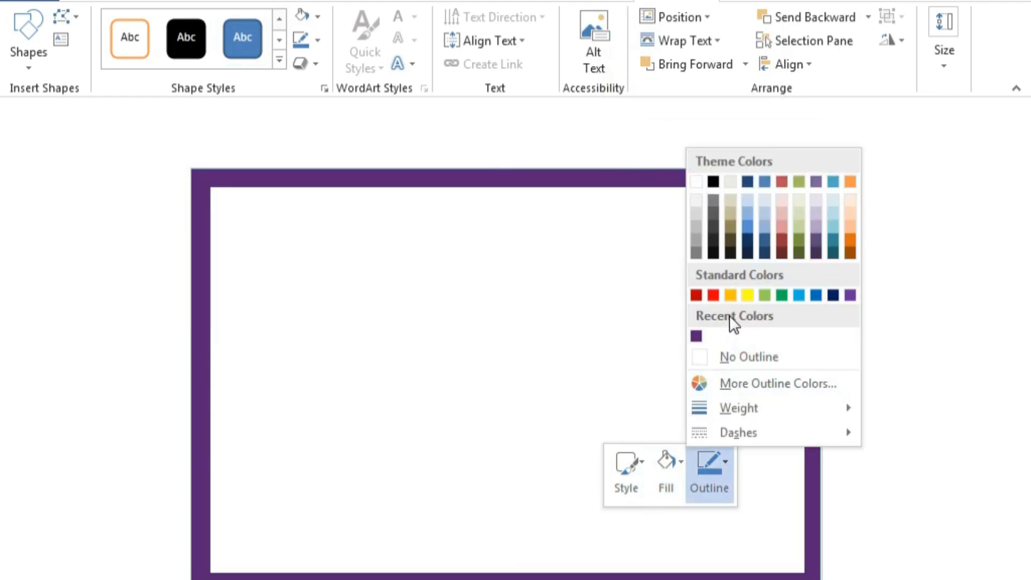
click(731, 294)
click(723, 463)
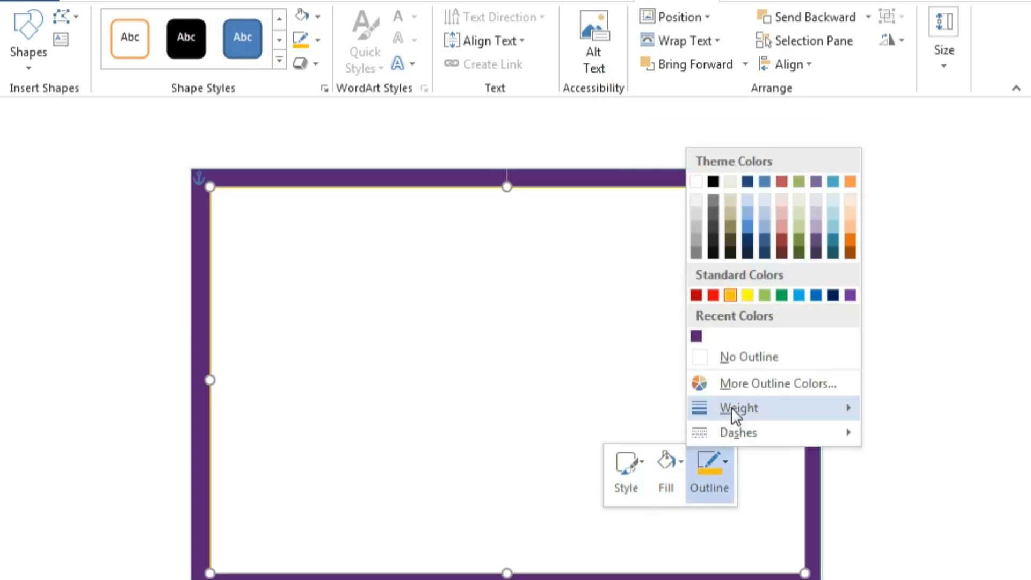
mouse_move(731, 407)
click(617, 566)
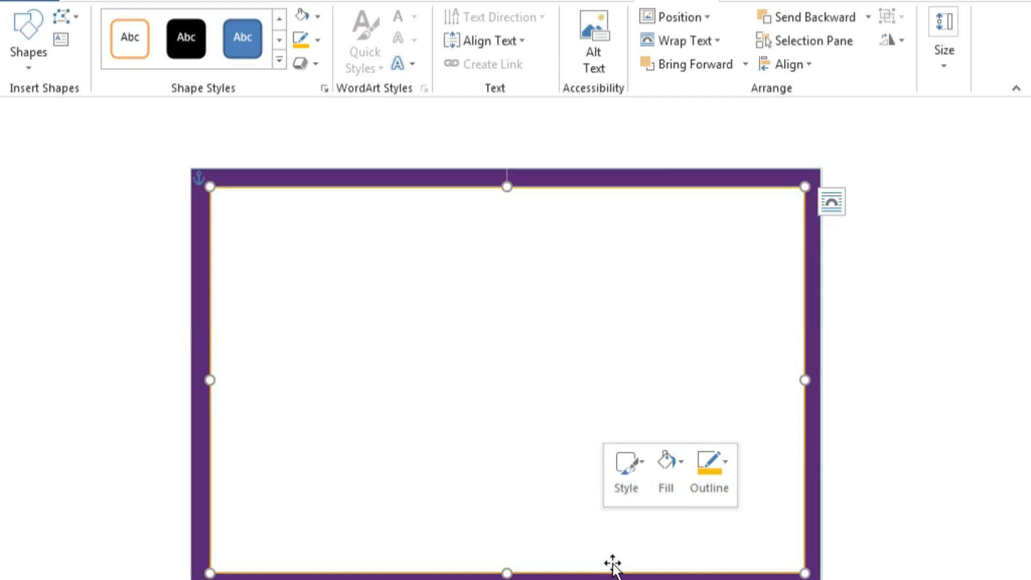
click(725, 463)
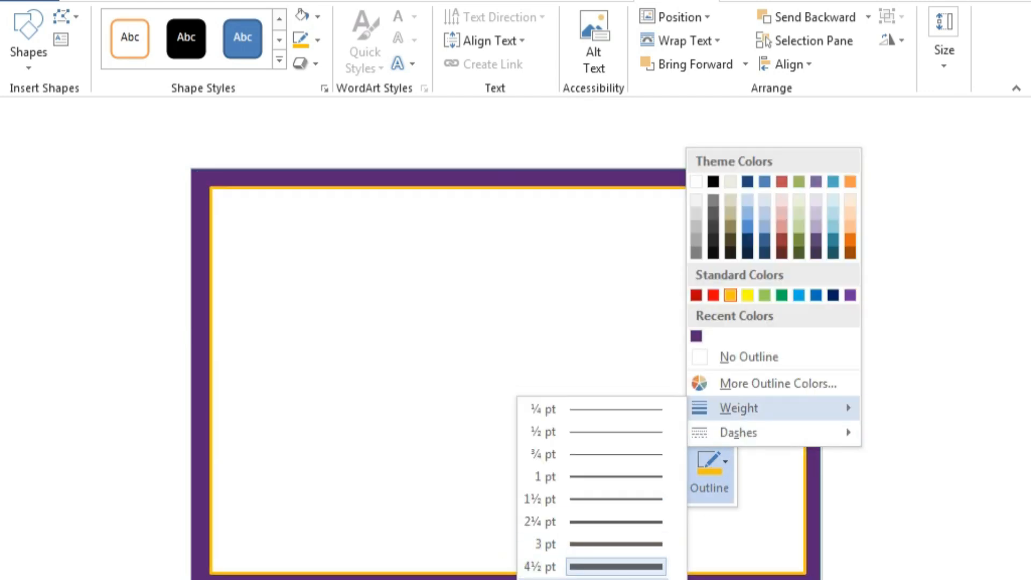
click(618, 579)
click(145, 1)
click(177, 64)
Draw a narrow rectangle and rotate it into a diagonal band across the top-right corner.
click(195, 108)
mouse_move(595, 205)
mouse_down()
mouse_move(661, 400)
mouse_move(637, 507)
mouse_move(676, 561)
mouse_up()
drag(635, 205, 635, 186)
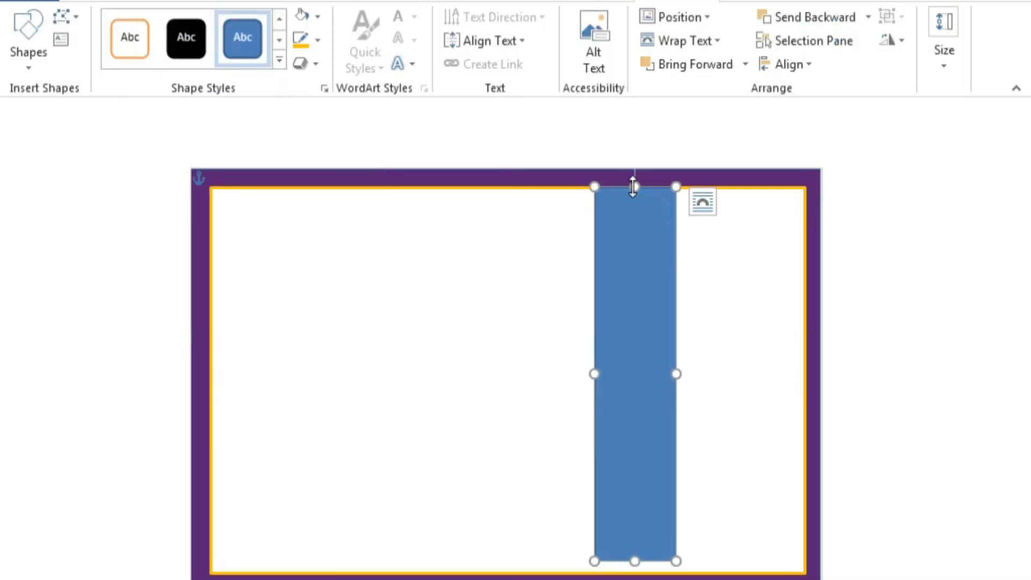
drag(628, 328, 560, 383)
drag(563, 207, 435, 247)
drag(460, 311, 575, 127)
drag(811, 498, 838, 553)
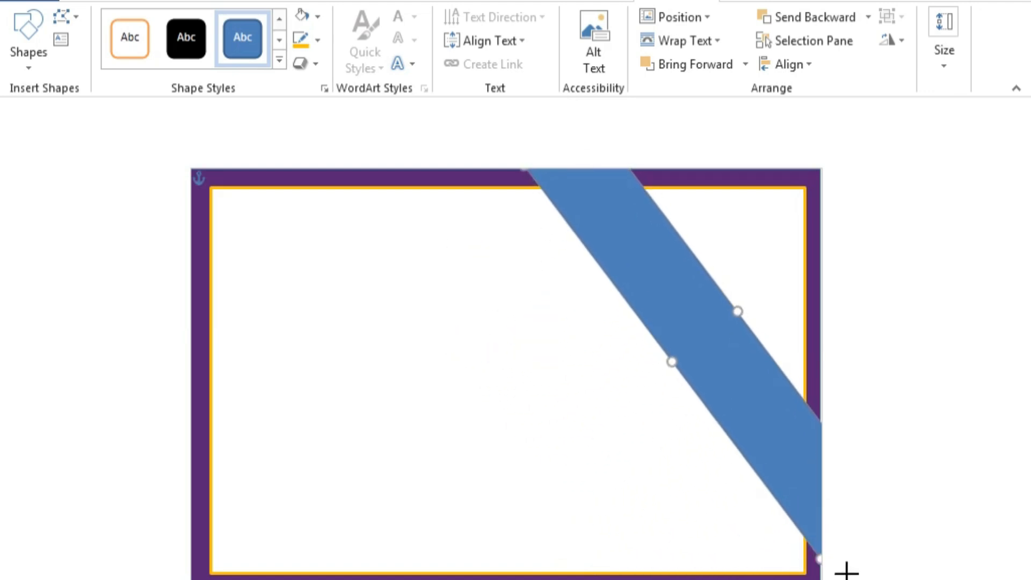
drag(798, 409, 825, 385)
Fill the band purple with an orange outline, then open its full fill settings.
right_click(784, 330)
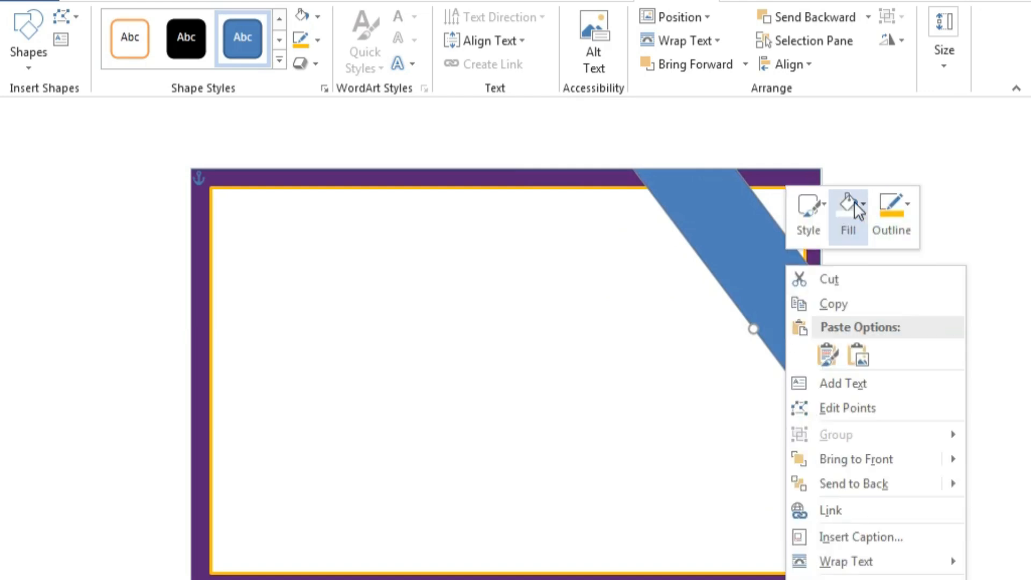
click(848, 207)
click(839, 433)
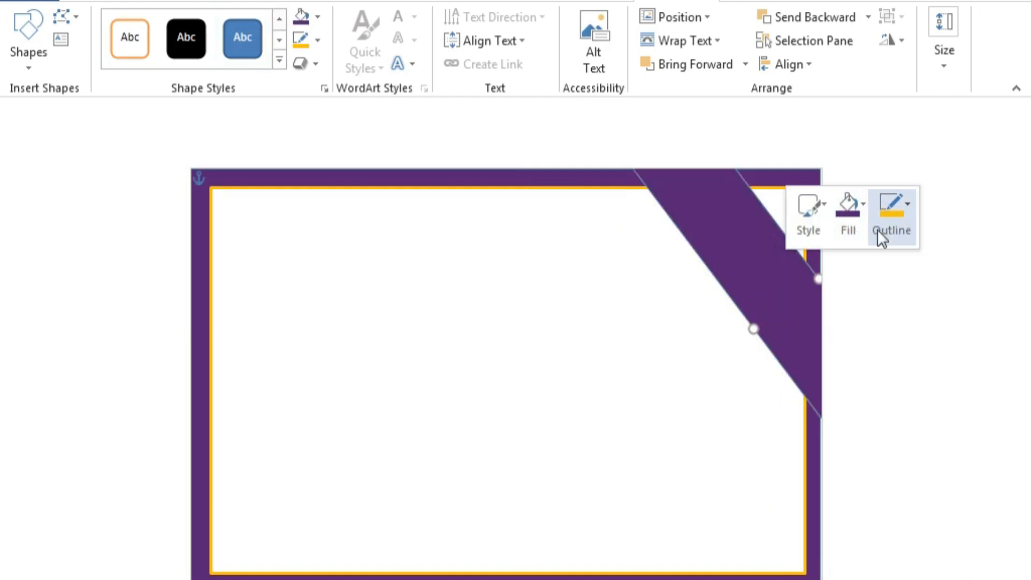
click(888, 215)
click(890, 392)
right_click(773, 300)
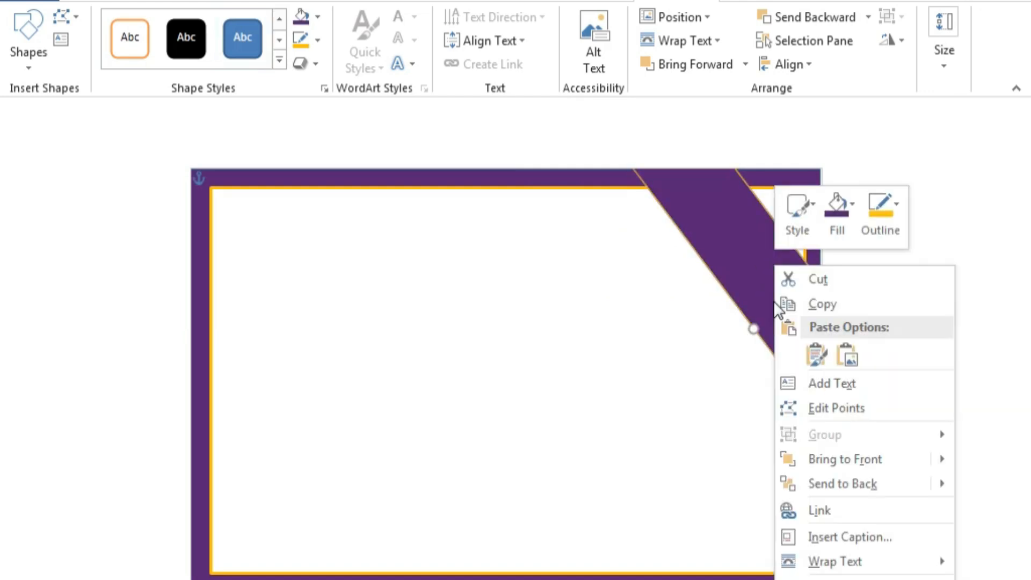
click(837, 212)
mouse_move(875, 530)
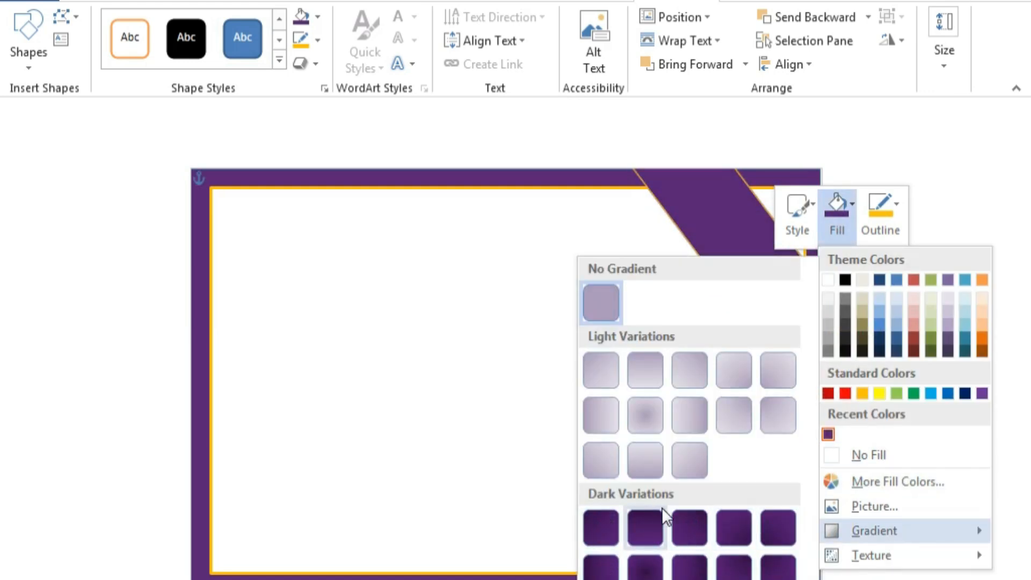
click(642, 579)
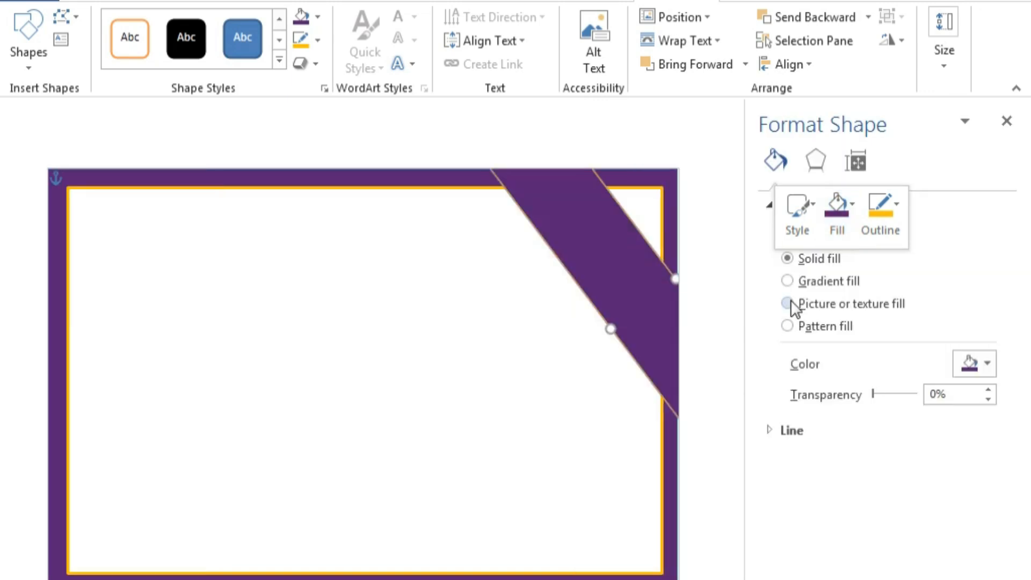
Try gradient, texture and dotted pattern fills on the band, then revert to solid purple.
click(787, 280)
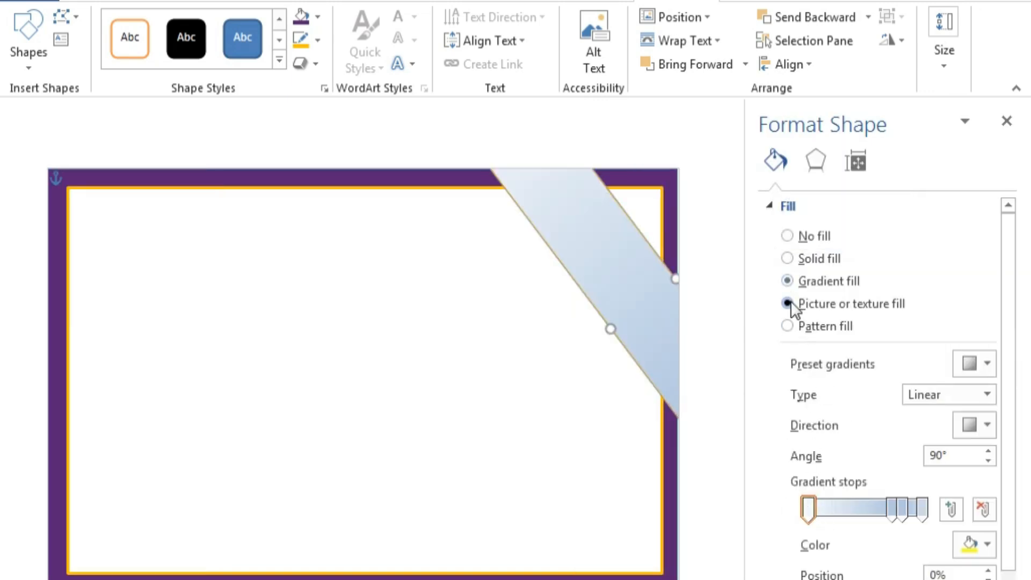
click(787, 304)
key(ctrl+z)
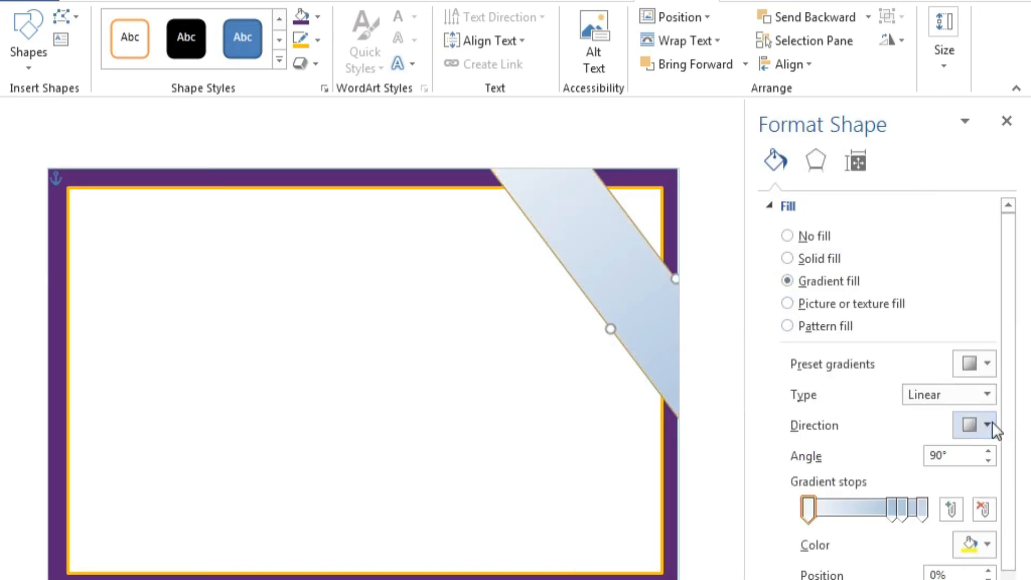
click(787, 325)
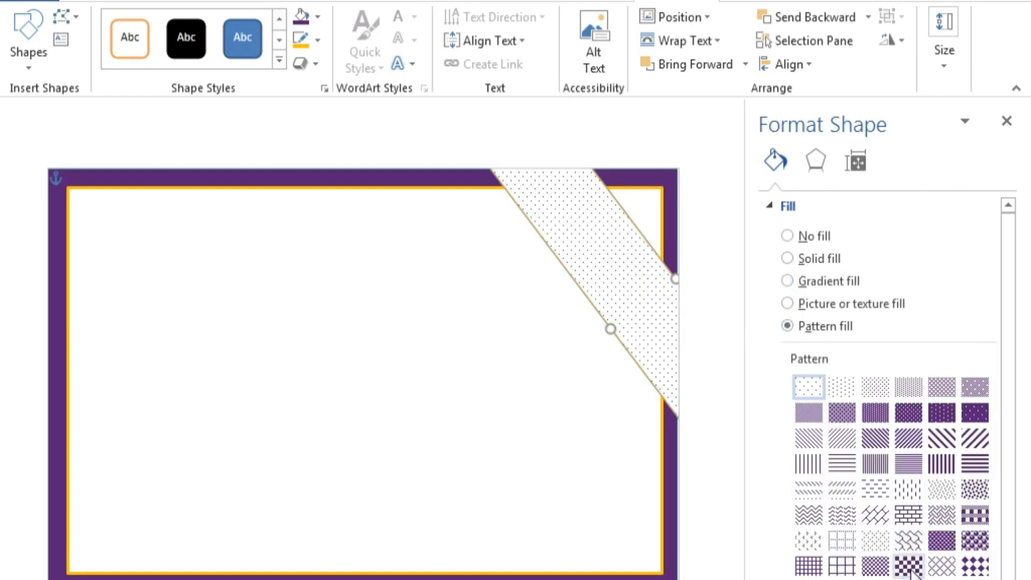
click(807, 411)
click(976, 411)
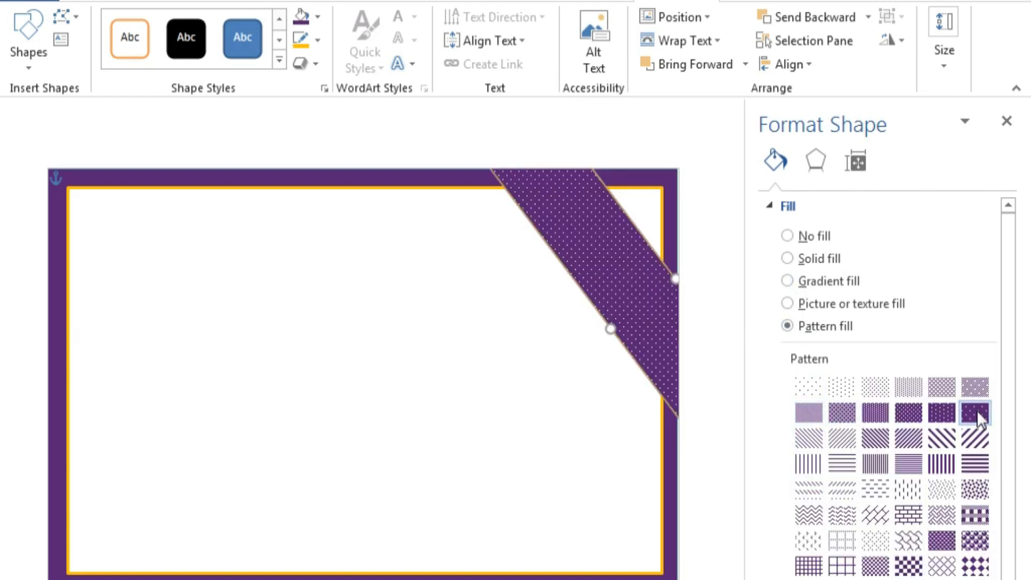
click(979, 579)
click(863, 560)
click(787, 258)
click(987, 363)
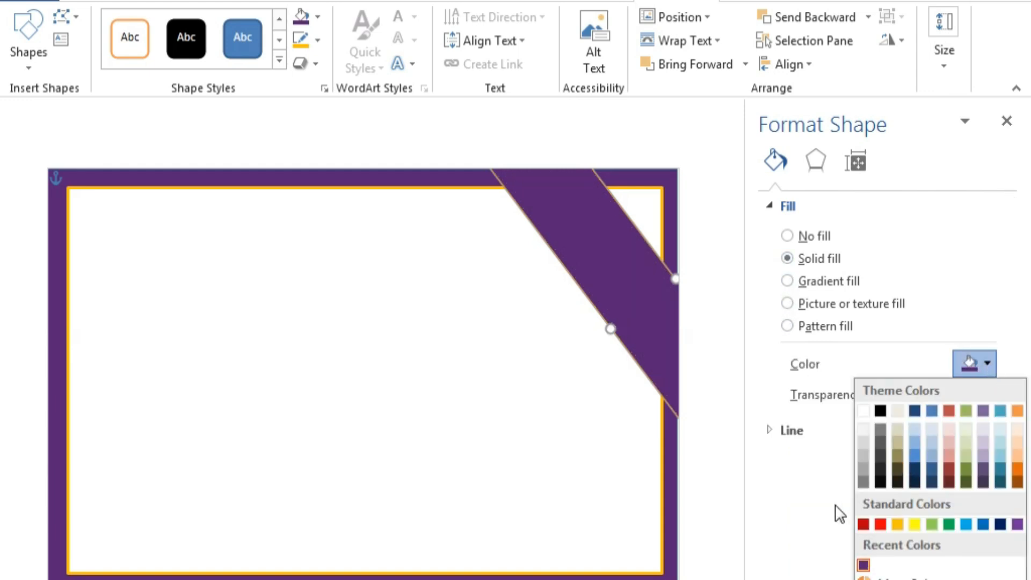
click(860, 561)
Build a linear-right purple gradient, moving the purple stop to 56% and purple at the right end.
click(787, 281)
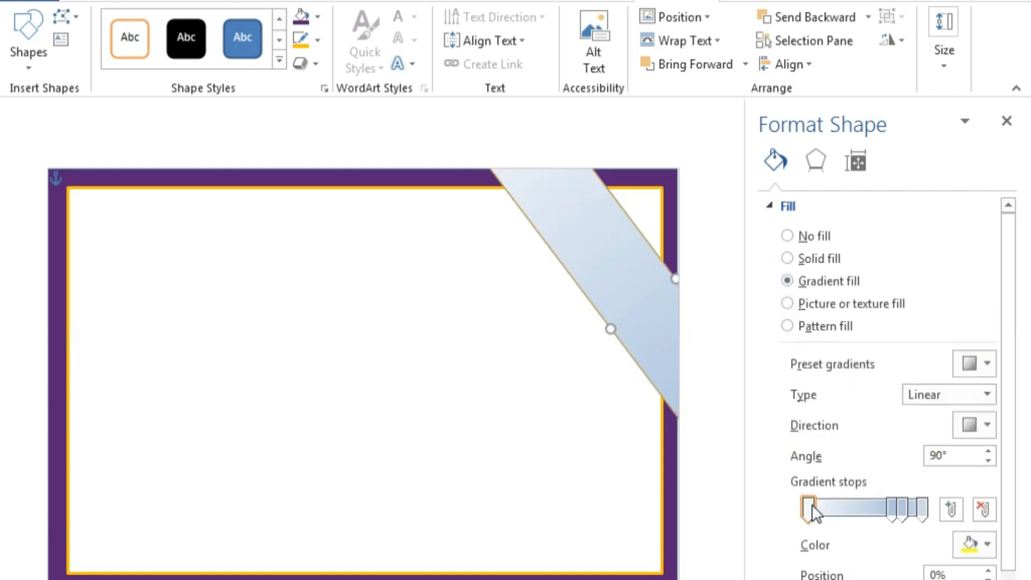
click(976, 544)
click(864, 499)
click(900, 515)
click(966, 543)
click(1017, 461)
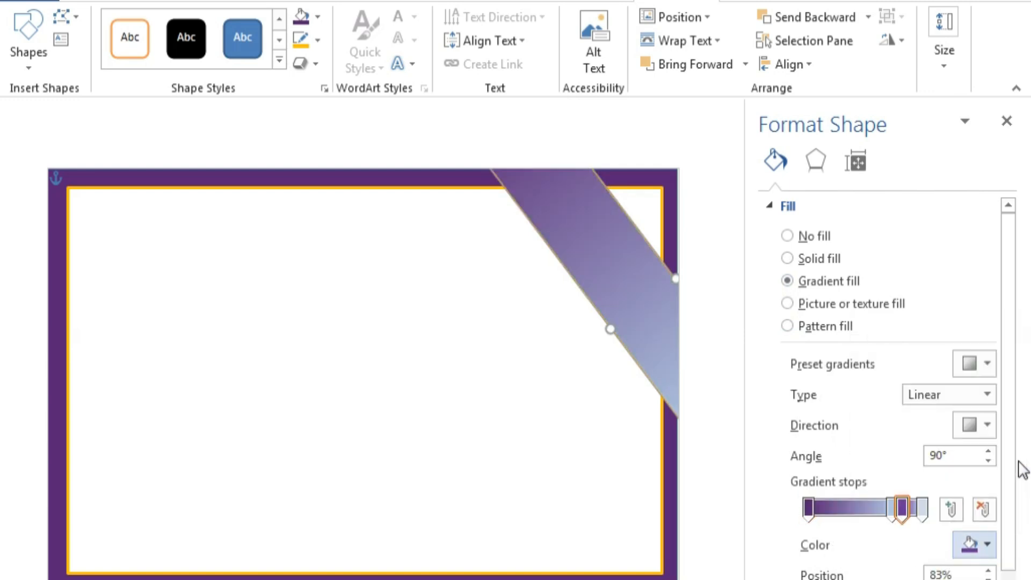
drag(904, 508, 871, 508)
click(975, 425)
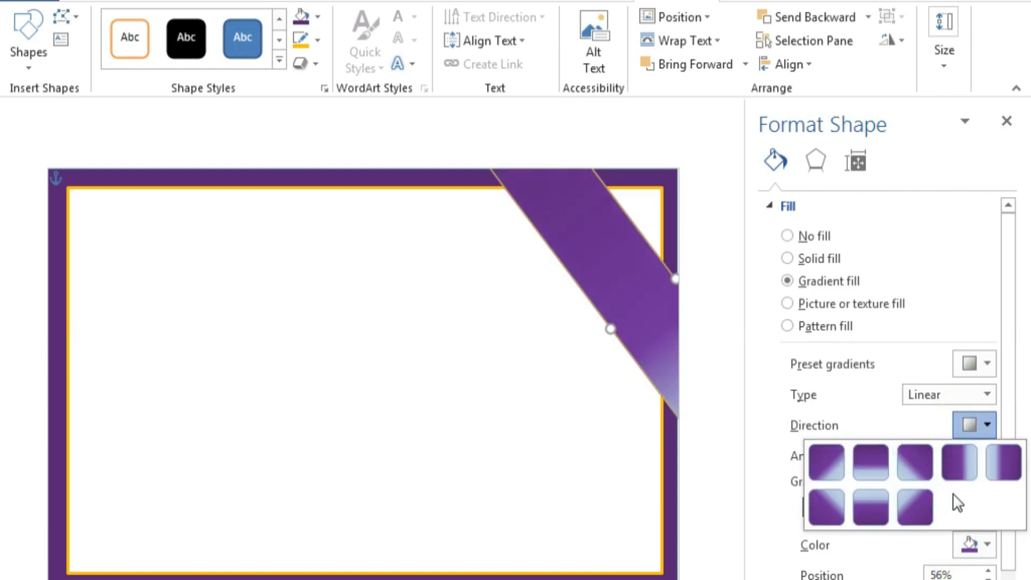
click(959, 462)
click(844, 507)
drag(844, 508, 924, 509)
Set the middle gradient stop to a darker custom purple and copy the band to the bottom-left corner.
click(860, 507)
click(970, 544)
click(891, 518)
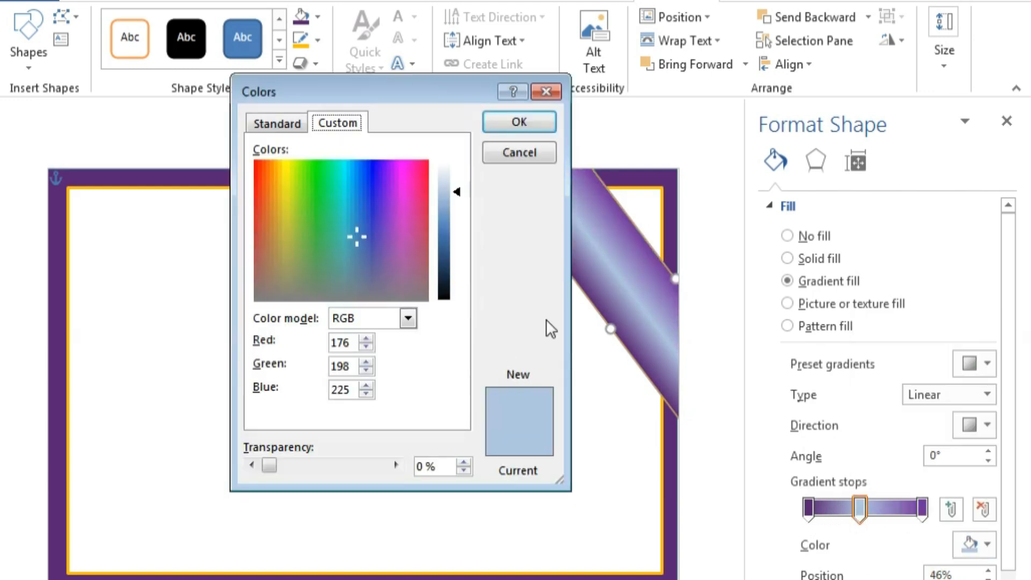
drag(374, 226, 380, 247)
drag(444, 194, 445, 234)
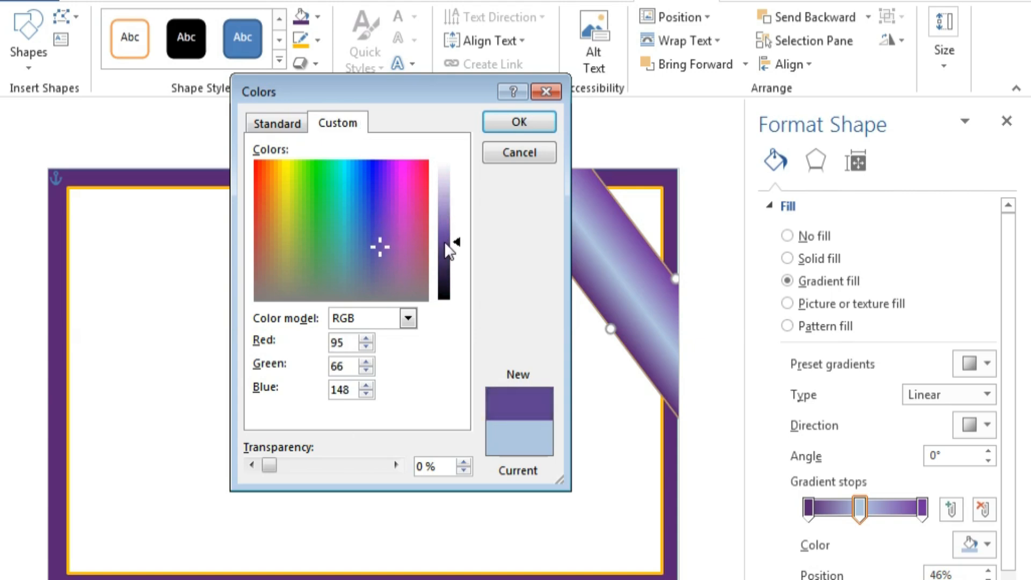
click(541, 122)
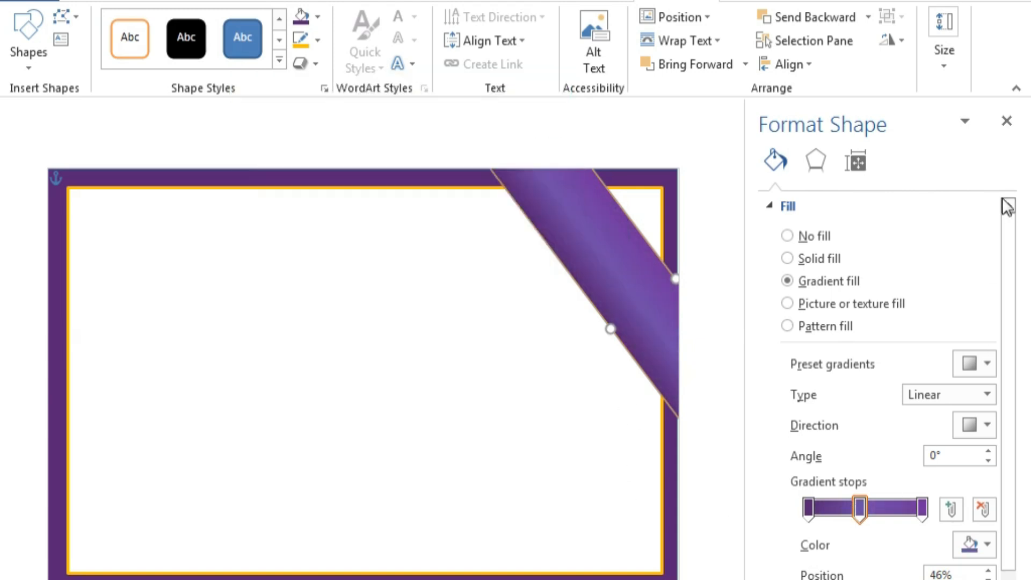
click(1006, 121)
drag(784, 294, 240, 478)
Draw a new rectangle and resize it to sit just inside the orange-bordered frame.
click(447, 414)
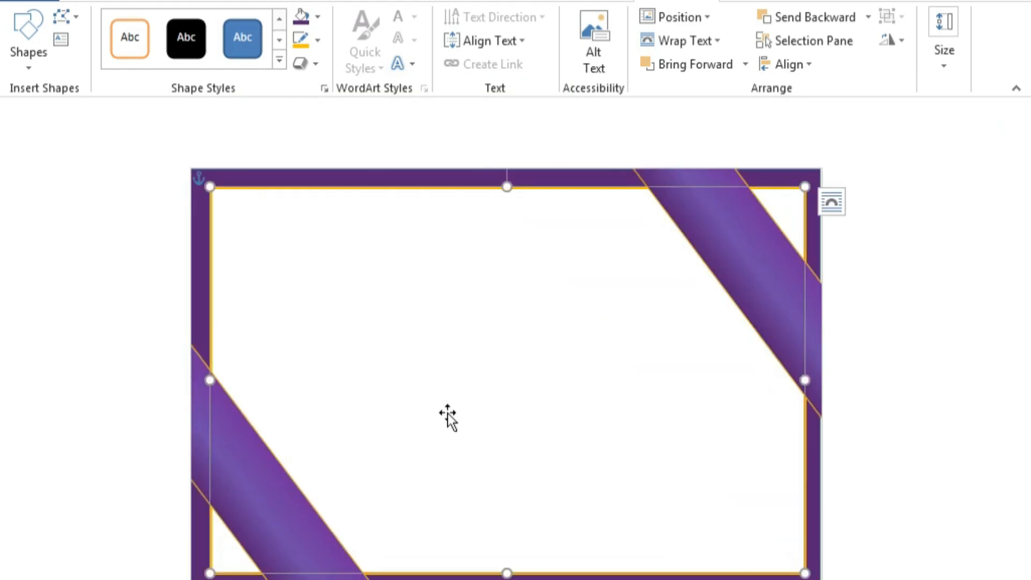
click(149, 1)
click(164, 67)
click(179, 109)
click(184, 69)
click(194, 111)
mouse_move(265, 221)
mouse_down()
mouse_move(384, 311)
mouse_move(691, 472)
mouse_move(715, 497)
mouse_up()
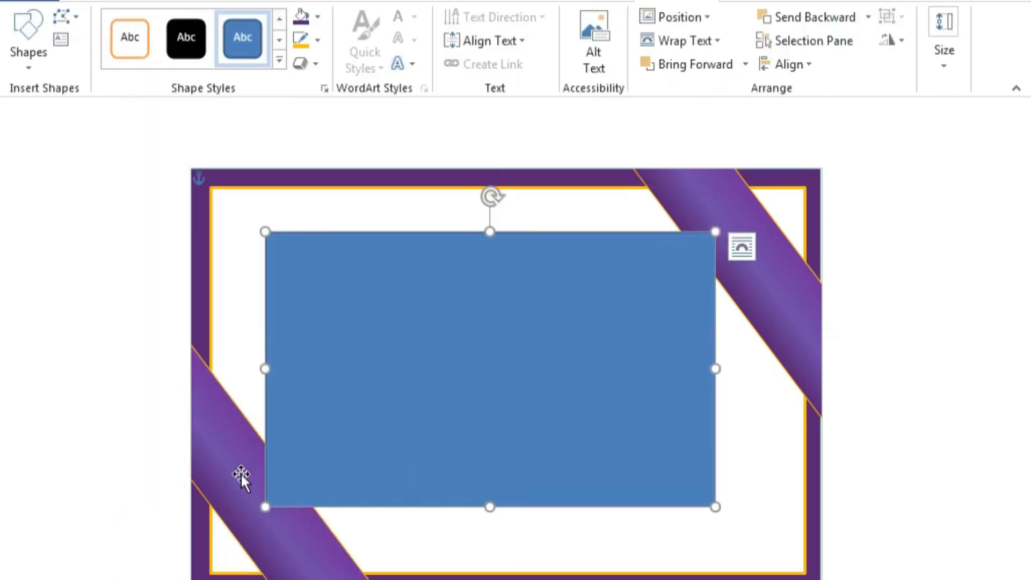
click(241, 521)
click(272, 504)
drag(266, 507, 224, 553)
drag(471, 233, 470, 209)
drag(716, 384, 785, 380)
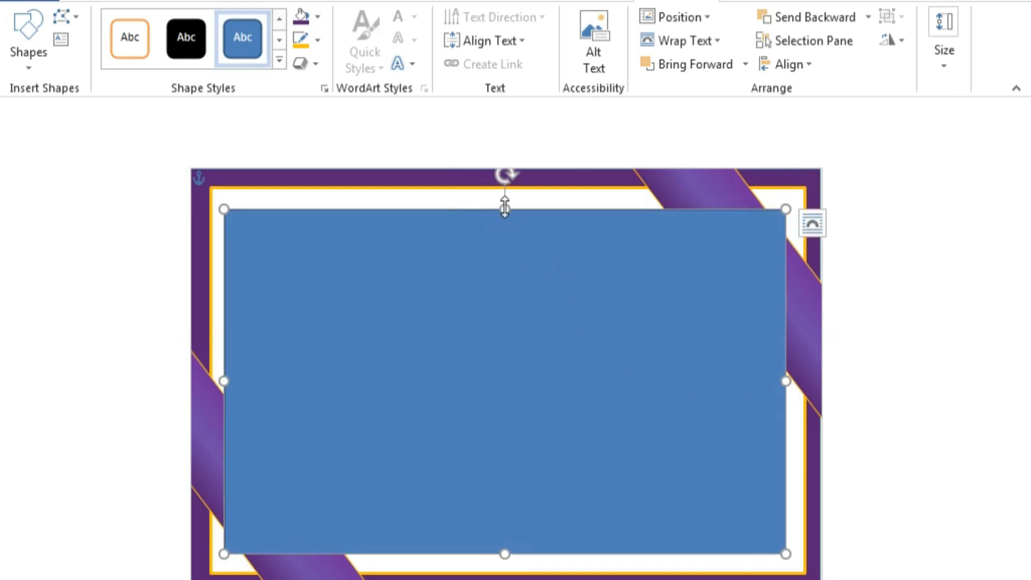
drag(505, 209, 505, 204)
Fill the rectangle white with a 3 pt orange outline.
right_click(536, 292)
click(643, 215)
click(599, 215)
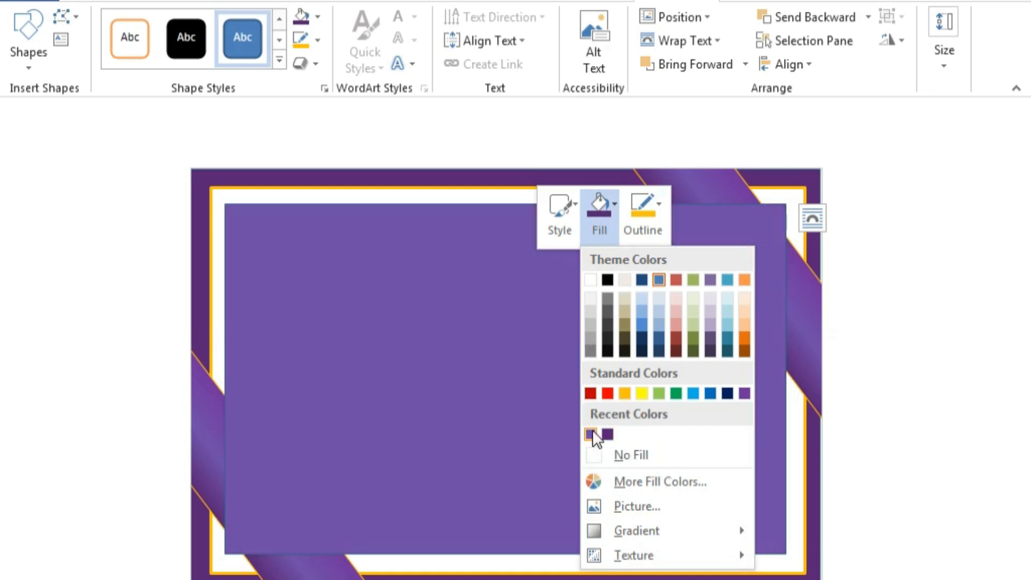
click(607, 434)
click(599, 216)
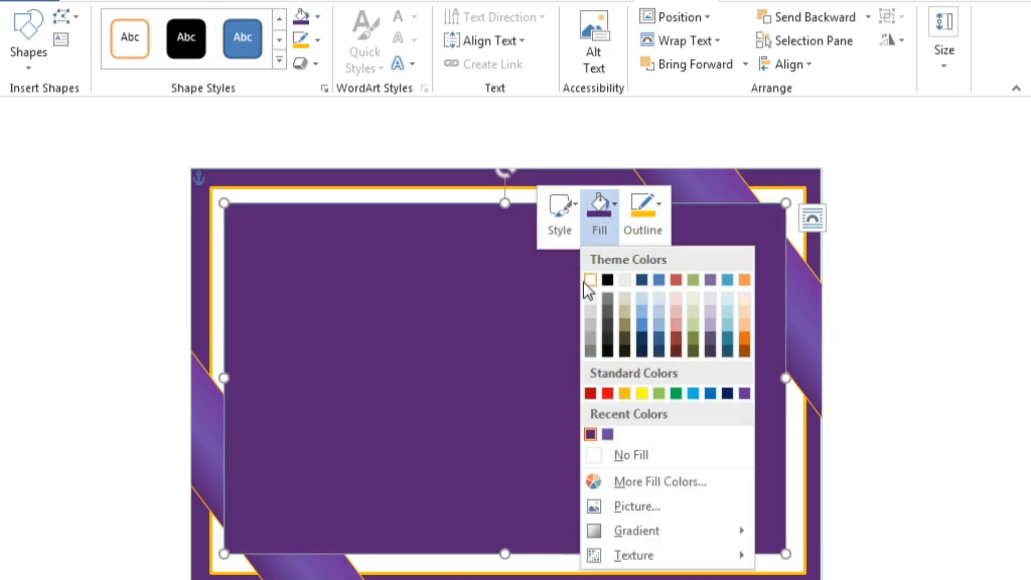
click(590, 278)
click(647, 215)
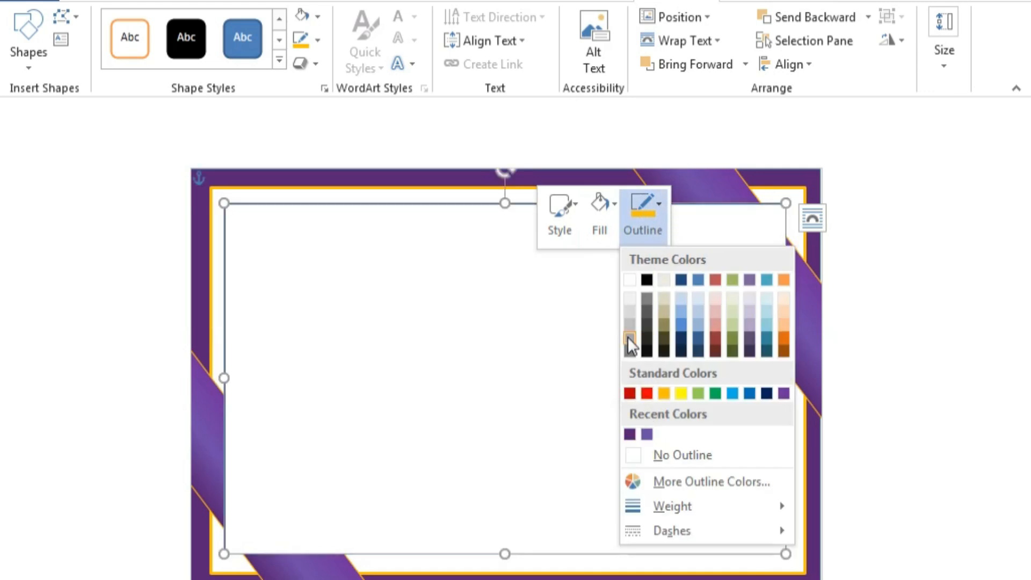
click(661, 391)
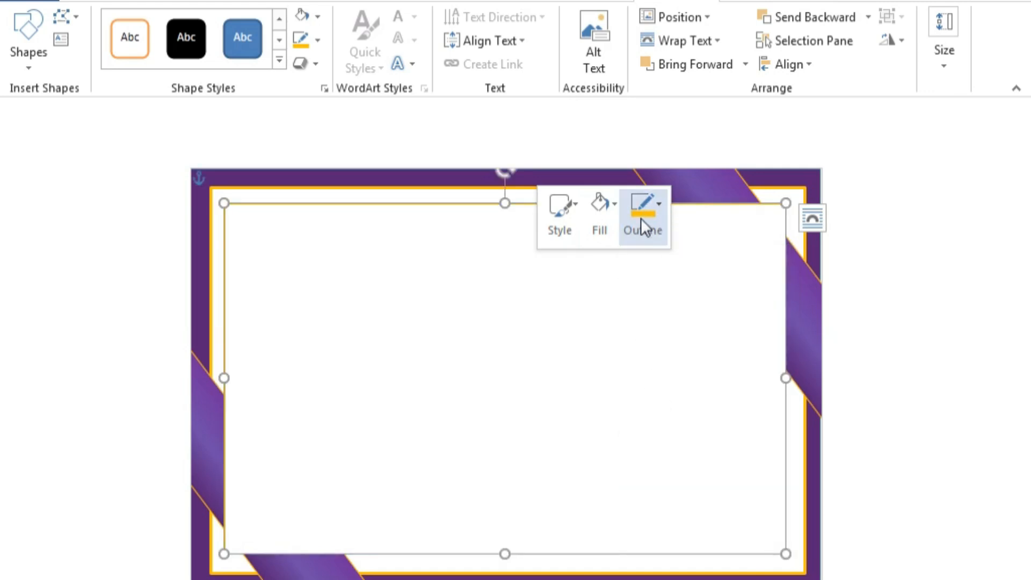
click(661, 203)
mouse_move(666, 507)
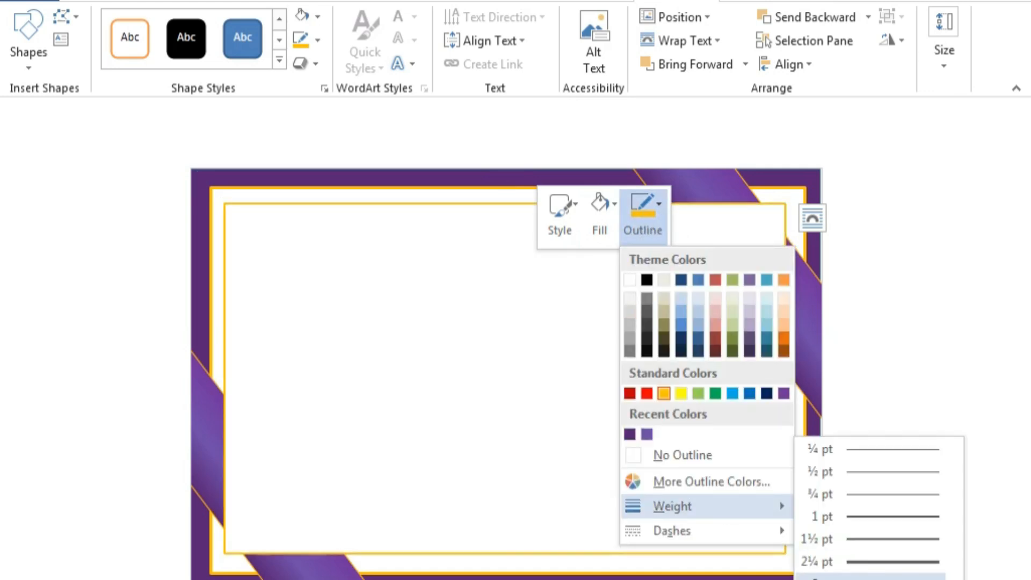
click(848, 579)
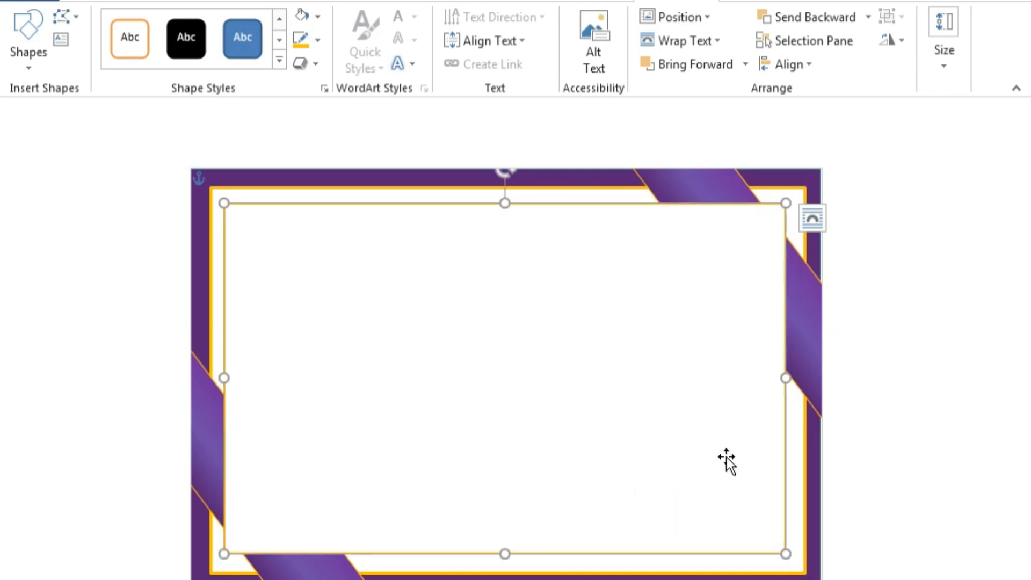
click(900, 343)
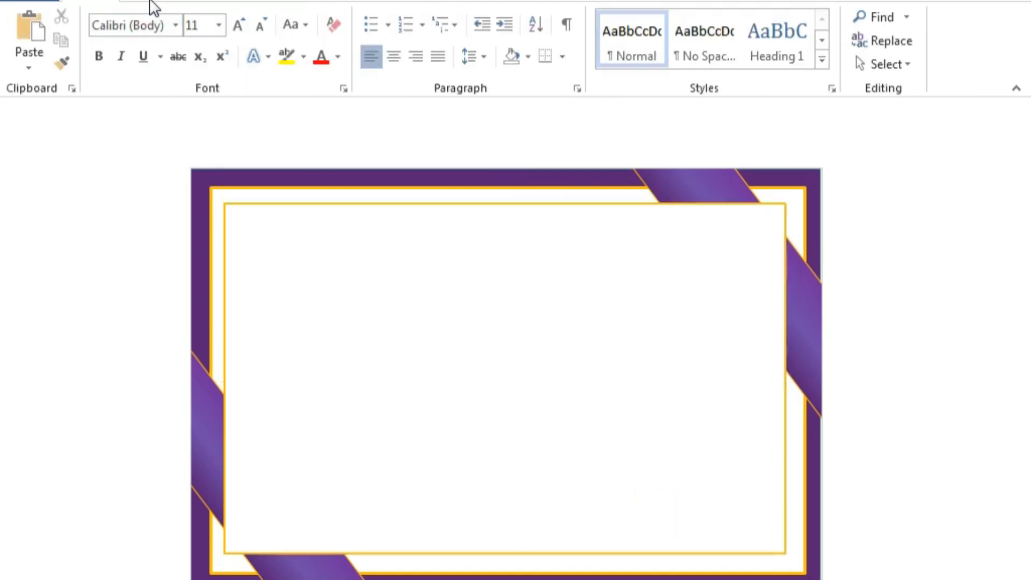
Draw a text box near the top centre to hold the title.
click(153, 4)
click(161, 65)
click(195, 108)
drag(340, 212, 656, 319)
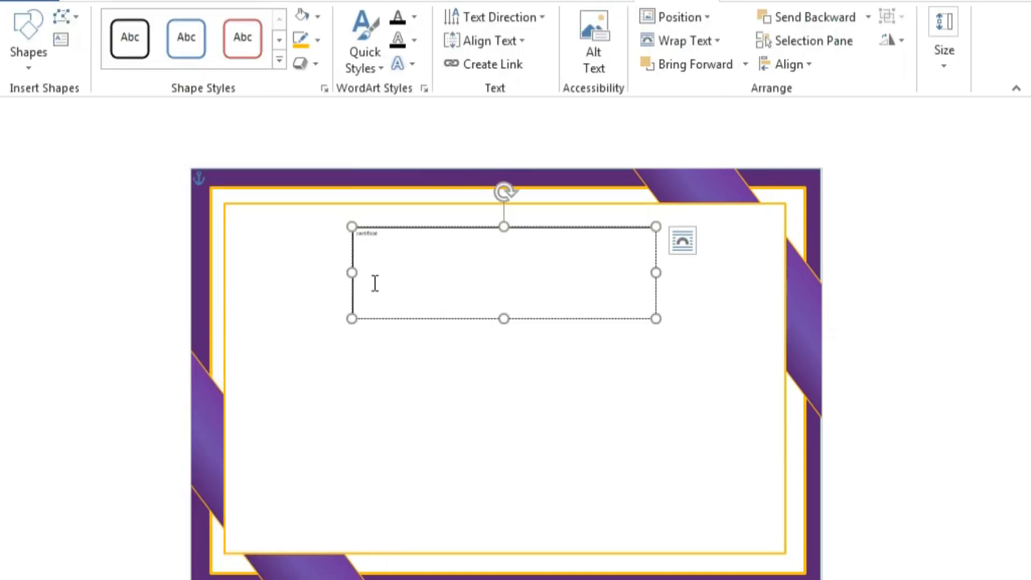
Enlarge the title text to 80 pt and finish typing the word.
drag(389, 251, 316, 269)
click(103, 1)
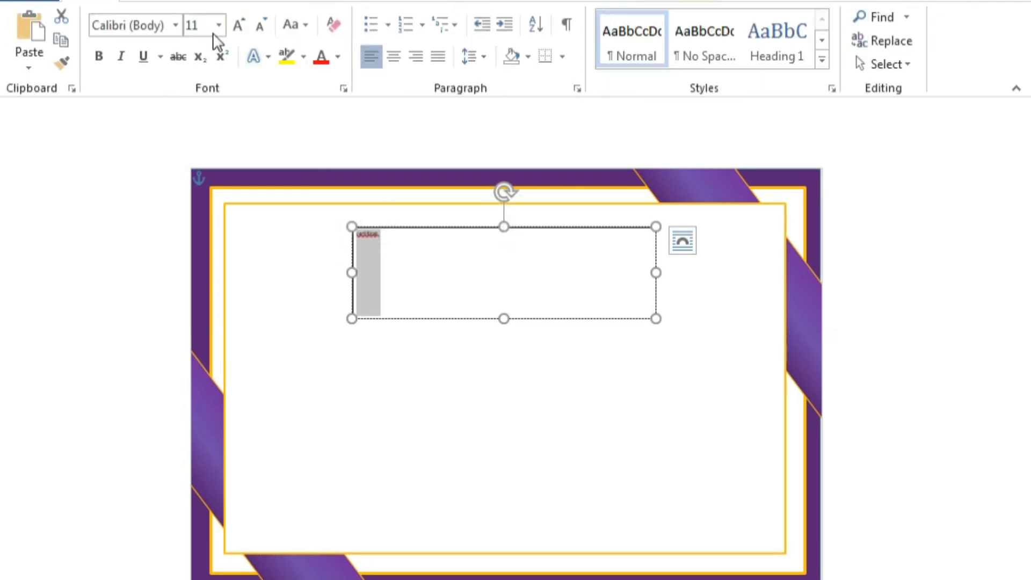
click(219, 27)
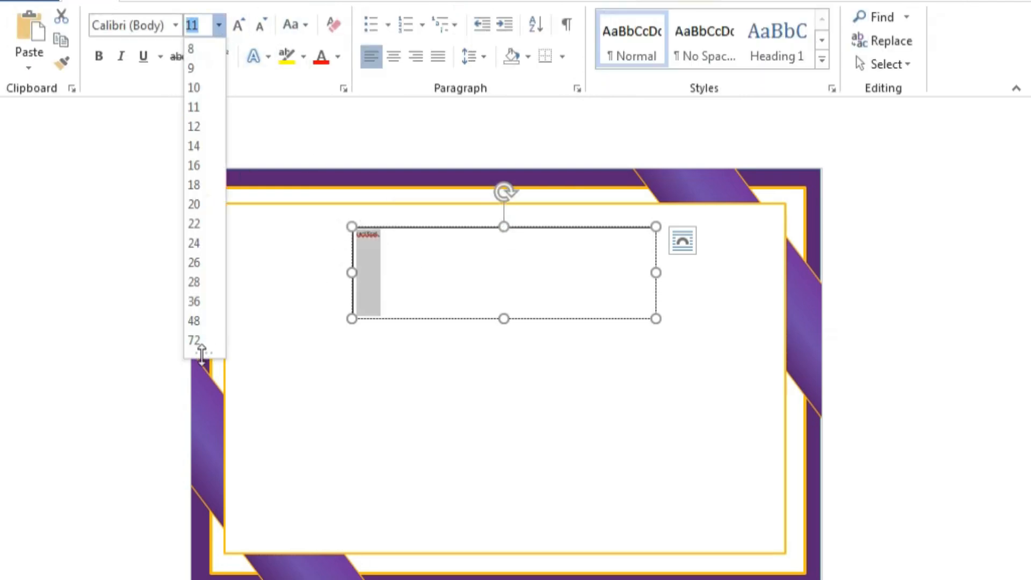
click(200, 340)
click(238, 25)
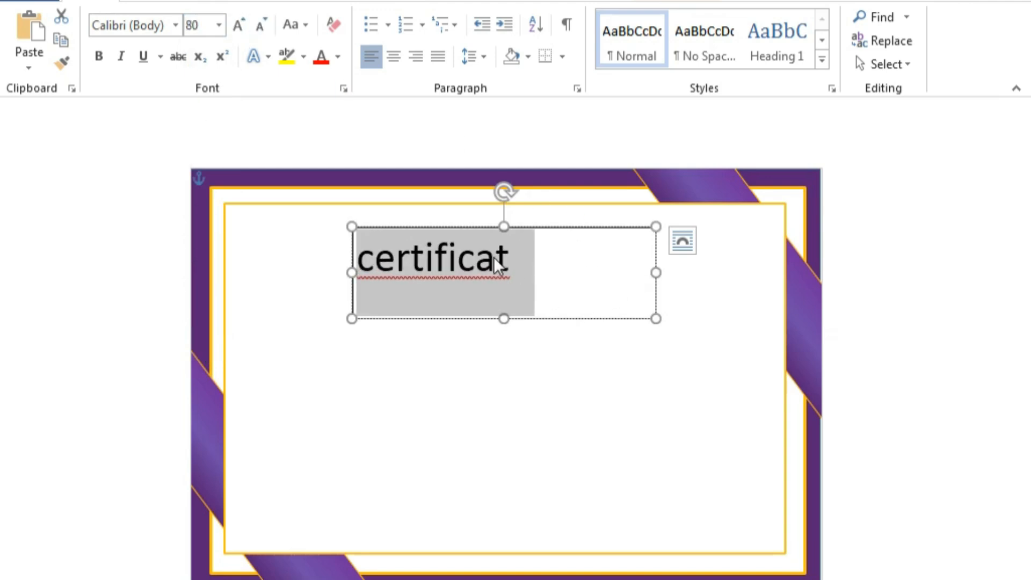
click(517, 250)
text(e)
Colour the CERTIFICATE title with a dark gold gradient, keeping the size at 80.
drag(540, 259, 249, 265)
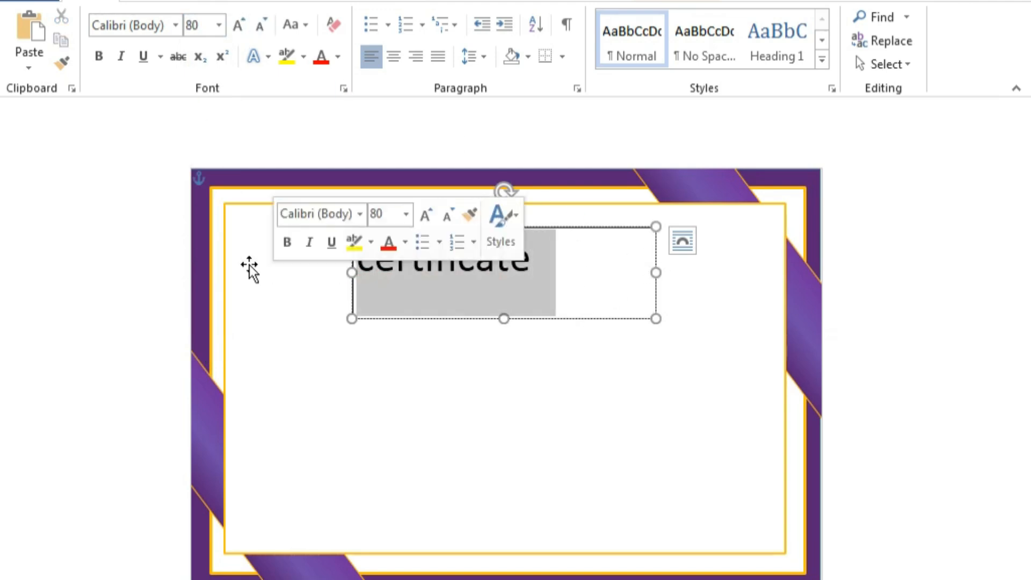
click(337, 56)
click(352, 242)
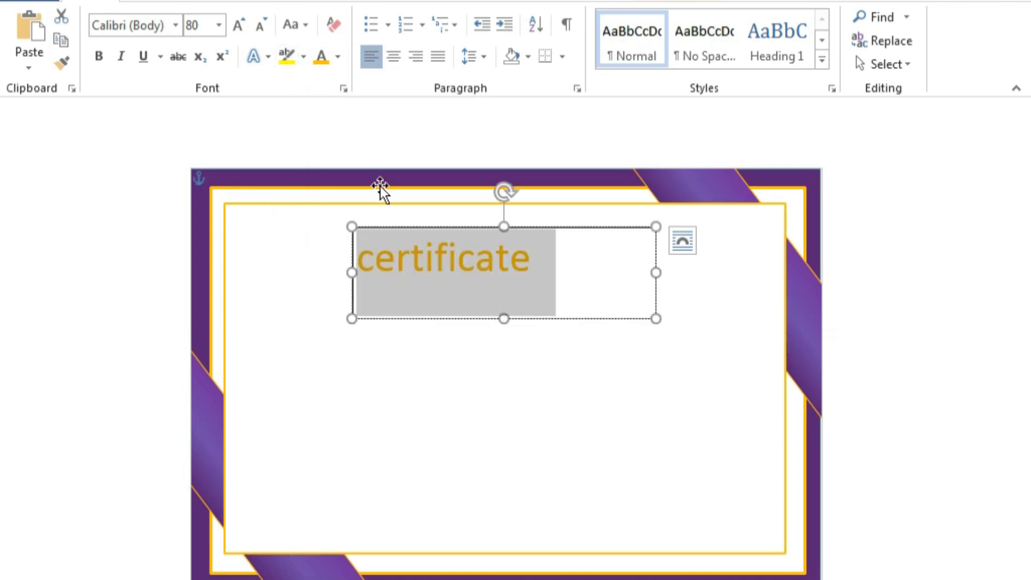
click(338, 55)
mouse_move(368, 332)
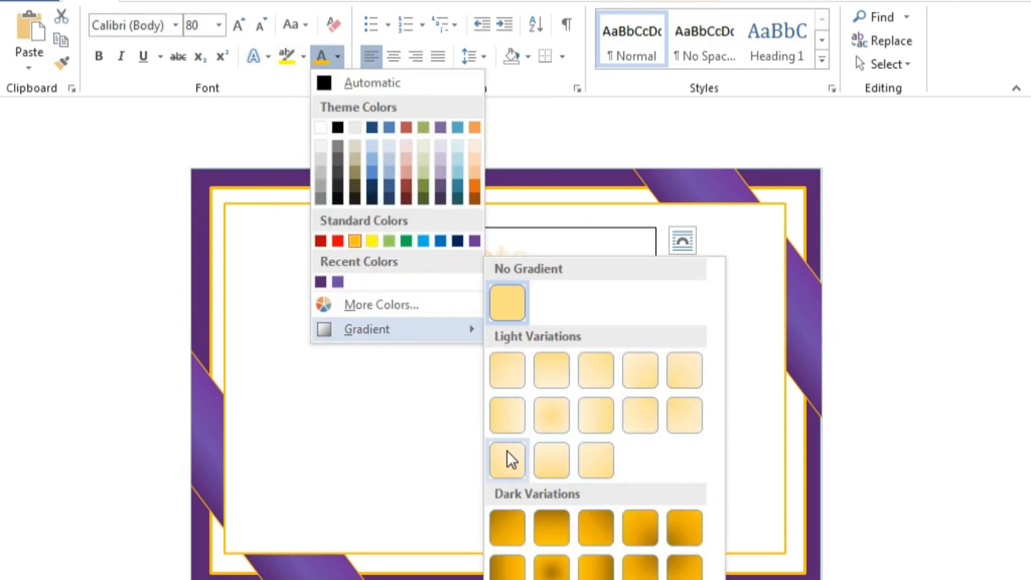
click(509, 527)
click(337, 56)
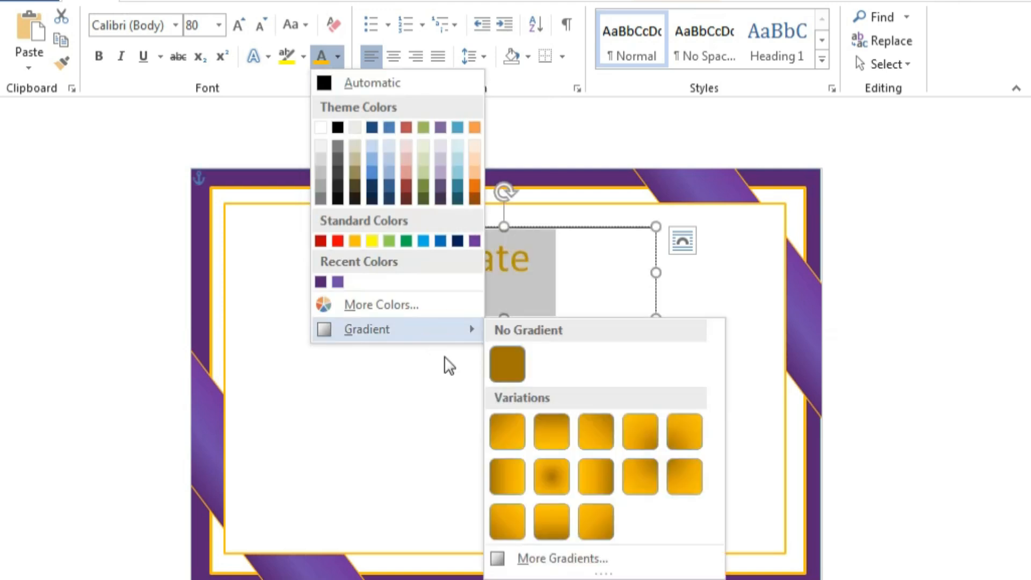
click(560, 558)
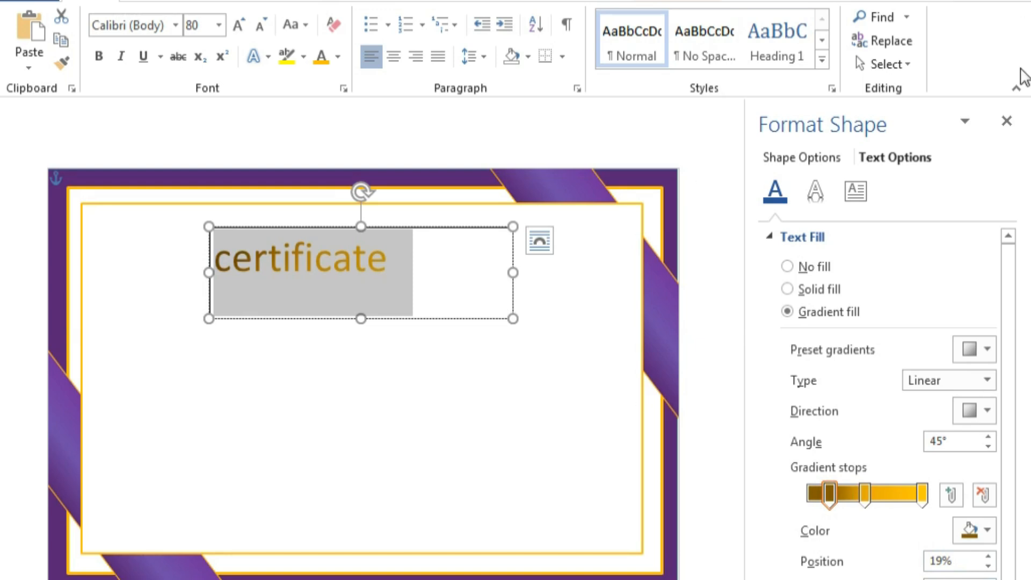
click(1007, 121)
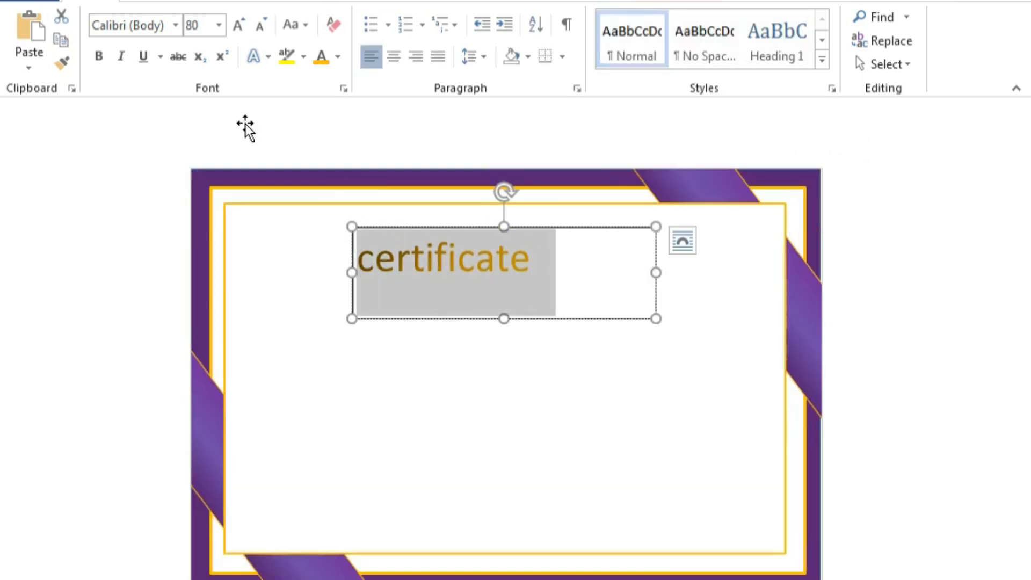
click(218, 27)
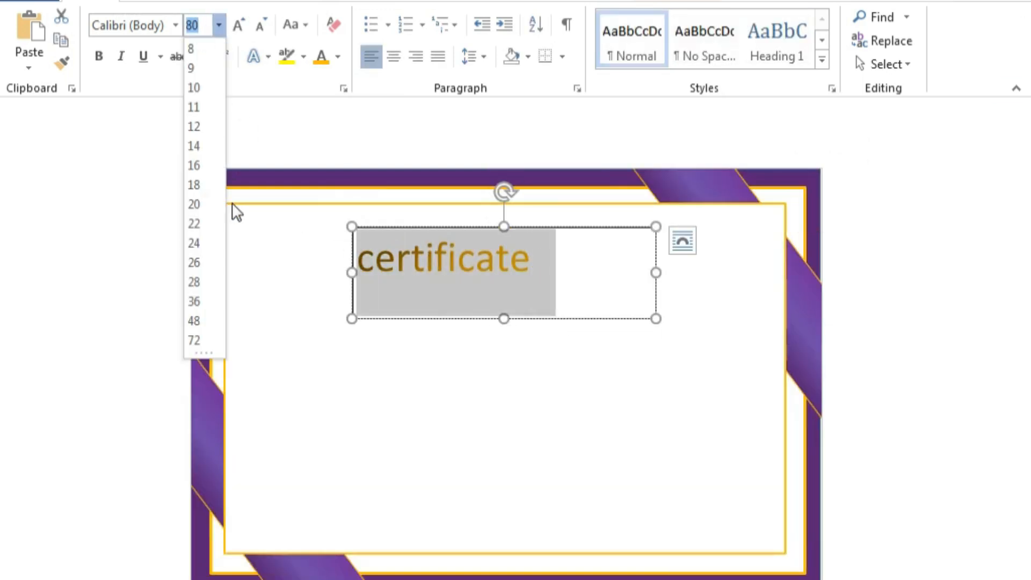
click(256, 25)
Nudge the inner rectangle up slightly and remove the title box's border.
drag(490, 353, 491, 347)
click(564, 319)
right_click(564, 319)
click(681, 233)
click(683, 460)
Apply a gold gradient to the CERTIFICATE title text.
click(508, 262)
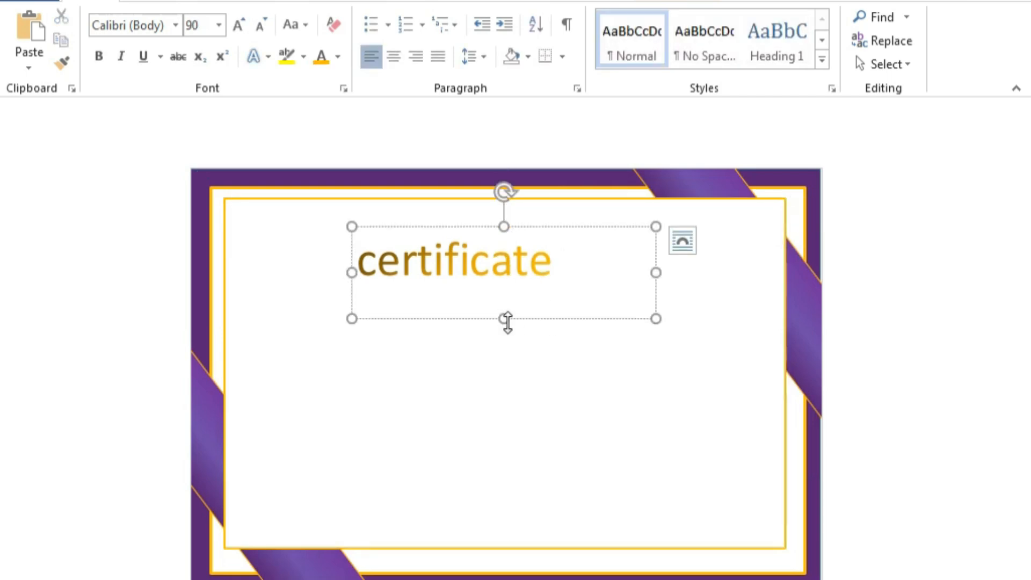
drag(567, 253, 338, 281)
click(337, 56)
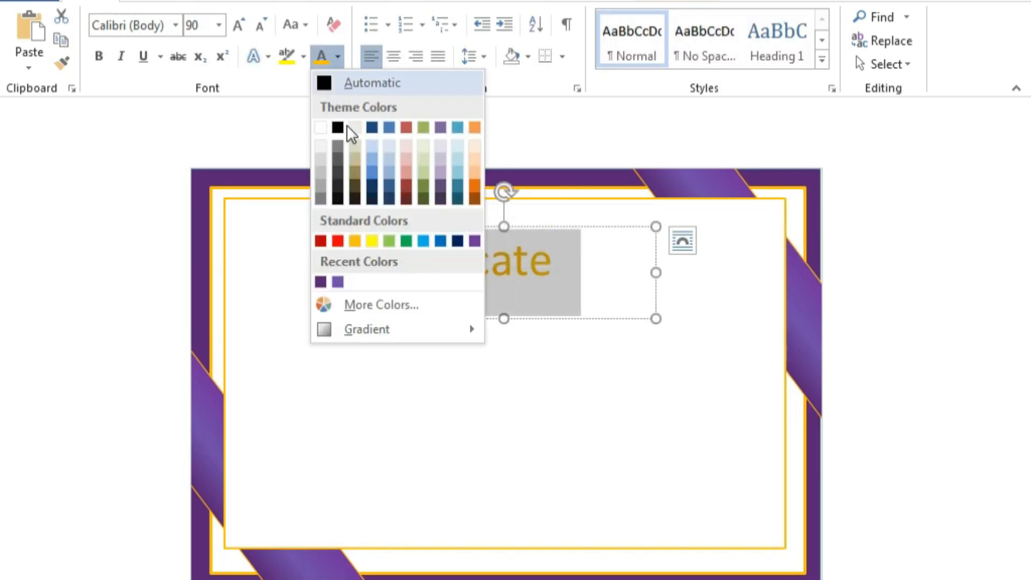
mouse_move(367, 329)
click(550, 429)
click(515, 265)
Set the CERTIFICATE title font to Algerian.
drag(564, 263, 329, 285)
click(417, 222)
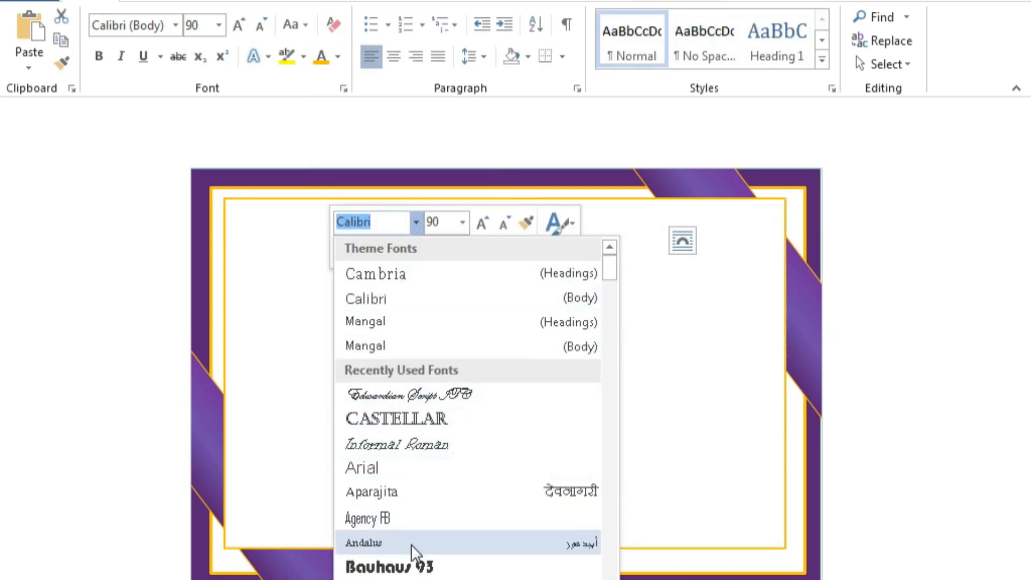
scroll(411, 543, down, 2)
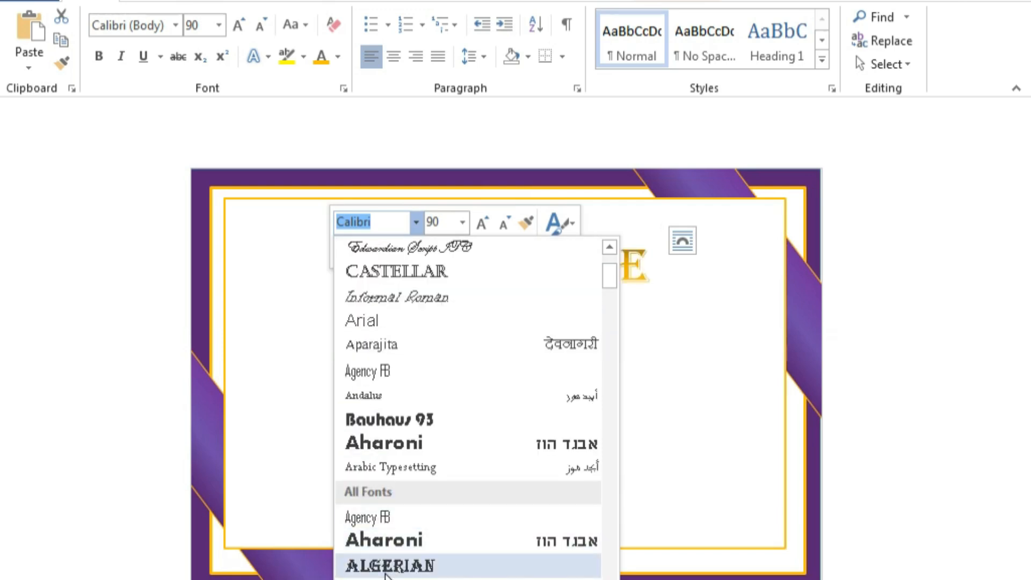
click(389, 565)
click(456, 424)
click(510, 271)
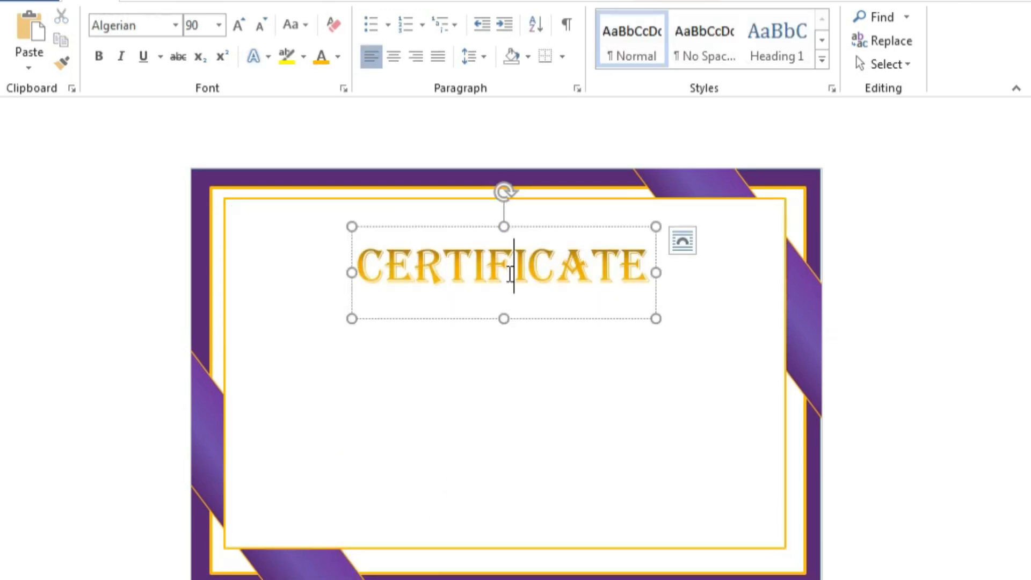
Nudge the CERTIFICATE title box a few steps up and left.
click(563, 321)
key(Up)
key(Up)
key(Up)
key(Left)
key(Left)
key(Up)
key(Left)
key(Left)
key(Up)
key(Up)
key(Up)
key(Up)
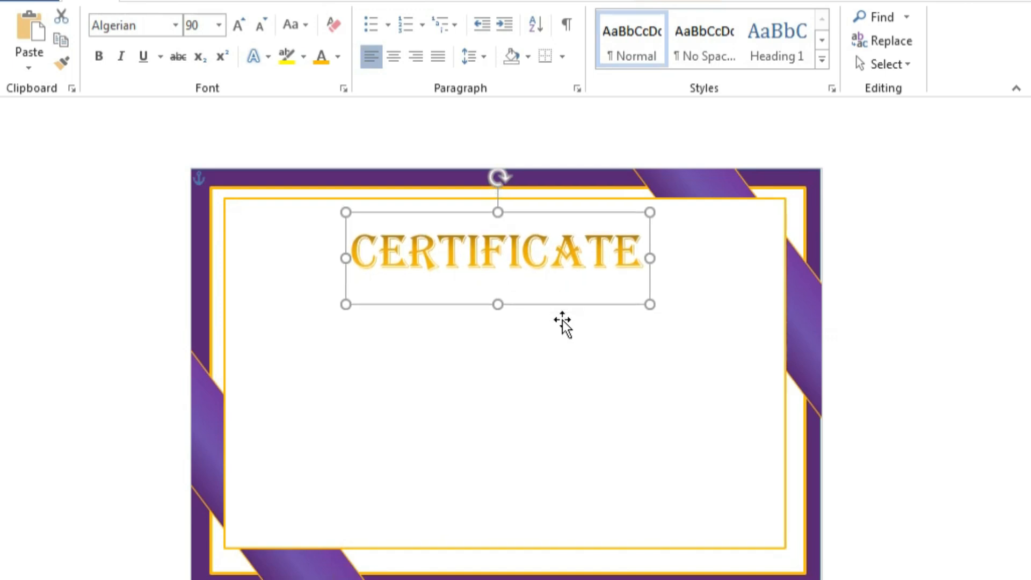
key(Up)
key(Up)
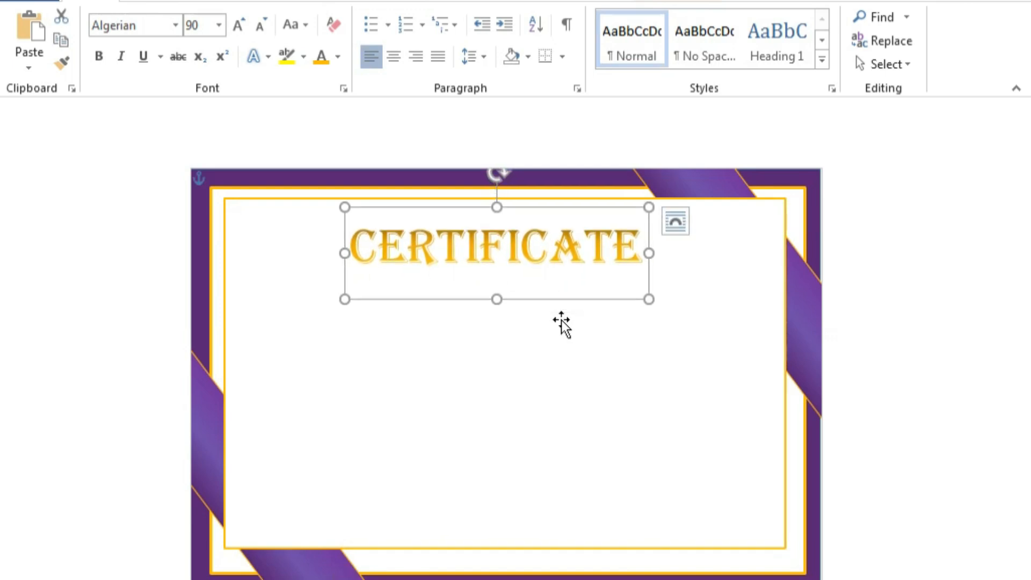
click(567, 341)
click(161, 3)
click(164, 64)
Draw a subtitle text box below the title and set its enlarged text to Cambria.
click(131, 109)
mouse_move(327, 318)
mouse_down()
mouse_move(659, 378)
mouse_move(664, 396)
mouse_up()
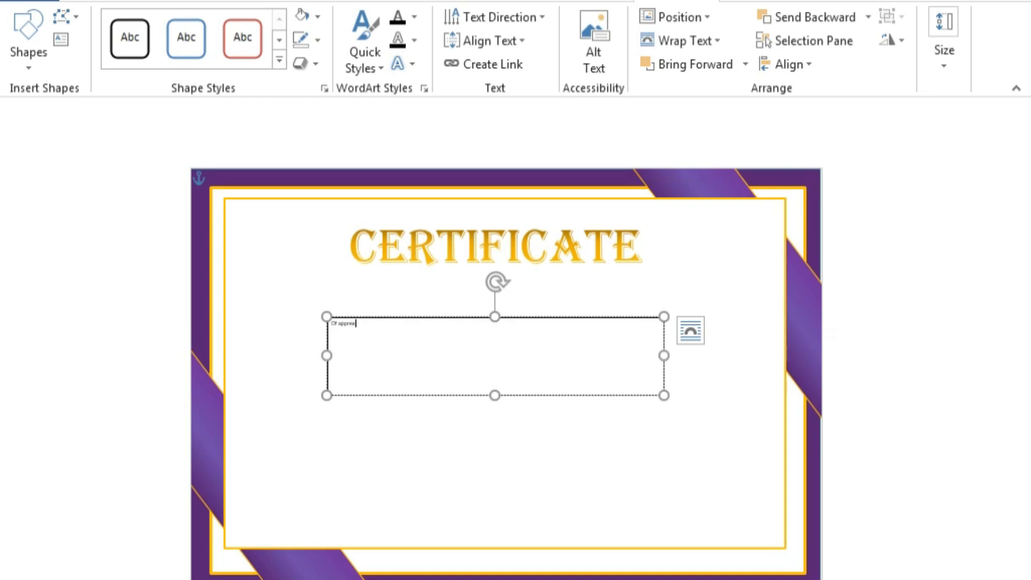
drag(422, 322, 325, 397)
click(469, 275)
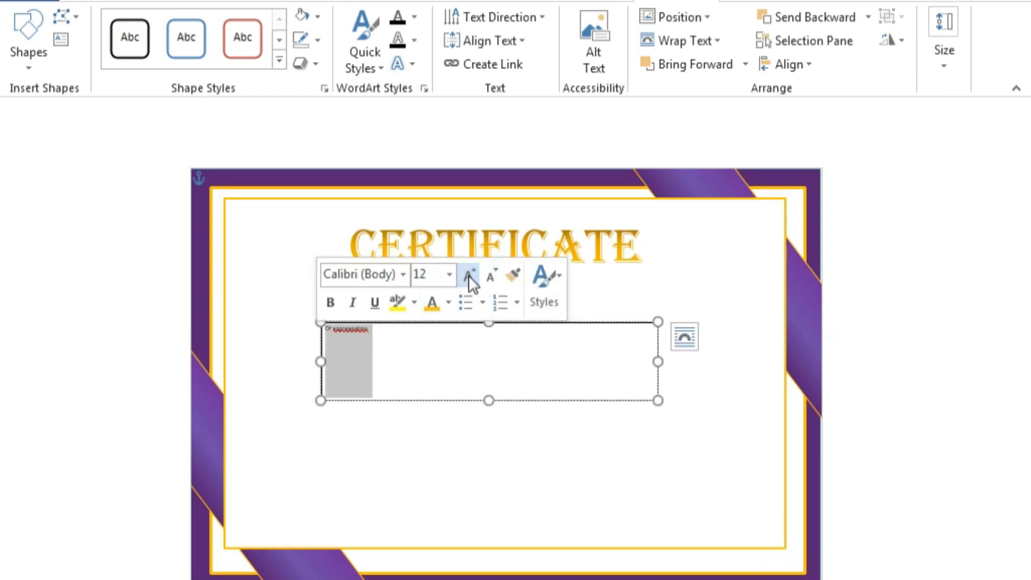
click(468, 275)
click(468, 275)
click(469, 275)
click(469, 275)
click(468, 275)
click(469, 275)
click(403, 274)
click(406, 326)
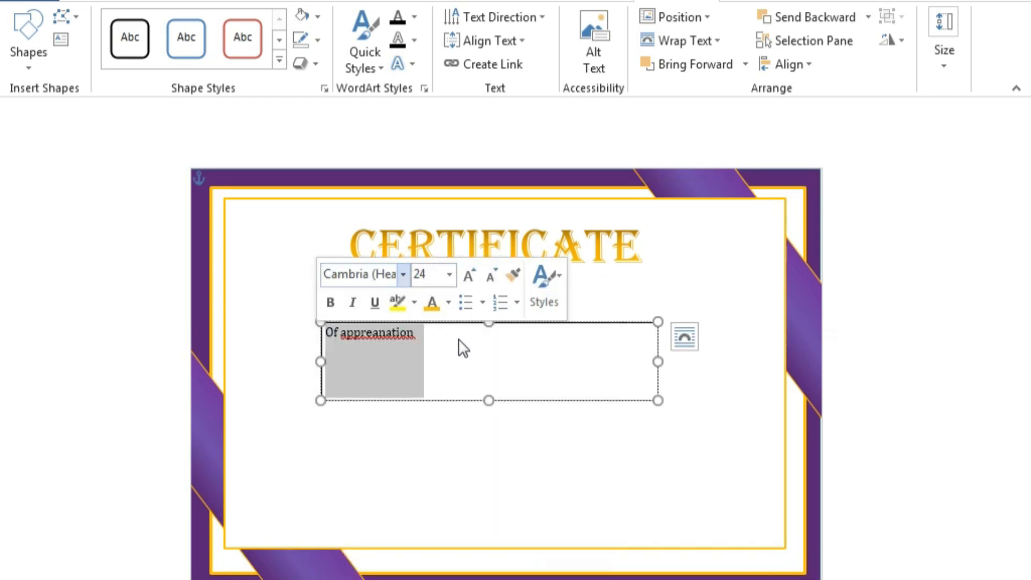
Make the subtitle uppercase and give it an orange, then dark gradient, colour.
click(105, 3)
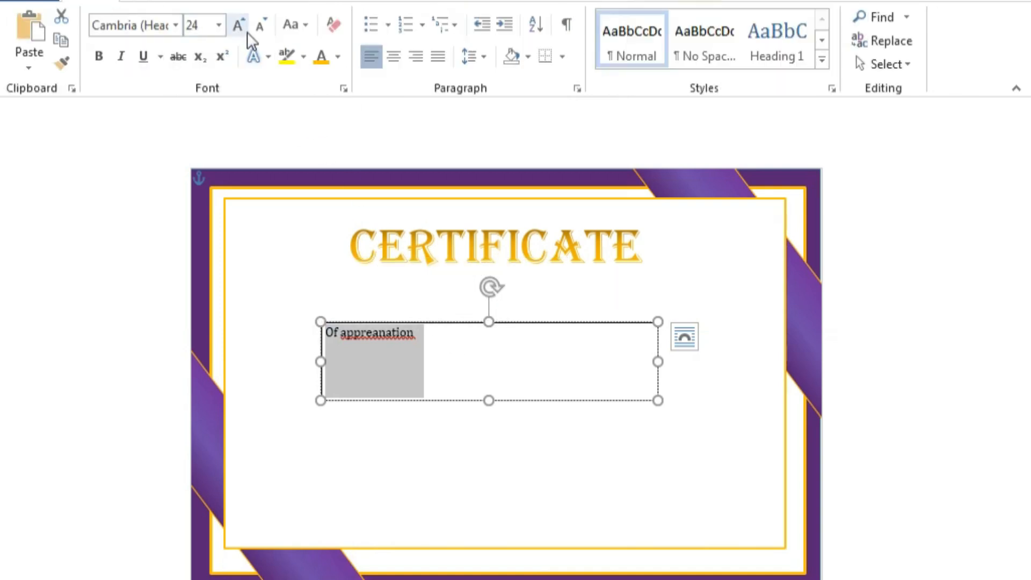
click(294, 24)
click(305, 102)
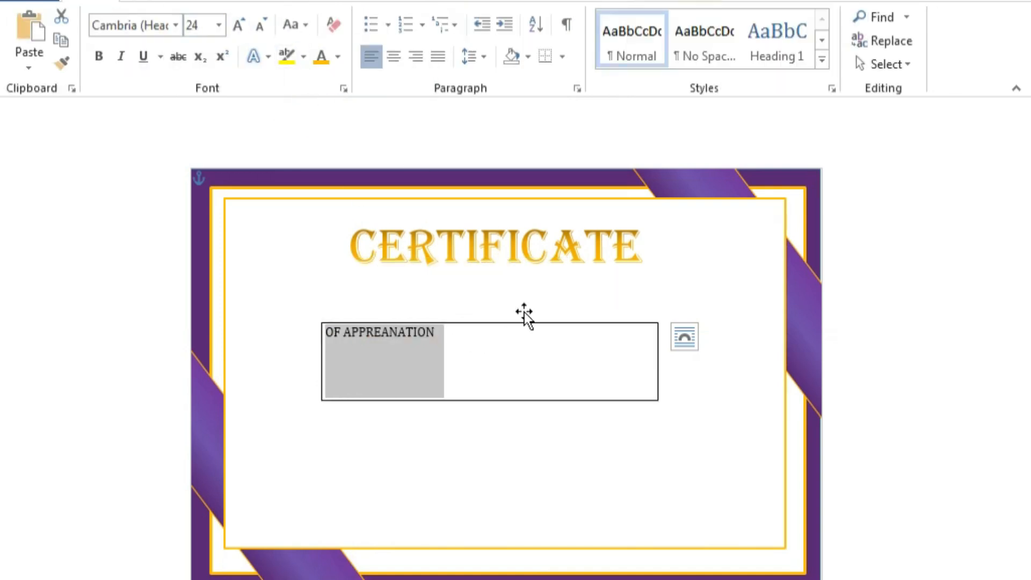
drag(375, 334, 365, 338)
click(337, 57)
click(357, 241)
click(339, 55)
mouse_move(443, 323)
click(511, 570)
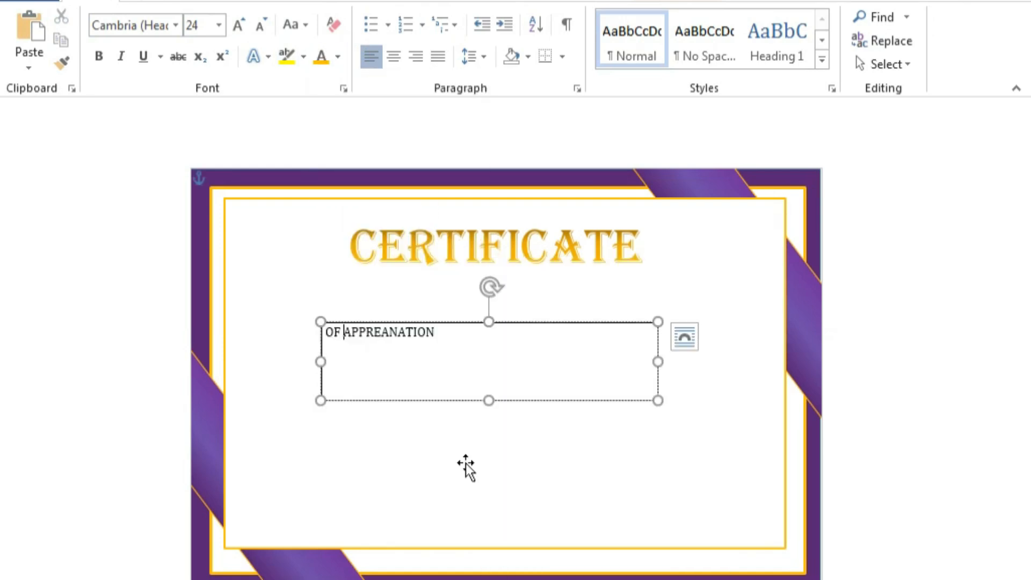
Colour the subtitle gold and switch its text fill to a gradient.
triple_click(391, 341)
click(329, 56)
click(338, 54)
mouse_move(376, 329)
click(542, 579)
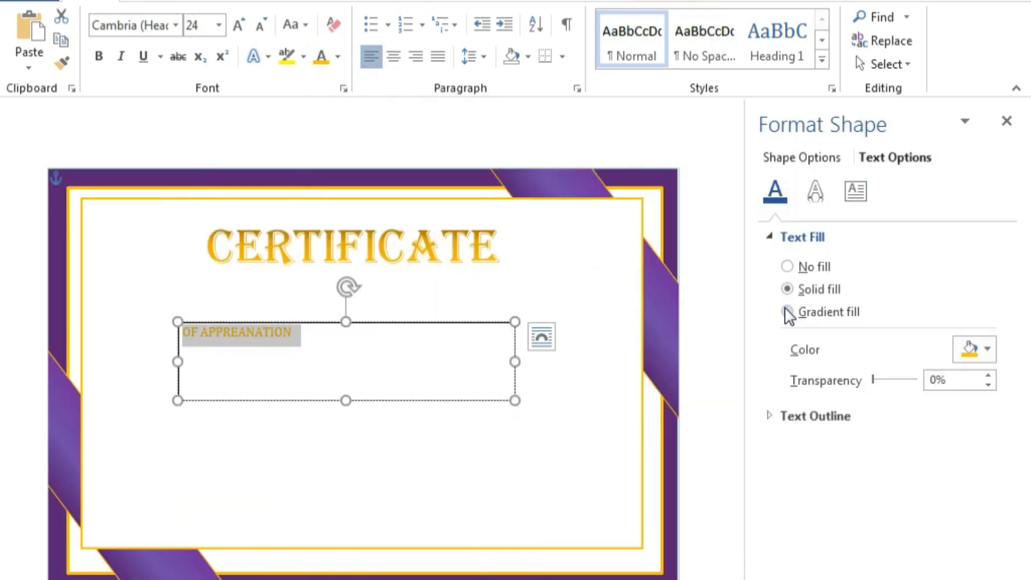
click(788, 313)
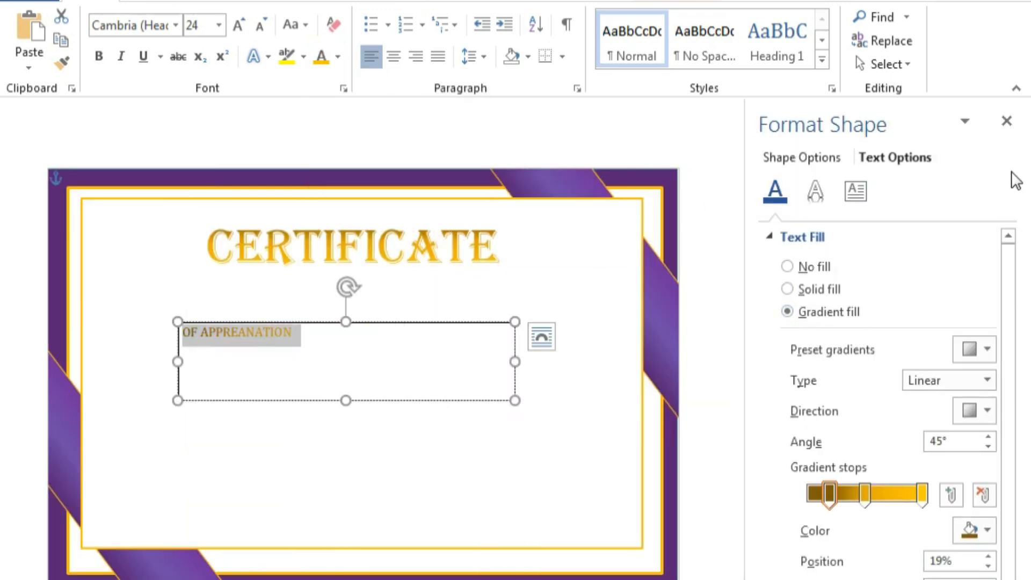
click(1006, 120)
Apply a gold gradient to the OF APPREANATION text.
click(423, 329)
key(Right)
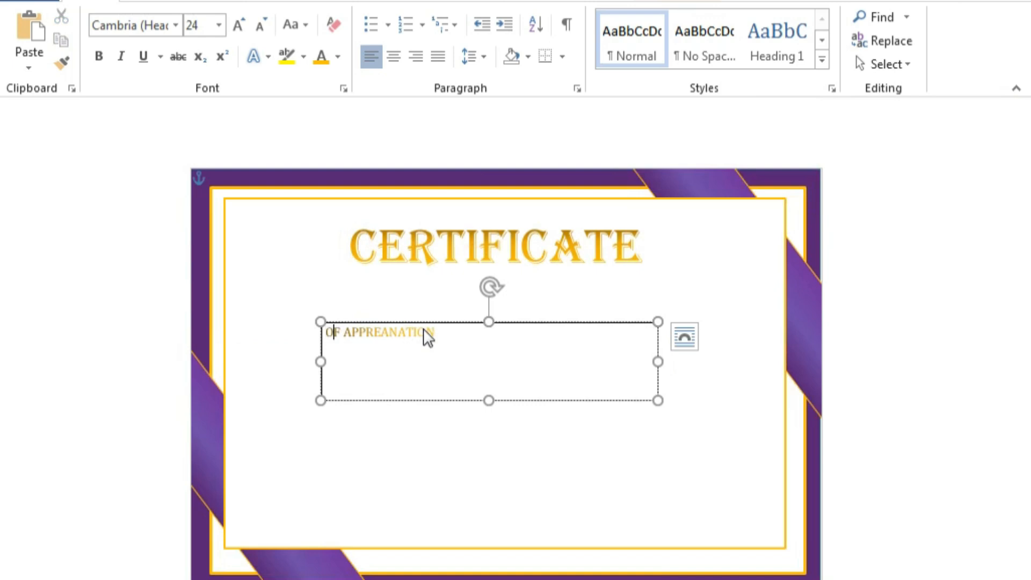
drag(442, 337, 292, 333)
click(337, 56)
mouse_move(385, 326)
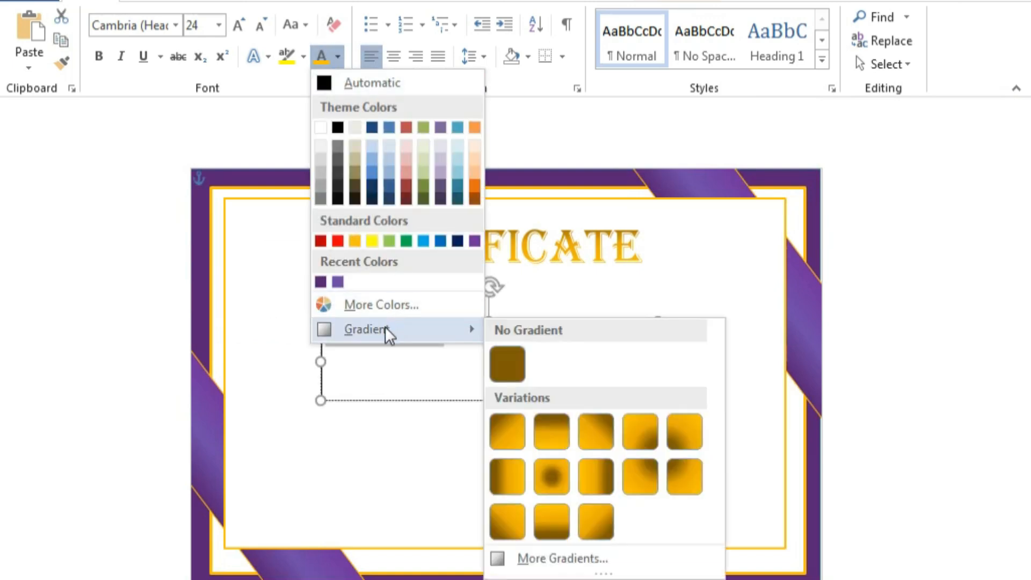
click(550, 440)
Narrow the subtitle box, centre its text and place it under CERTIFICATE.
drag(657, 360, 494, 360)
drag(457, 322, 568, 278)
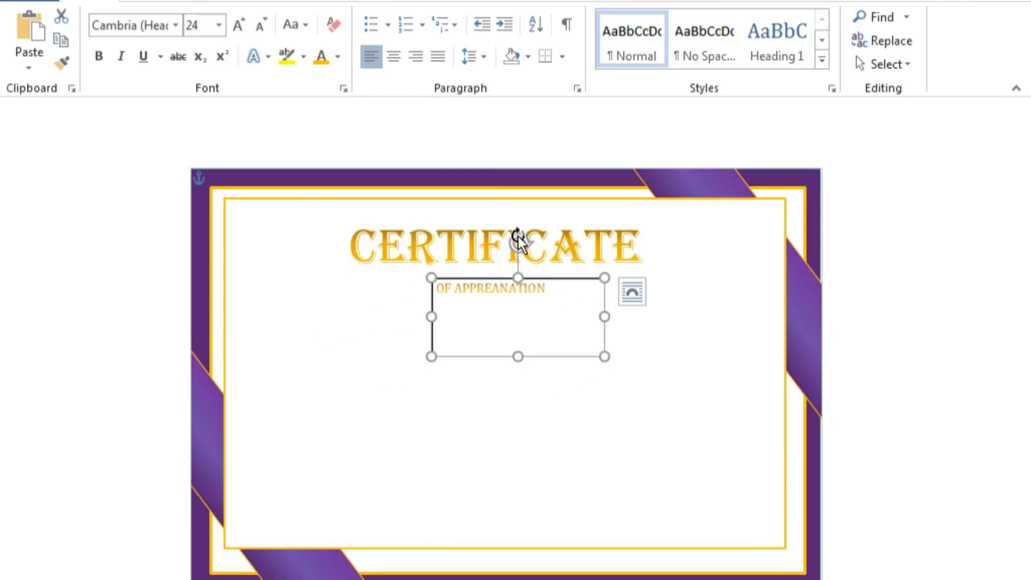
click(394, 56)
drag(453, 282, 421, 282)
Remove the subtitle box's outline and shrink it to fit the text.
click(716, 415)
click(524, 356)
right_click(533, 356)
click(639, 395)
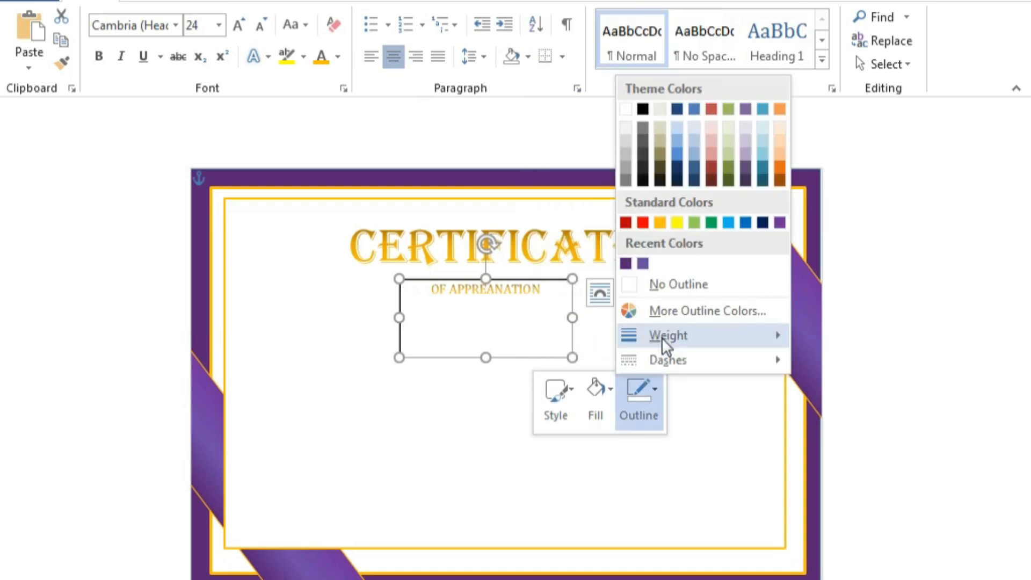
click(679, 284)
drag(485, 357, 485, 306)
click(440, 420)
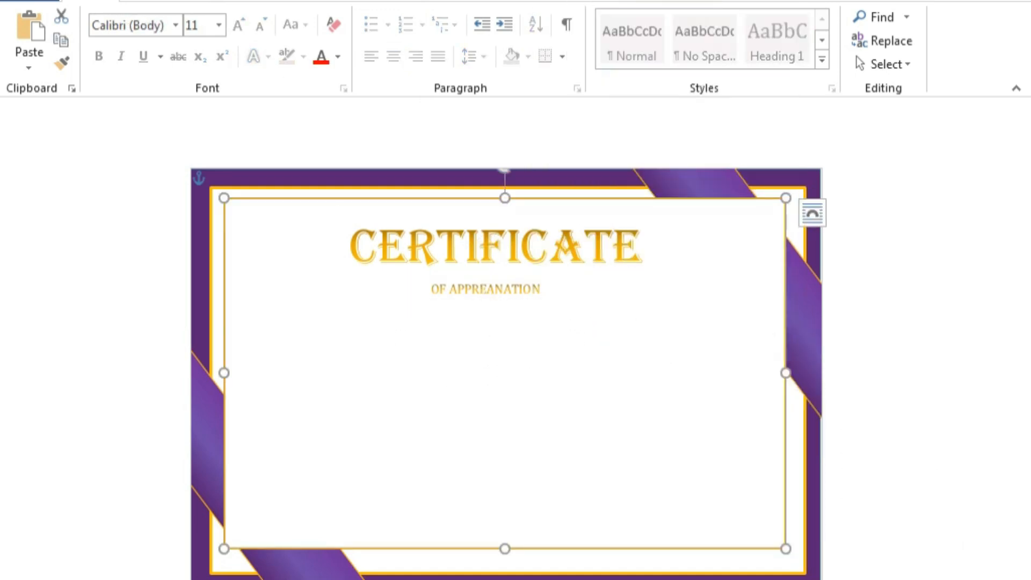
Draw a new text box below the subtitle.
click(403, 298)
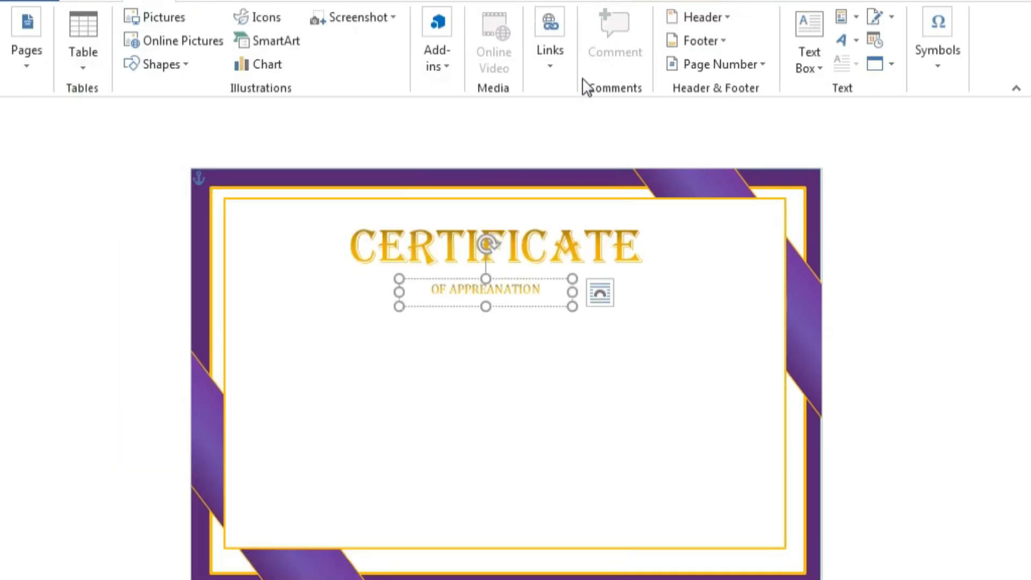
click(158, 64)
click(131, 108)
drag(336, 322, 635, 413)
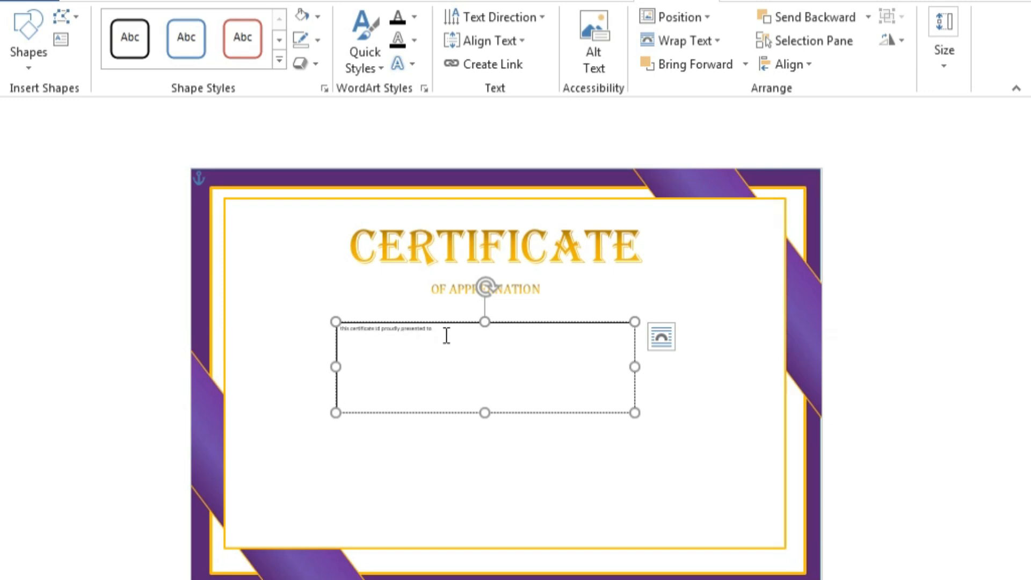
Enlarge the presented-to line, try Angsana New, and make it bold.
key(ctrl+a)
click(460, 271)
click(460, 271)
click(460, 271)
click(459, 271)
click(460, 271)
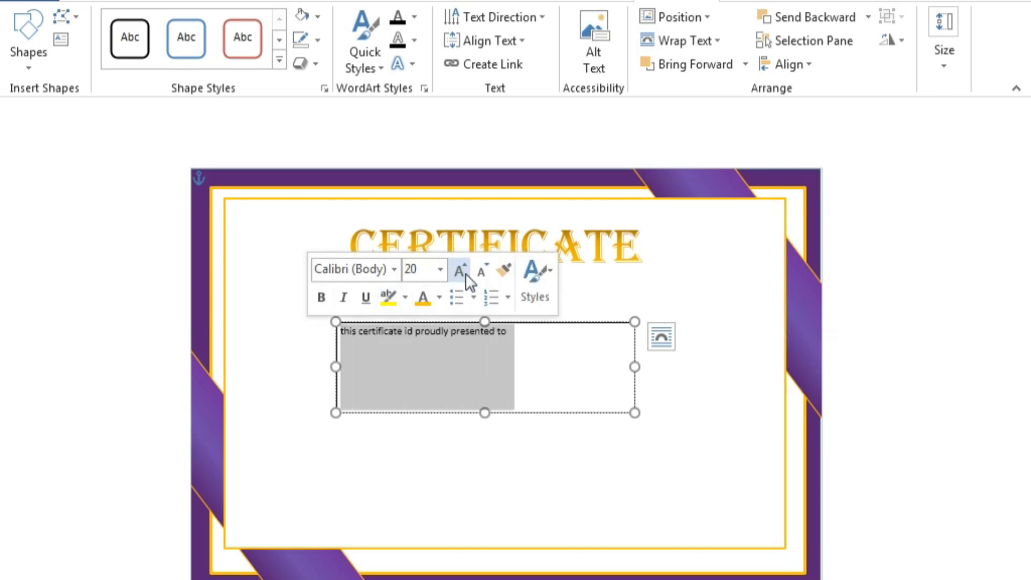
click(394, 269)
scroll(388, 477, down, 1)
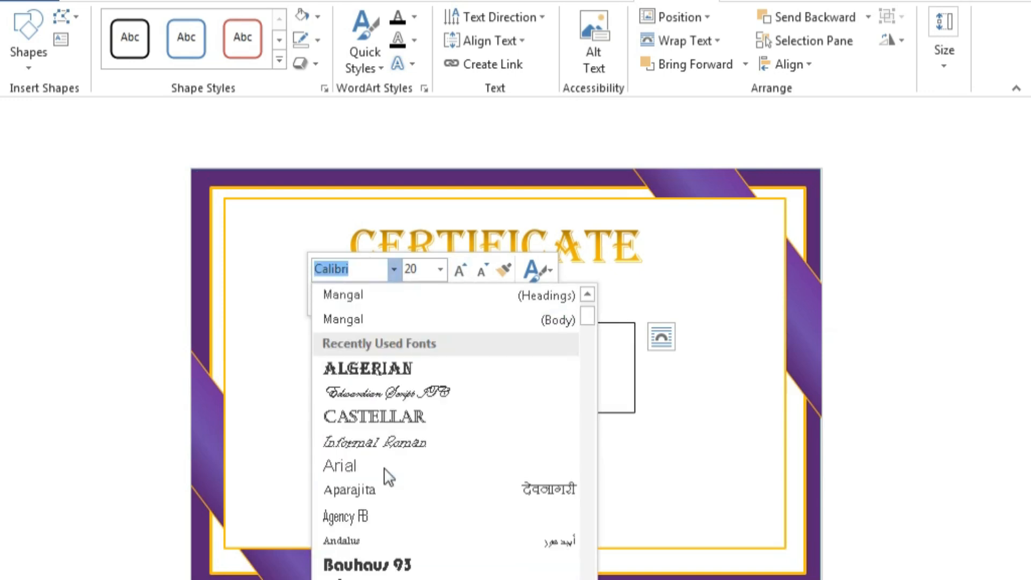
scroll(385, 470, down, 4)
click(385, 442)
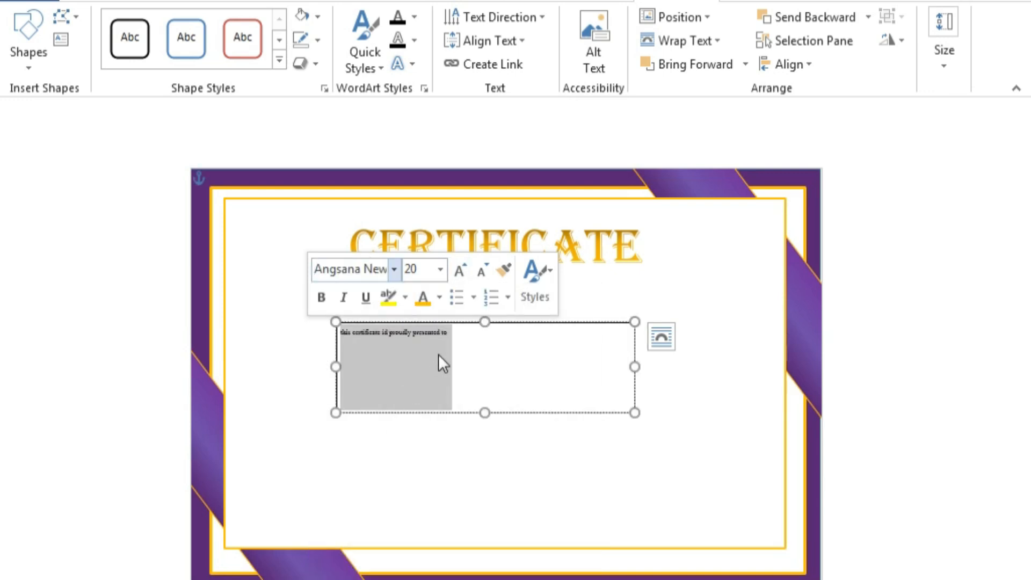
click(459, 271)
click(460, 270)
click(459, 271)
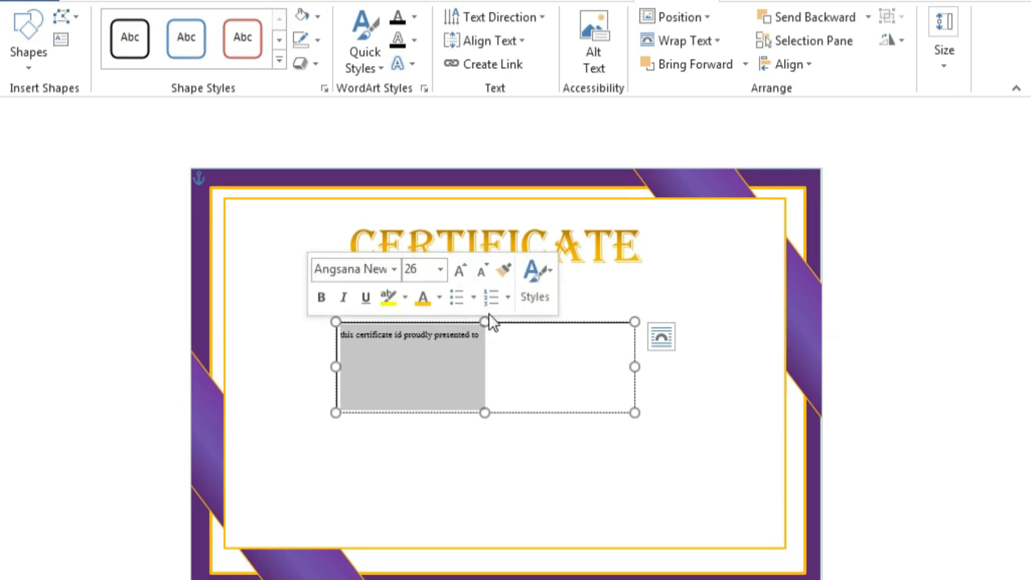
click(321, 297)
Set the presented-to line to Cambria 24.
click(394, 269)
click(394, 311)
click(459, 270)
click(459, 270)
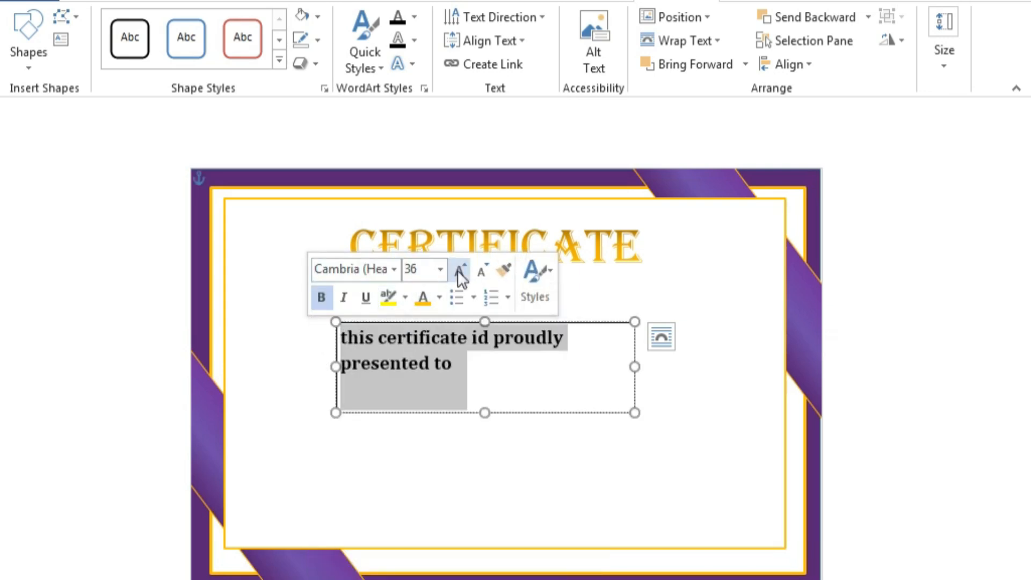
click(482, 272)
click(482, 272)
click(481, 271)
Shrink the box to one line and remove its outline.
drag(485, 413, 488, 351)
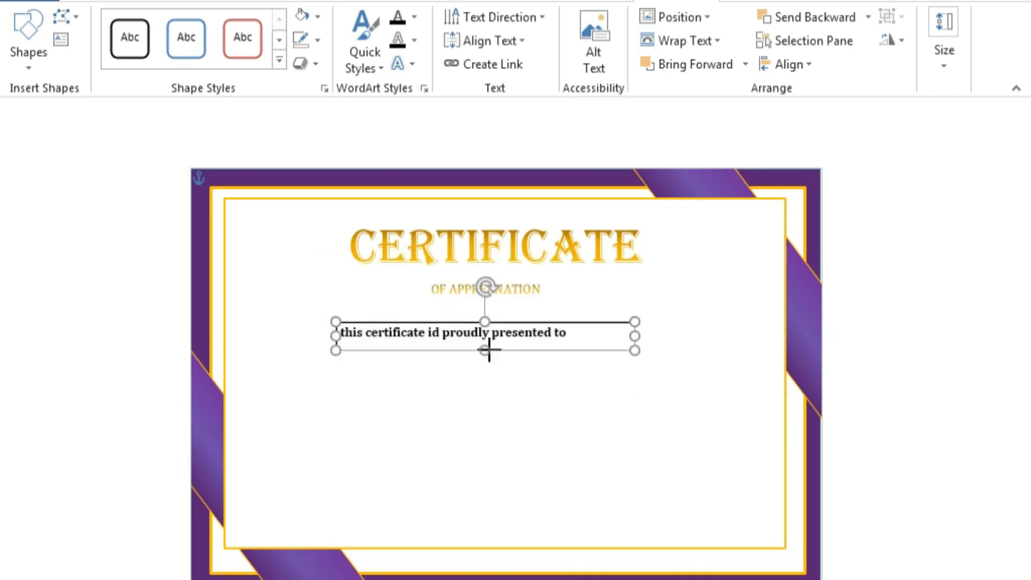
right_click(547, 350)
click(668, 391)
click(677, 283)
key(Right)
key(Right)
key(Right)
key(Right)
key(Right)
key(Right)
key(Right)
key(Right)
key(Up)
key(Left)
key(Left)
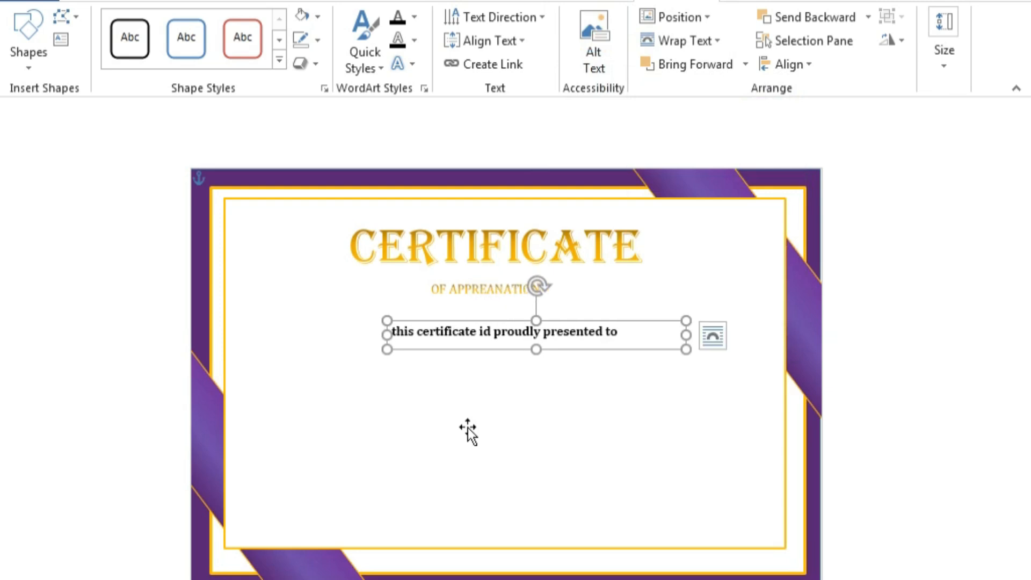
Centre the line's text and move the box up under the subtitle.
click(90, 1)
click(393, 48)
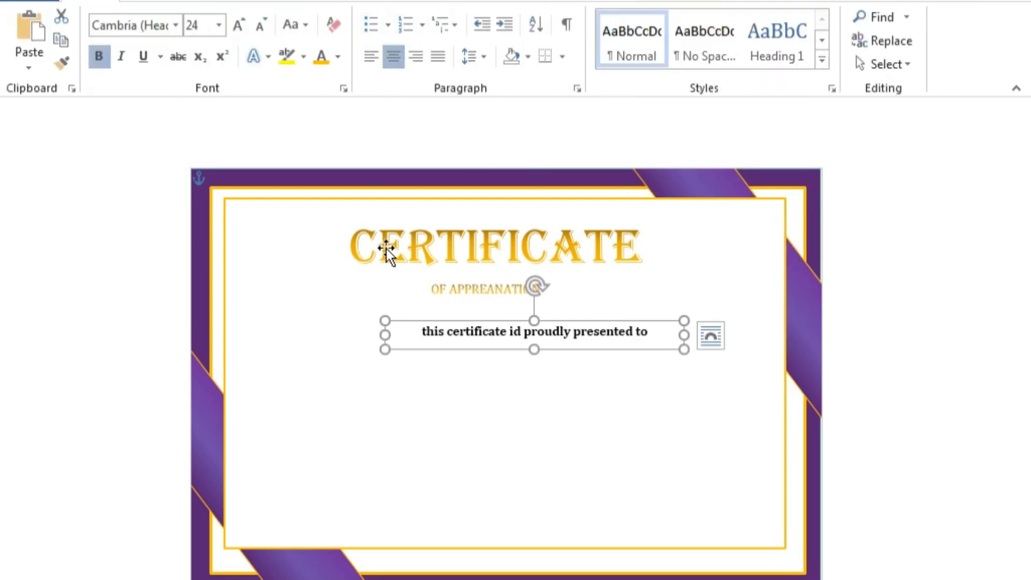
key(Left)
key(Left)
key(Left)
key(Left)
key(Left)
key(Left)
key(Up)
key(Up)
key(Up)
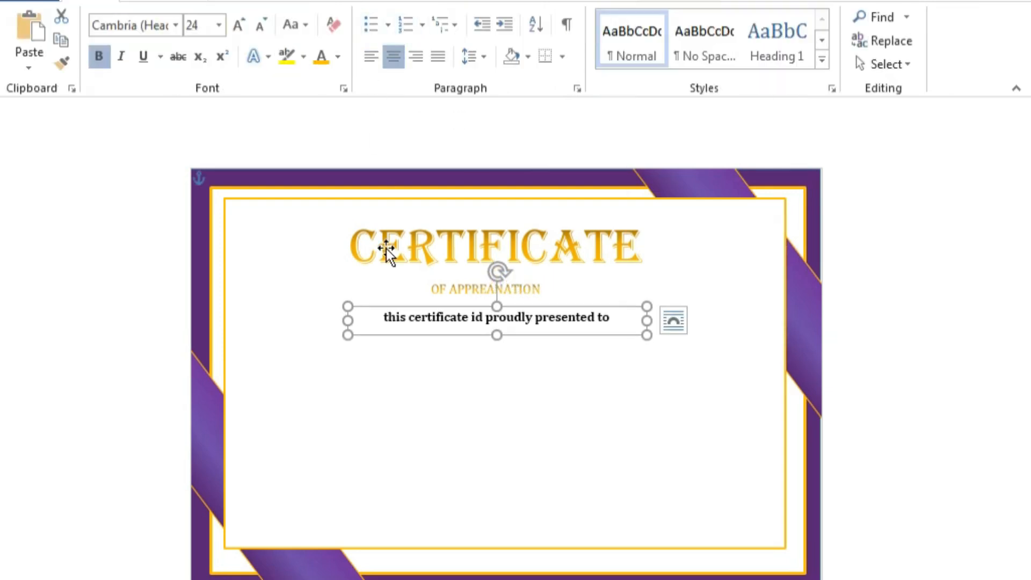
key(ctrl+v)
Duplicate the line box below it, type the recipient's full name, and add the surname to the dictionary.
drag(630, 316, 618, 355)
click(617, 354)
key(BackSpace)
key(BackSpace)
key(BackSpace)
key(BackSpace)
key(BackSpace)
key(BackSpace)
key(BackSpace)
key(BackSpace)
key(BackSpace)
key(BackSpace)
key(BackSpace)
key(BackSpace)
key(BackSpace)
key(BackSpace)
key(BackSpace)
key(BackSpace)
key(BackSpace)
key(BackSpace)
key(BackSpace)
key(BackSpace)
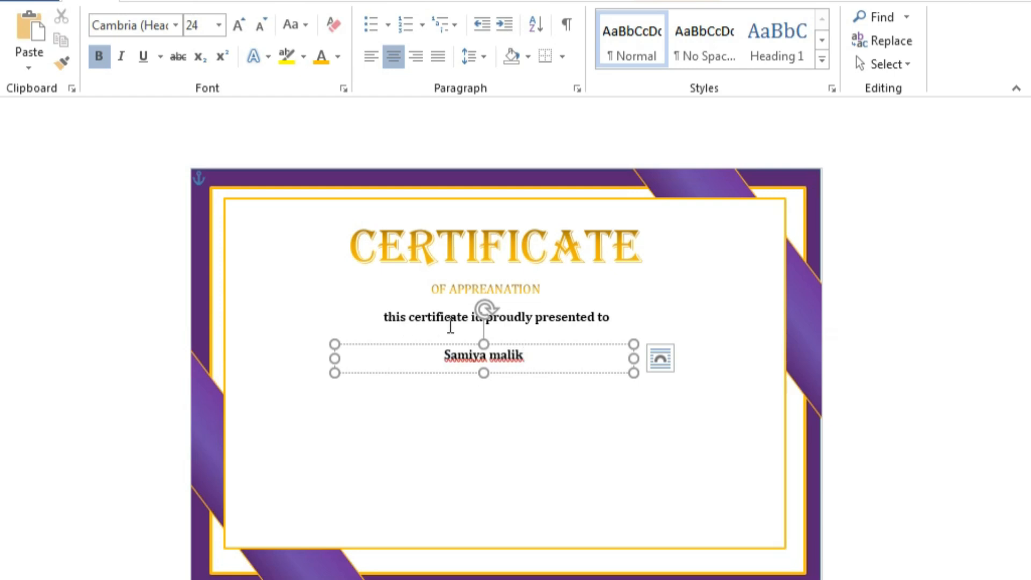
right_click(508, 359)
click(439, 97)
right_click(459, 361)
Ignore the name's spelling flag, widen and heighten its box, and grow the name to 90 pt.
click(385, 73)
drag(635, 358, 729, 359)
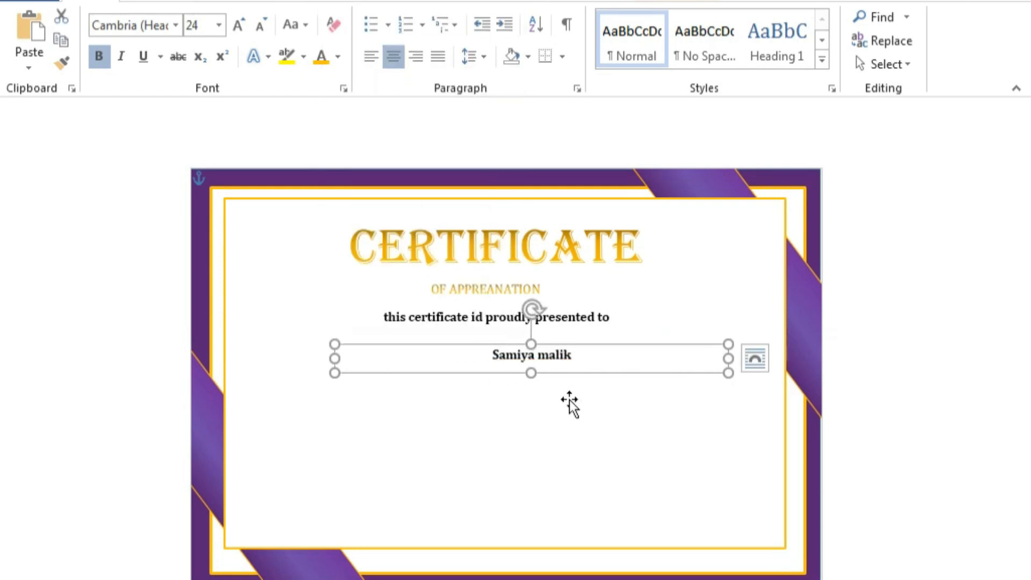
drag(531, 372, 532, 419)
drag(599, 365, 432, 379)
click(581, 318)
click(580, 318)
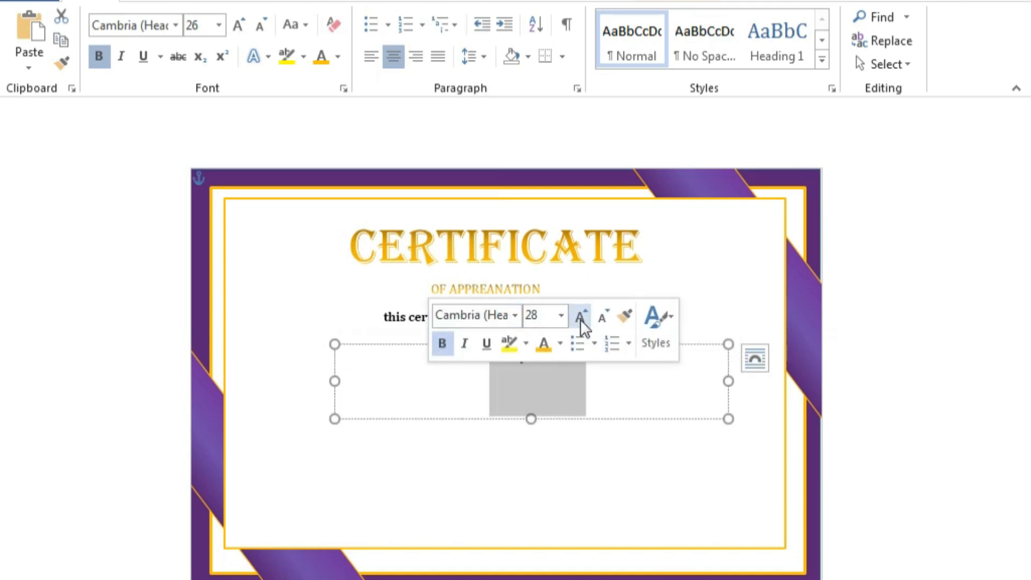
click(580, 317)
click(580, 318)
click(581, 318)
click(581, 318)
click(581, 318)
Set the recipient's name in the Edwardian Script ITC font.
click(514, 315)
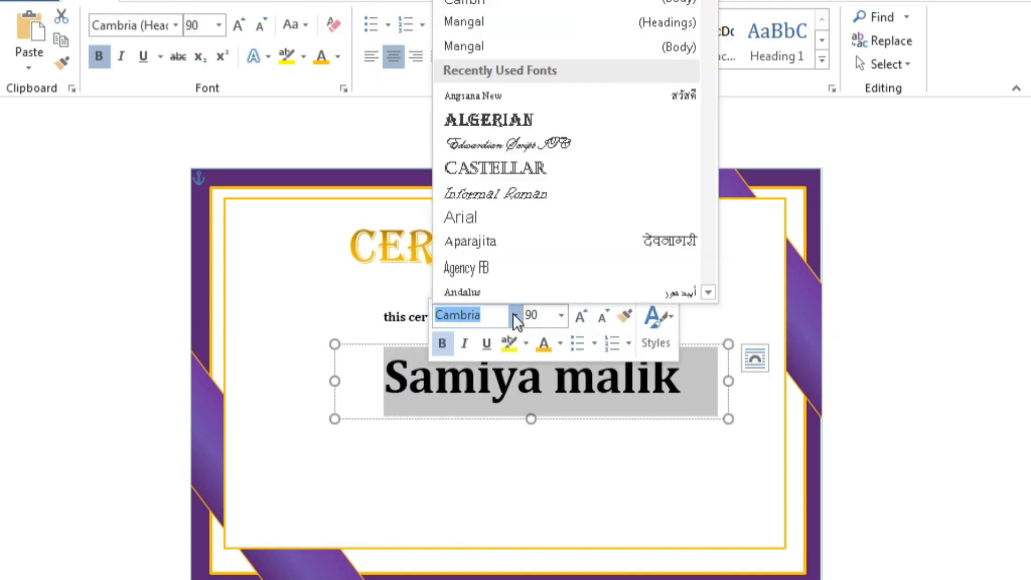
scroll(519, 176, down, 3)
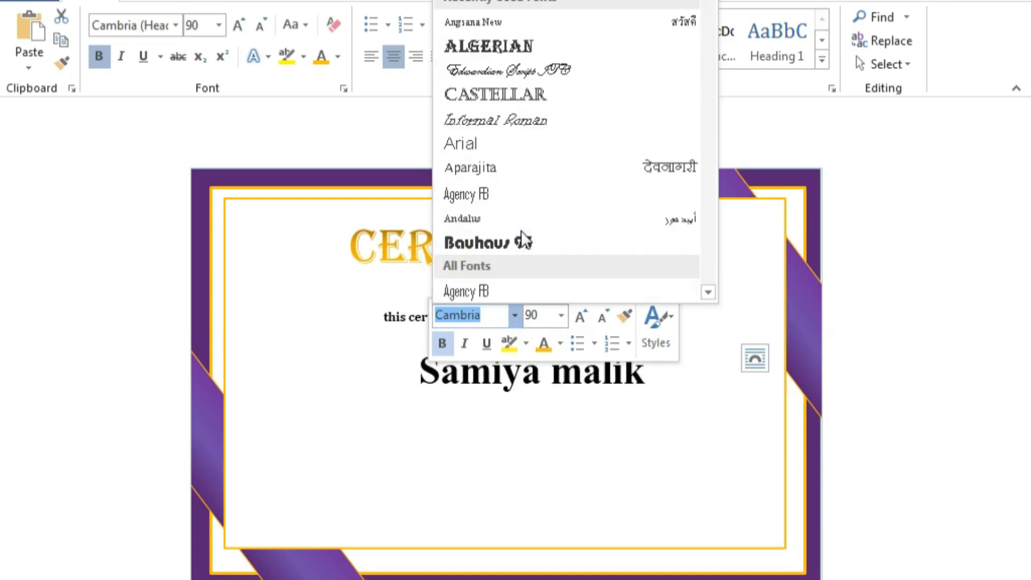
scroll(468, 260, down, 4)
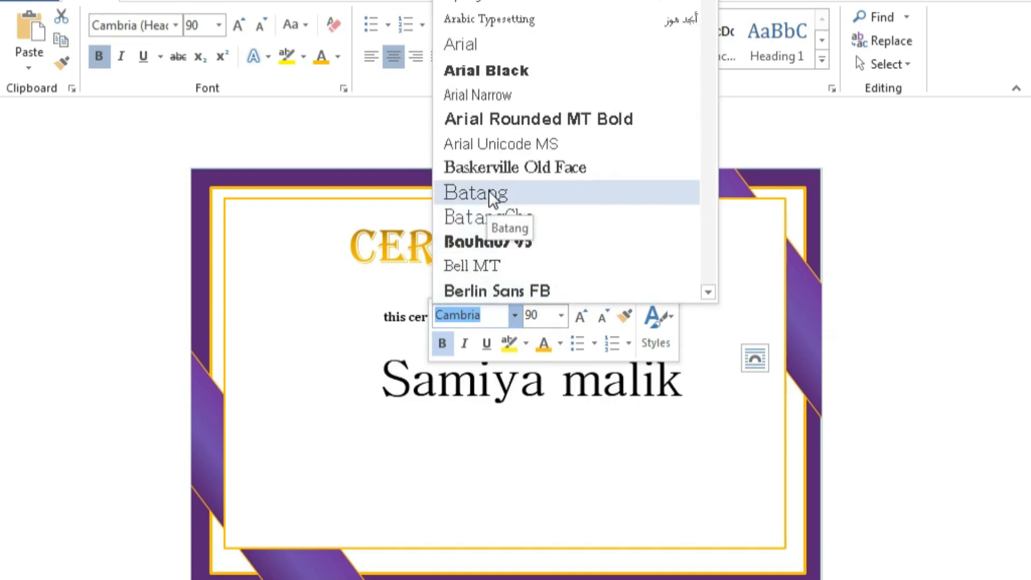
scroll(586, 225, down, 4)
scroll(593, 226, down, 1)
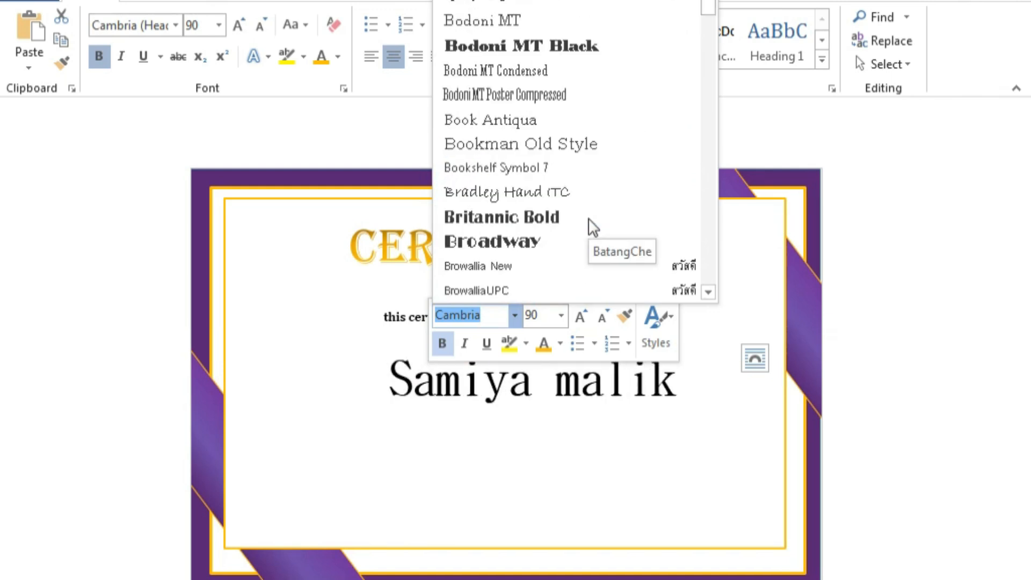
scroll(561, 198, up, 12)
scroll(559, 199, up, 2)
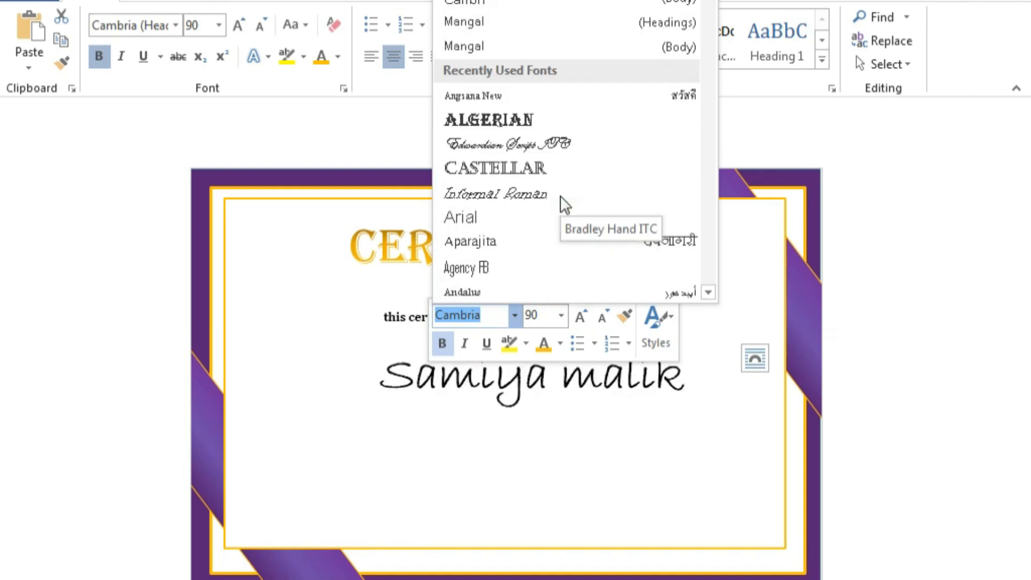
scroll(710, 293, down, 4)
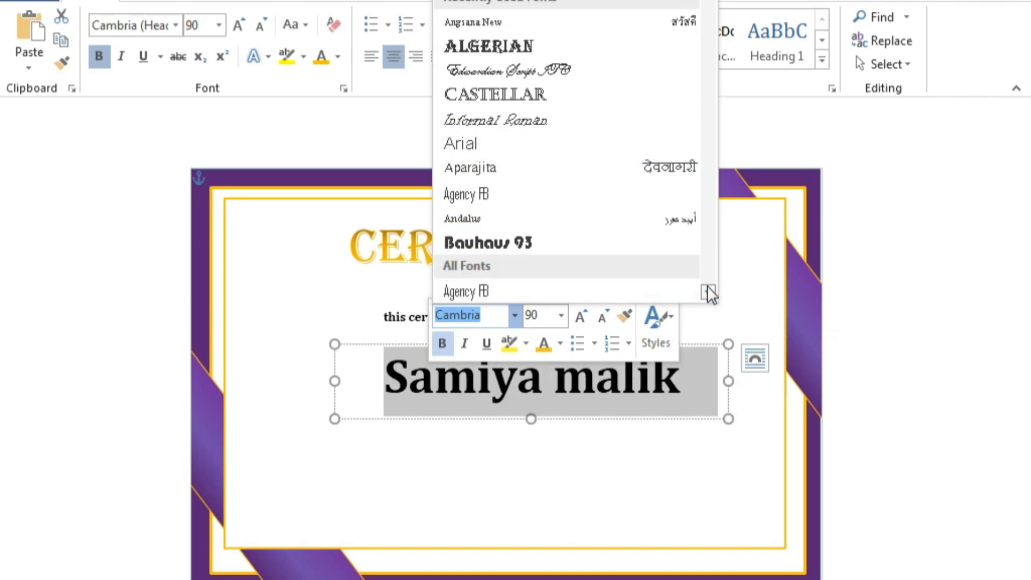
scroll(708, 286, down, 4)
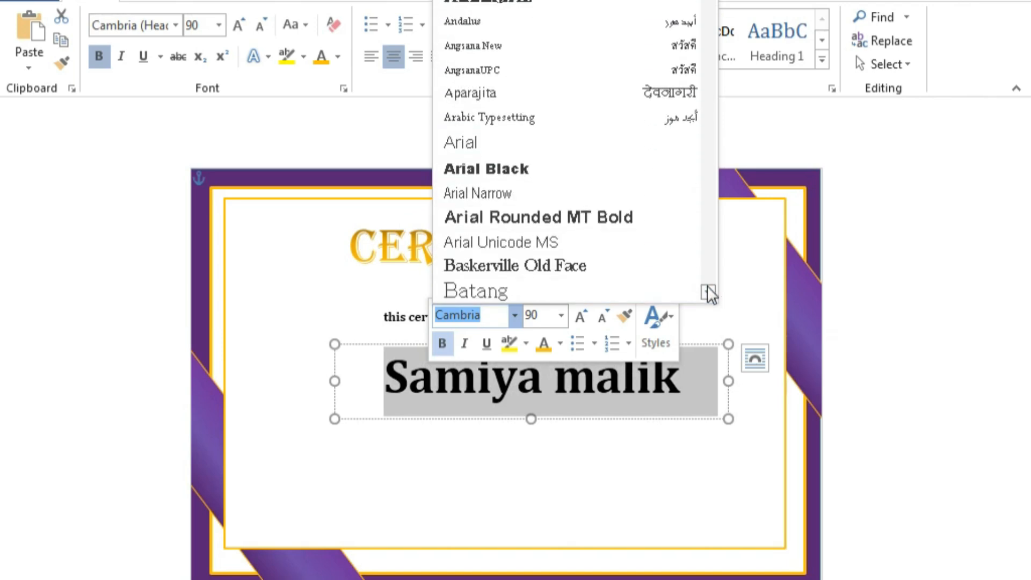
scroll(708, 287, down, 4)
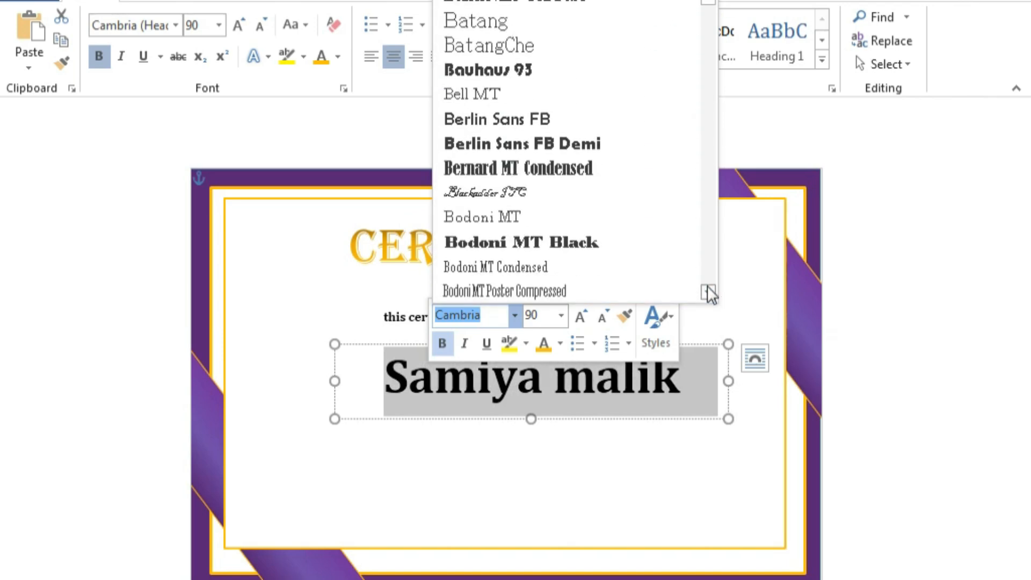
scroll(709, 294, down, 4)
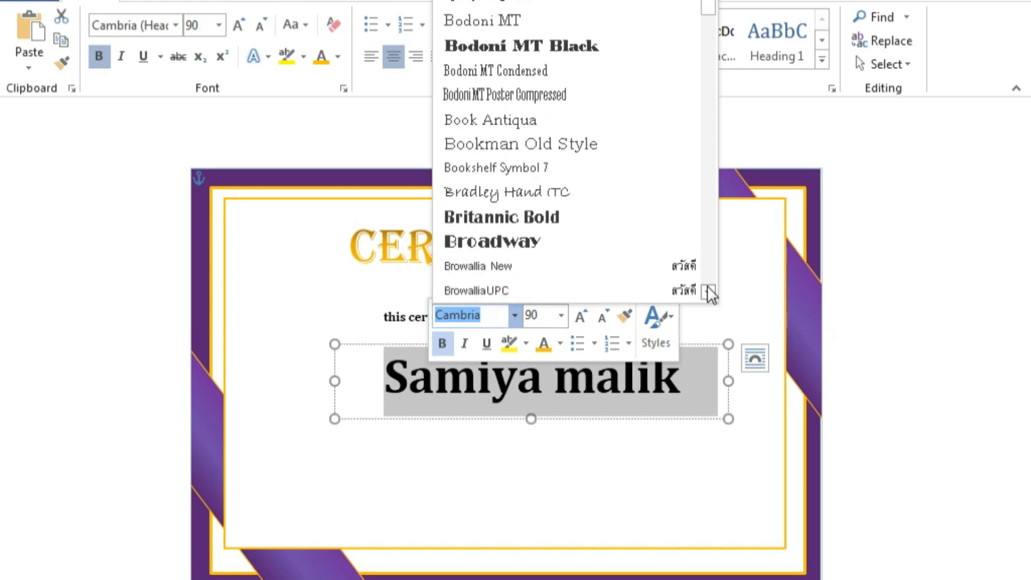
scroll(708, 294, down, 4)
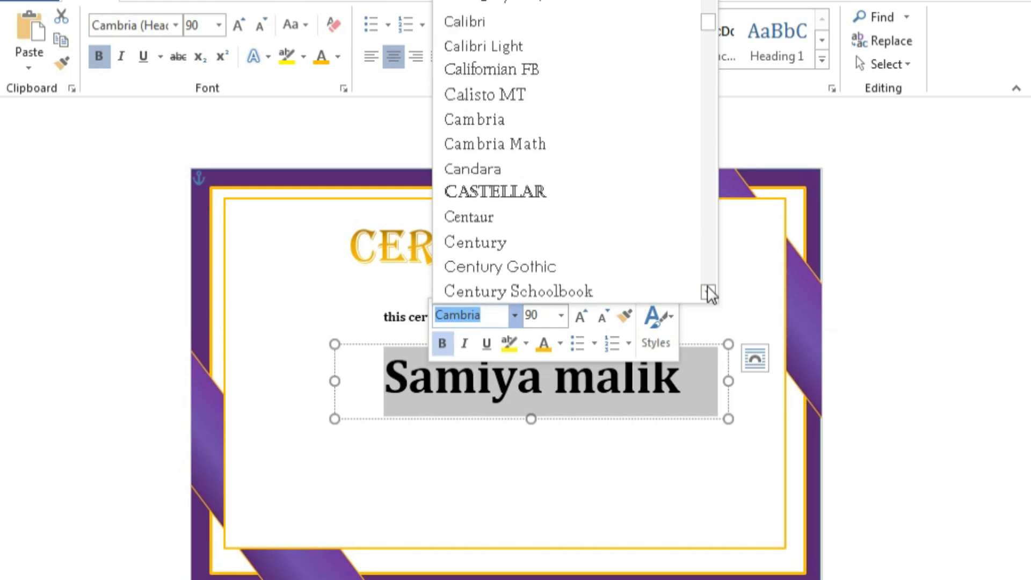
scroll(709, 294, down, 4)
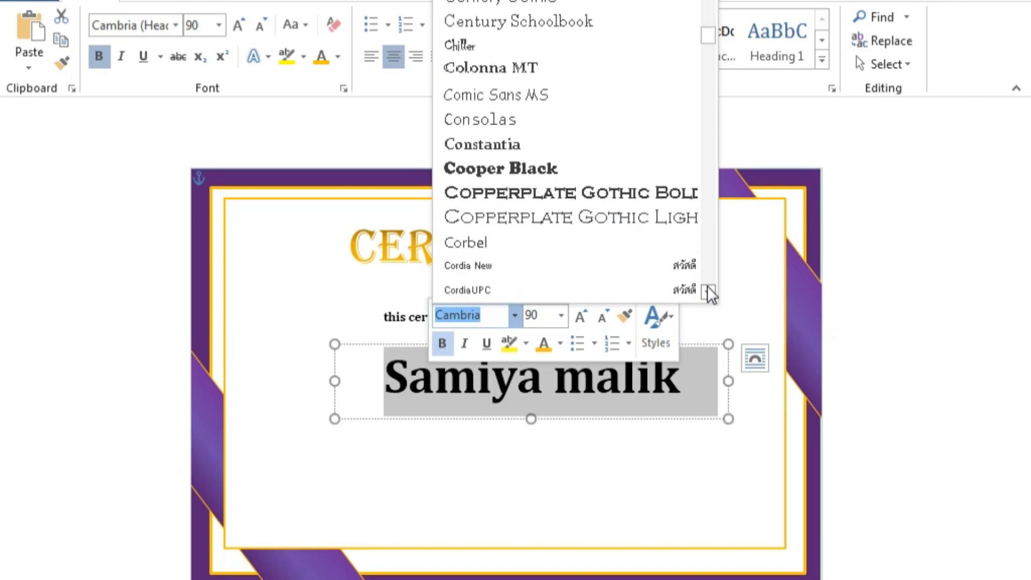
scroll(709, 294, down, 2)
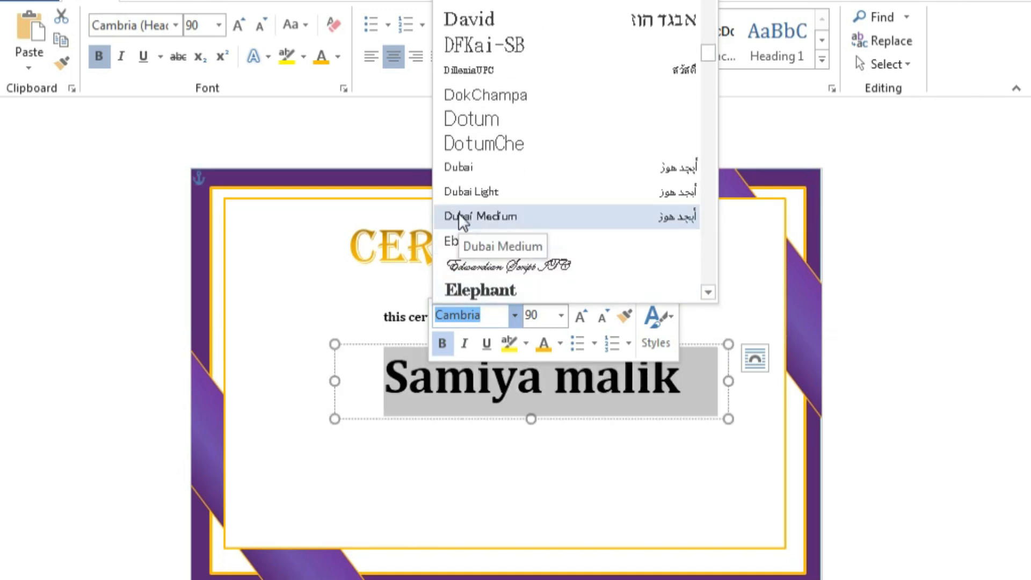
click(534, 269)
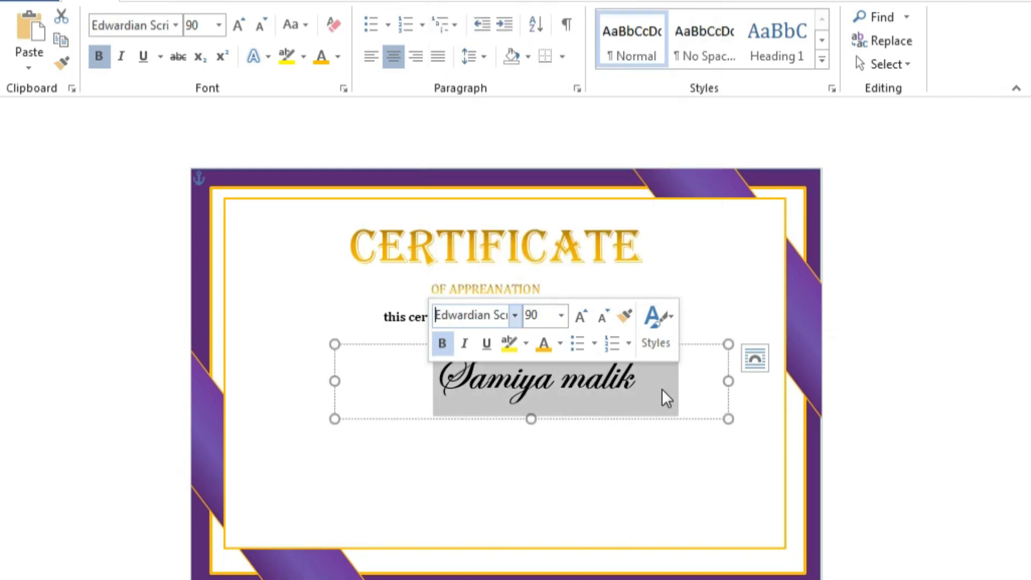
Enlarge the name to 100 pt and nudge its text box up and to the left.
click(581, 316)
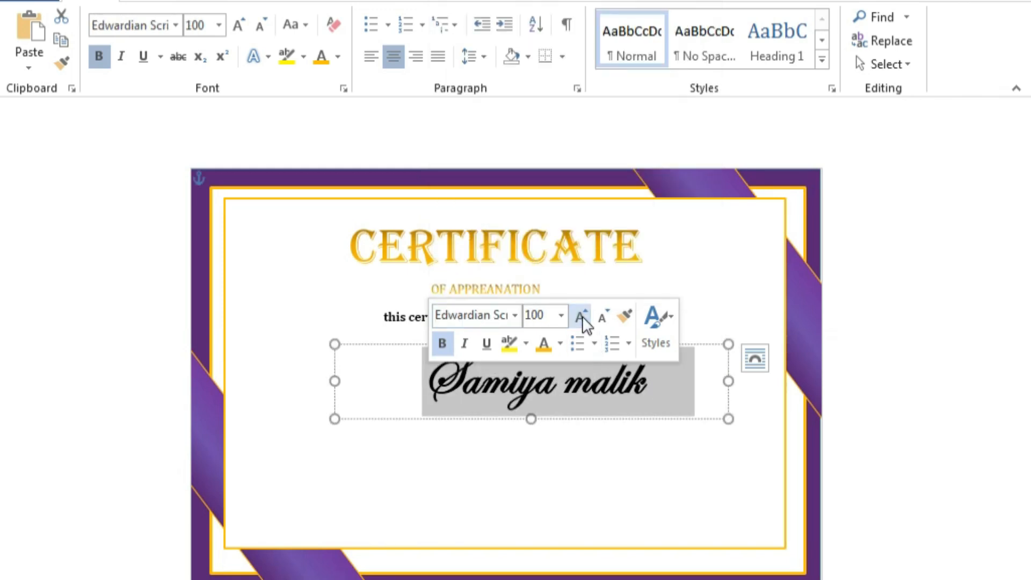
click(570, 458)
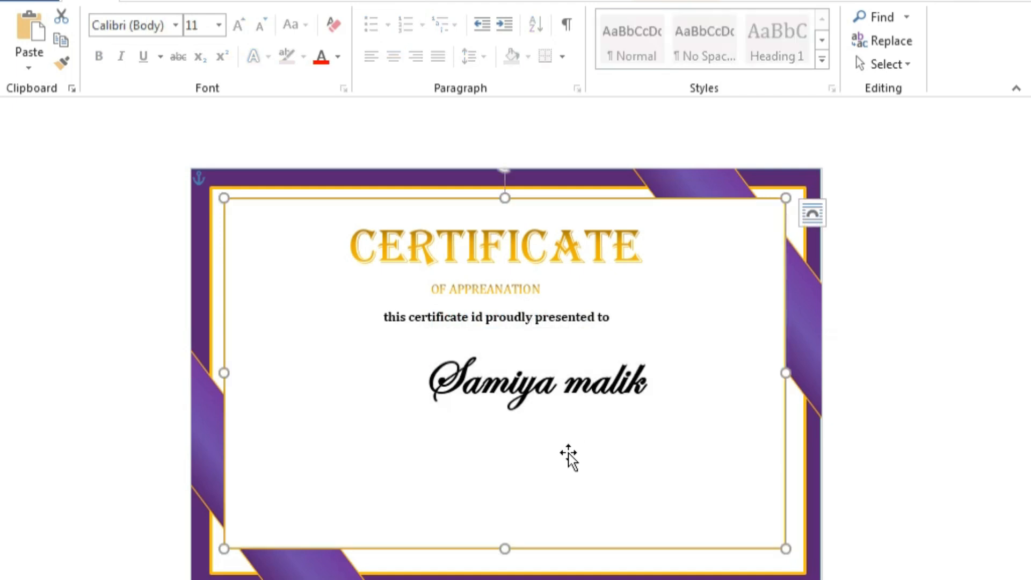
click(559, 393)
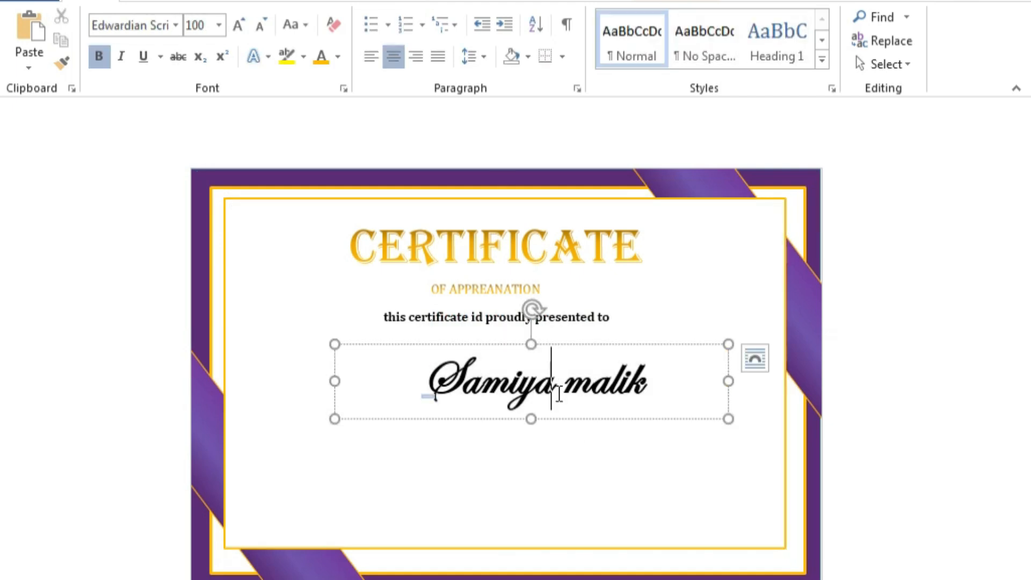
click(665, 418)
key(Left)
key(Left)
key(Left)
key(Left)
key(Left)
key(Left)
key(Left)
key(Left)
key(Left)
key(Left)
key(Left)
key(Left)
key(Left)
key(Left)
key(Left)
key(Up)
key(Up)
key(Up)
key(Up)
key(Up)
key(Up)
key(Left)
key(Left)
key(Left)
key(Left)
key(Left)
key(Left)
key(Left)
key(Up)
key(Up)
key(Up)
key(Up)
key(Up)
key(Up)
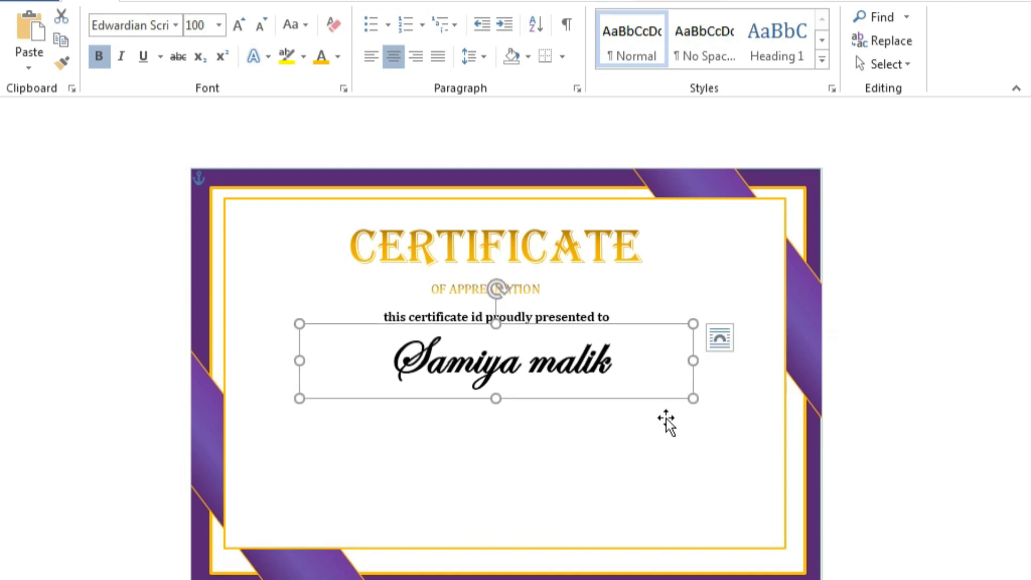
Set the name box's shape outline to No Outline.
right_click(631, 397)
click(749, 437)
click(755, 322)
click(749, 437)
click(752, 327)
click(550, 471)
Enlarge the name to 110 pt and remove its bold formatting.
click(520, 375)
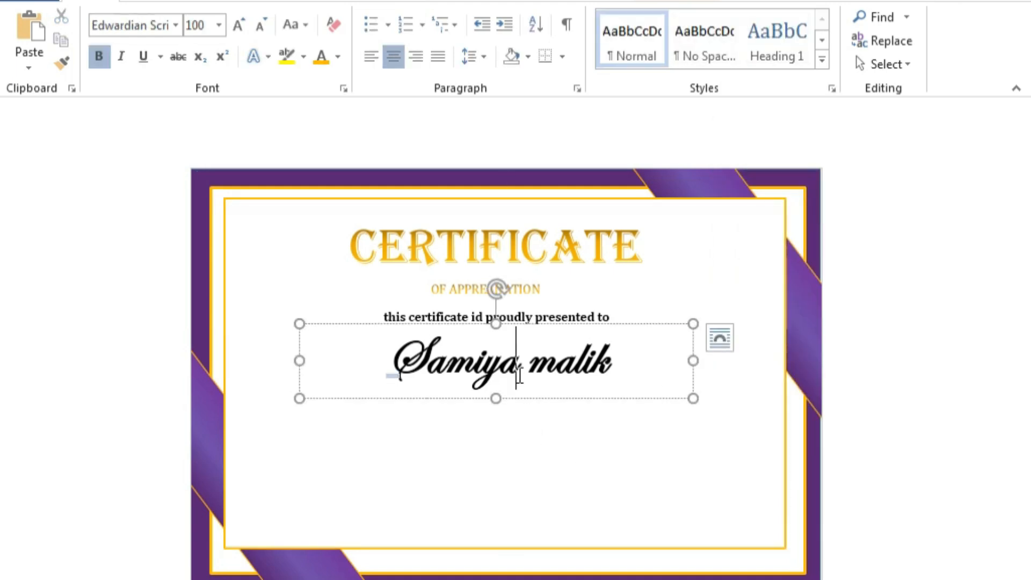
key(Left)
key(Left)
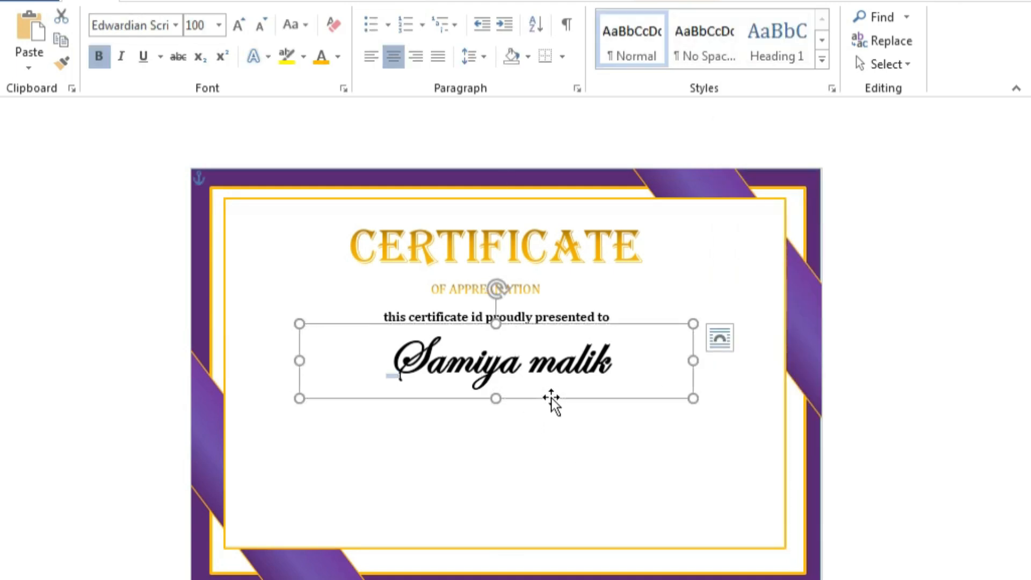
drag(552, 398, 309, 407)
click(457, 323)
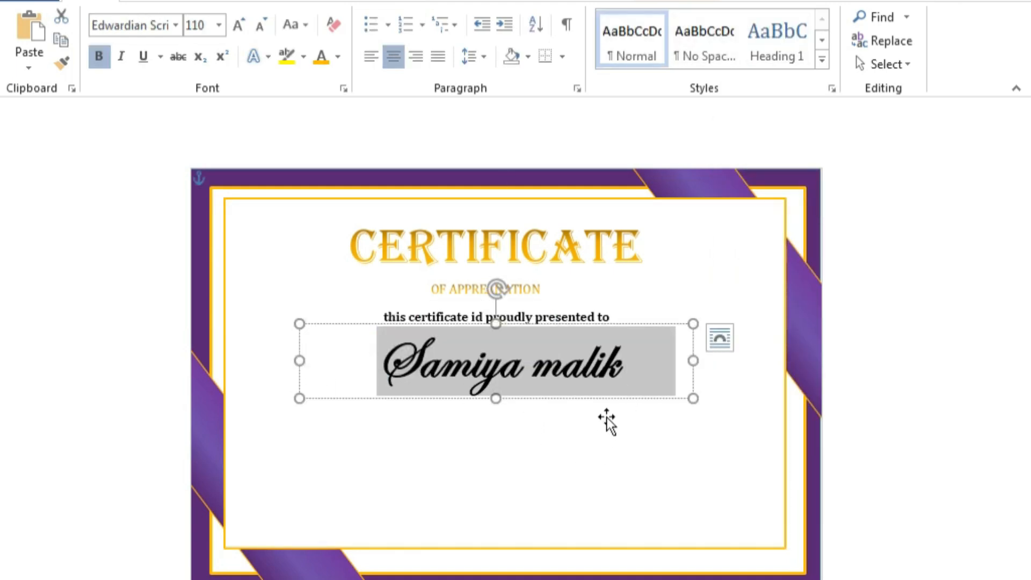
right_click(479, 344)
click(494, 307)
click(527, 486)
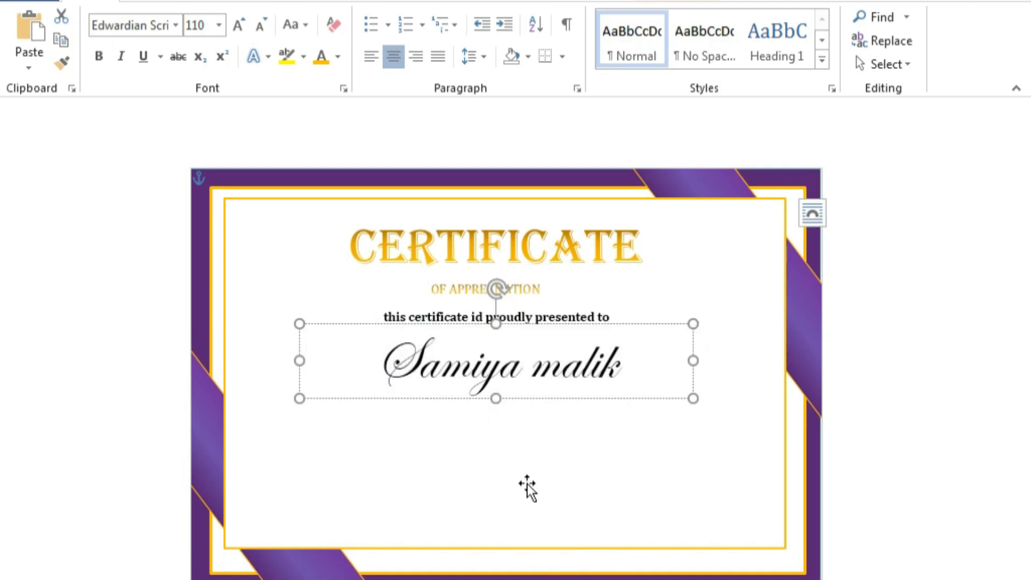
Choose the straight Line shape from the Insert Shapes gallery.
click(92, 4)
click(160, 64)
click(158, 108)
Draw a horizontal line under the name and give it a 3 pt weight and grey colour.
drag(362, 392, 635, 391)
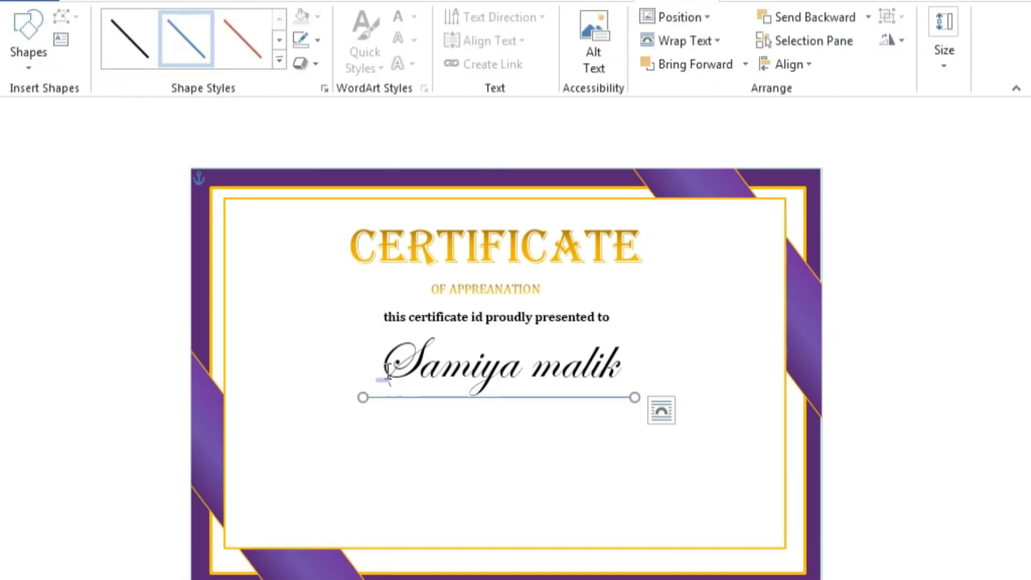
click(316, 42)
mouse_move(361, 324)
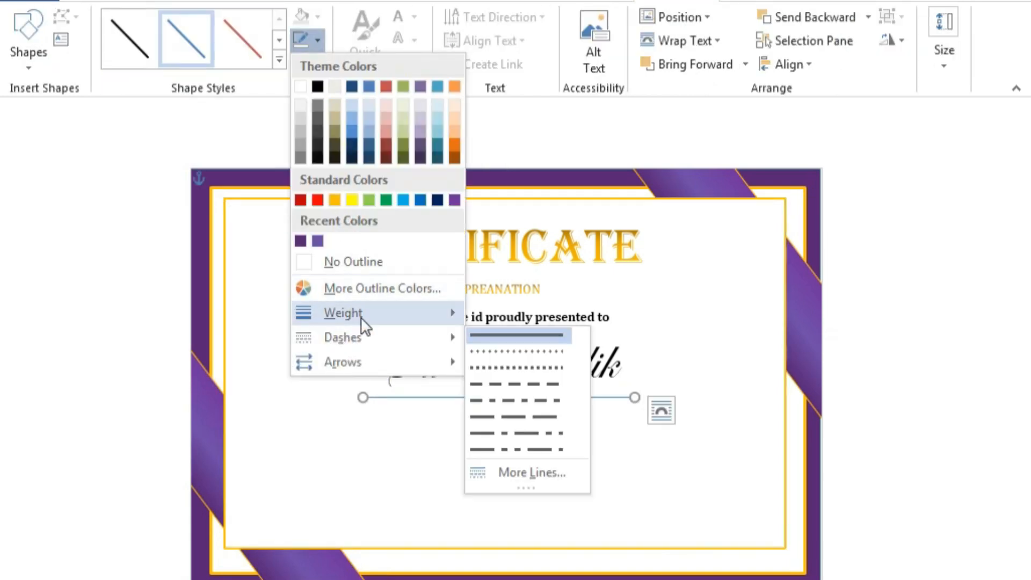
click(575, 449)
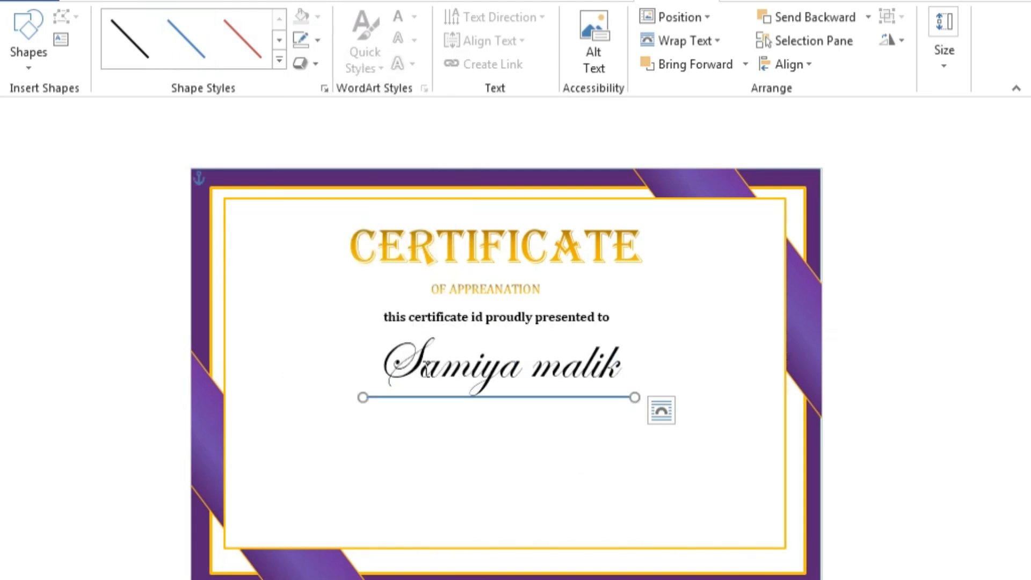
click(318, 40)
click(301, 143)
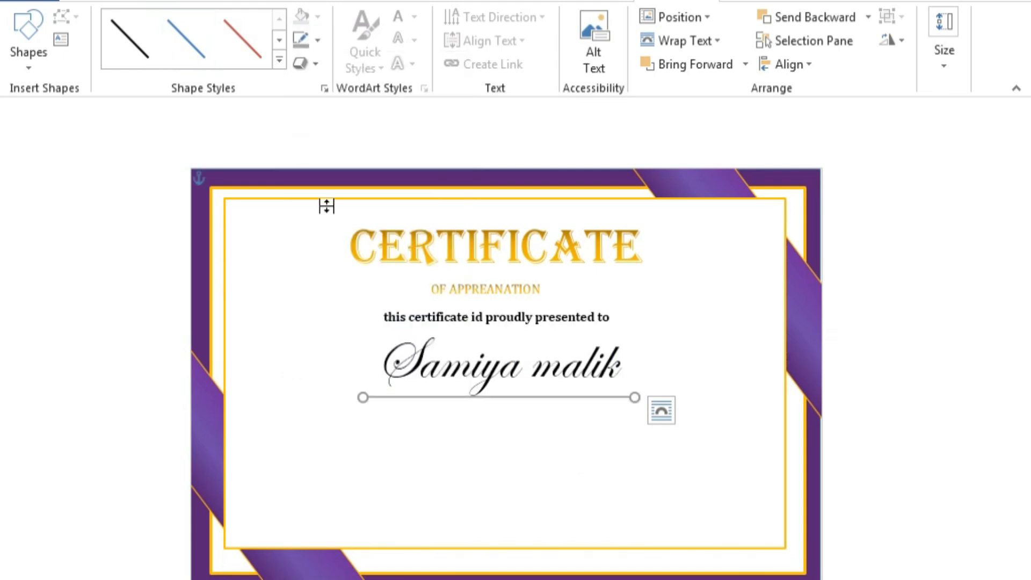
click(546, 482)
Draw a text box below the name line and begin typing the appreciation sentence.
click(145, 1)
click(156, 66)
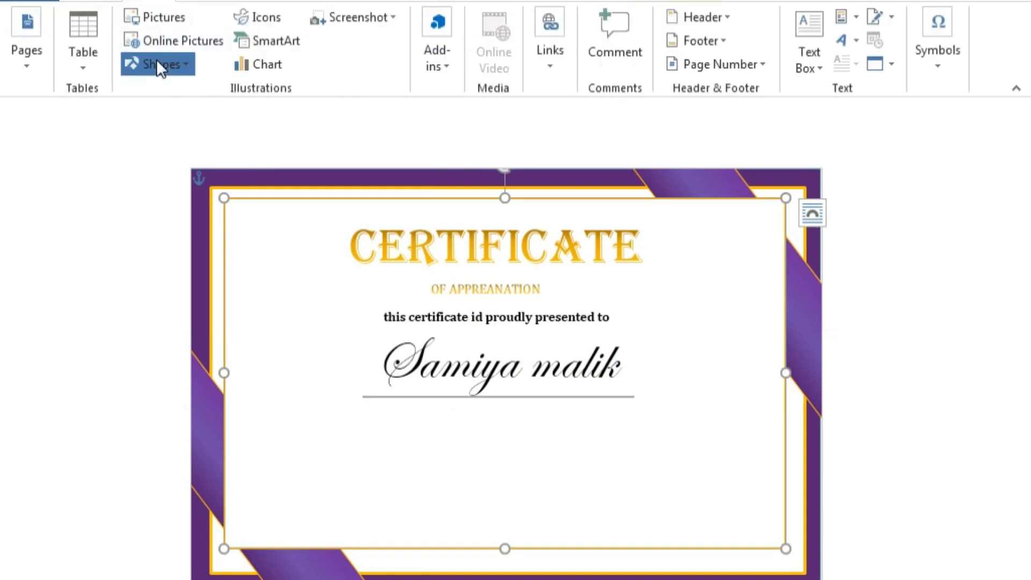
click(132, 109)
mouse_move(332, 417)
mouse_down()
mouse_move(525, 488)
mouse_move(699, 512)
mouse_up()
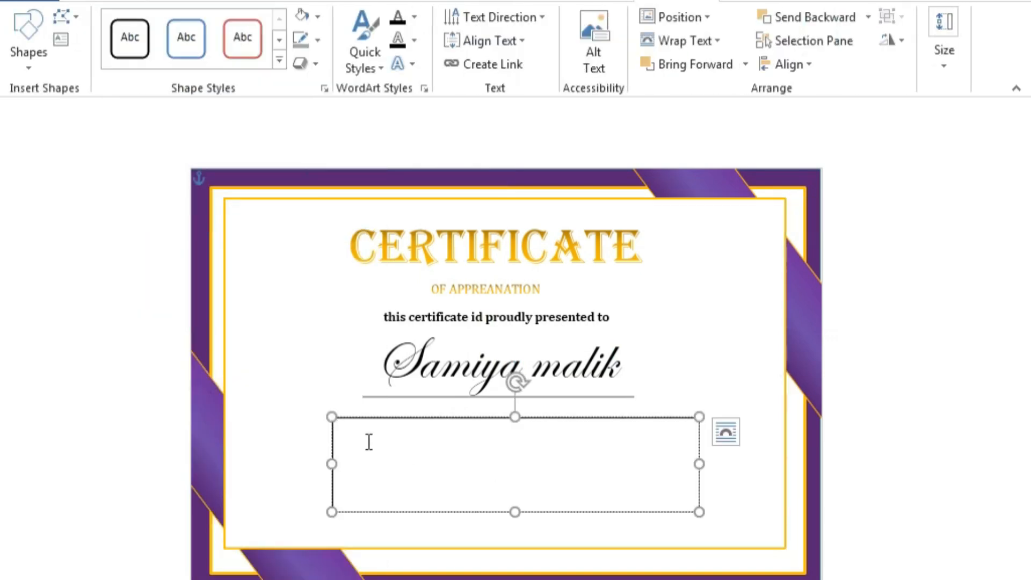
text(and)
text(y)
text( an awarded)
key(super)
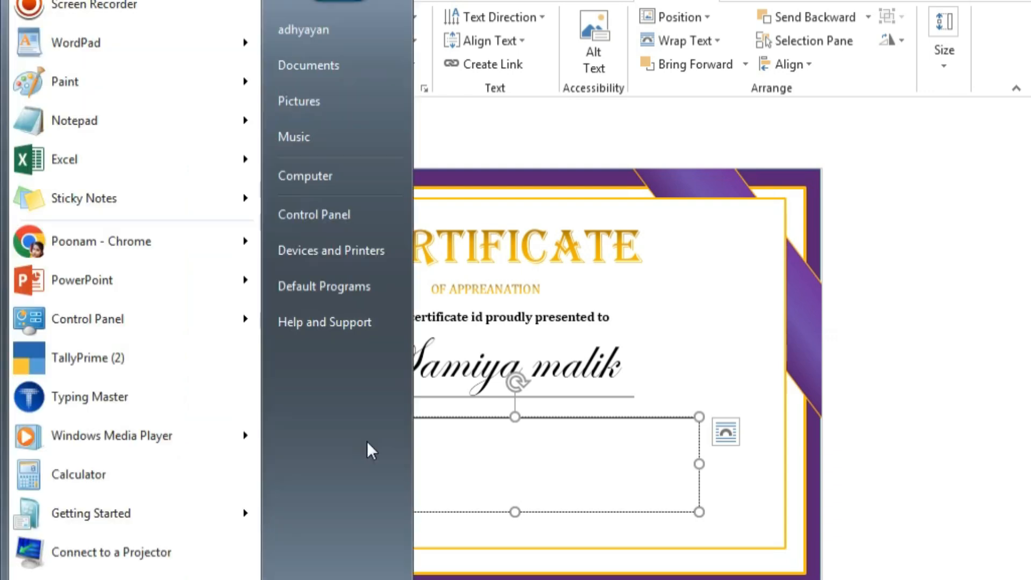
click(468, 458)
key(BackSpace)
key(BackSpace)
key(BackSpace)
key(BackSpace)
key(BackSpace)
key(BackSpace)
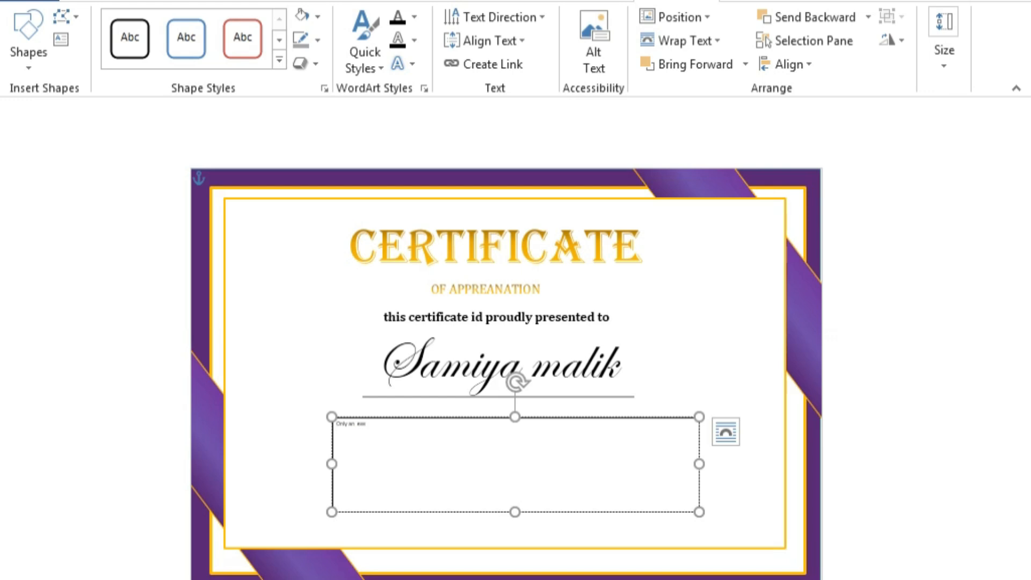
Type the rest of the thank-you sentence, ending with thanks for setting such a great example.
key(BackSpace)
key(BackSpace)
text(le in pires ins base a ded)
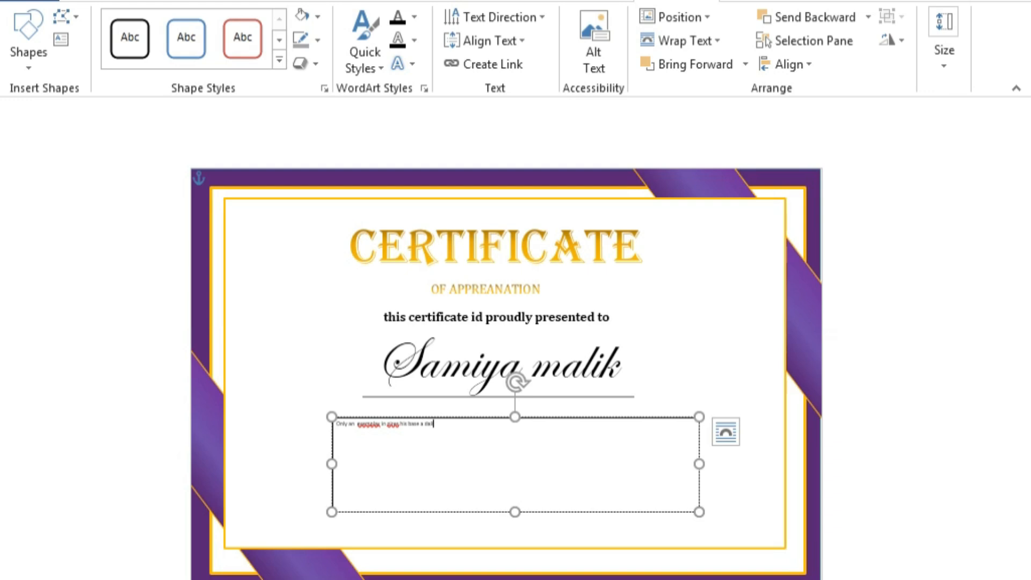
key(BackSpace)
key(BackSpace)
key(BackSpace)
key(BackSpace)
text(d)
text(basis yusd are that simpl)
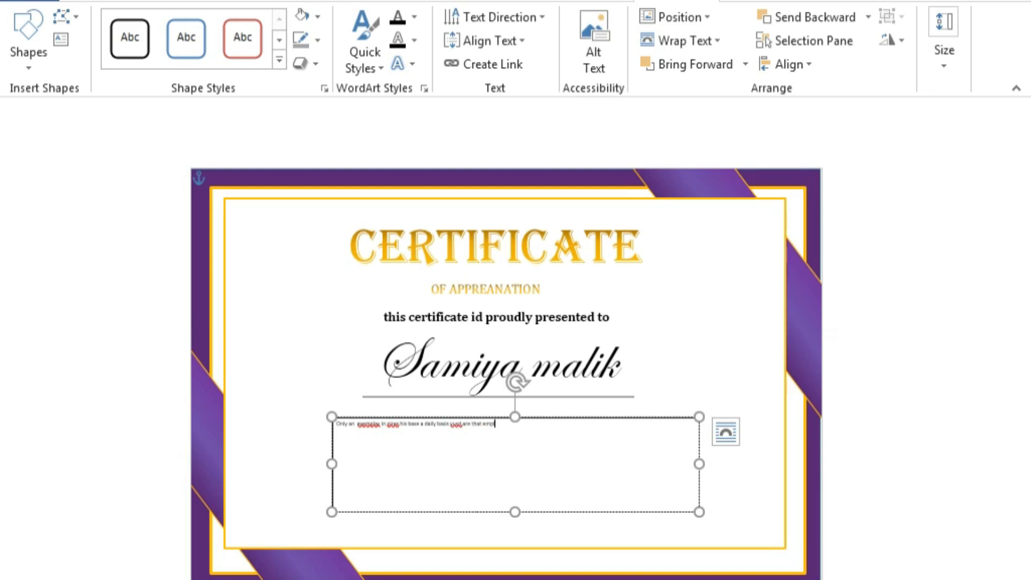
text(ee, there)
text( you )
text(for setting)
text( such)
text( a)
text( grate employ)
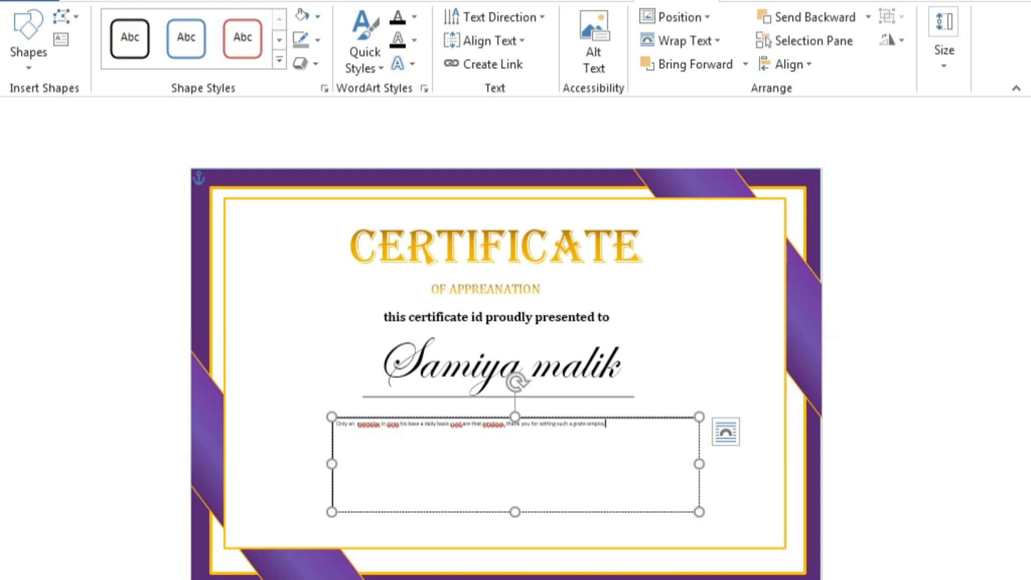
text(e.your)
key(BackSpace)
key(BackSpace)
key(BackSpace)
key(BackSpace)
key(BackSpace)
Enlarge the text in the paragraph box to 16 pt.
drag(614, 429, 292, 423)
click(460, 358)
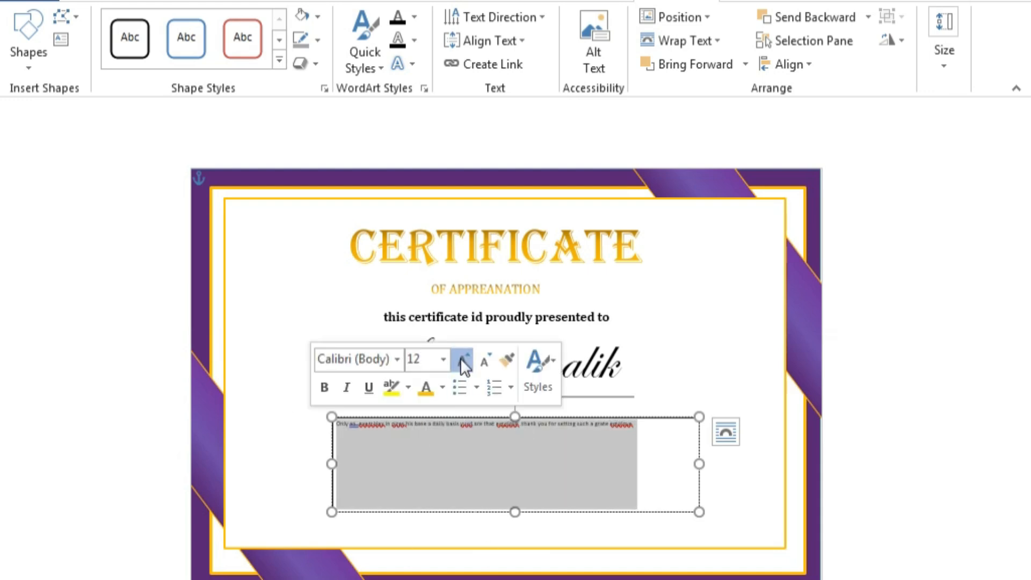
click(460, 357)
click(460, 358)
click(405, 447)
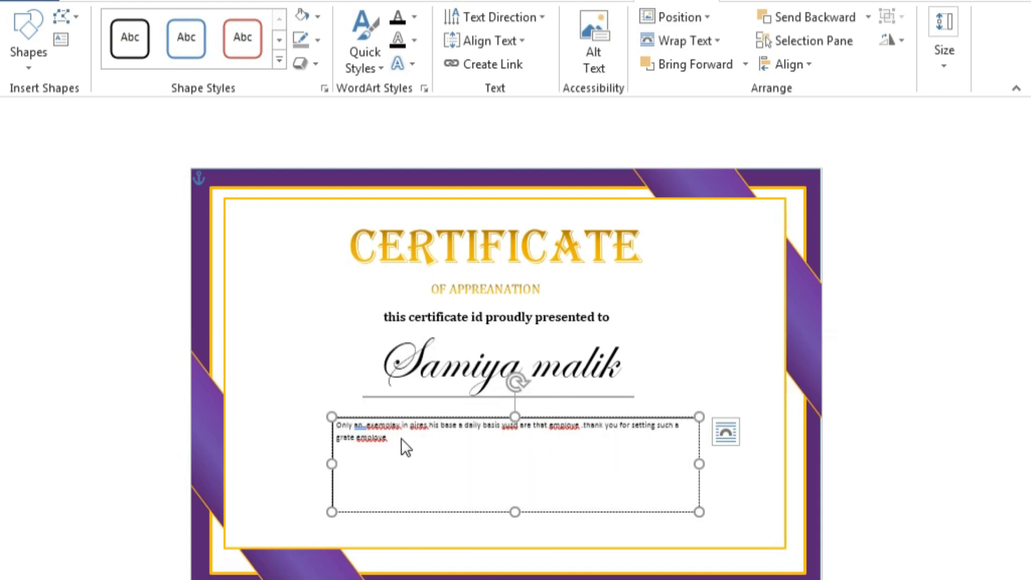
Finish the sentence by thanking everyone in our company.
key(BackSpace)
key(BackSpace)
key(BackSpace)
key(BackSpace)
key(BackSpace)
key(BackSpace)
key(BackSpace)
text(xample t)
key(BackSpace)
key(BackSpace)
text(you everyon in)
key(BackSpace)
key(BackSpace)
text(our)
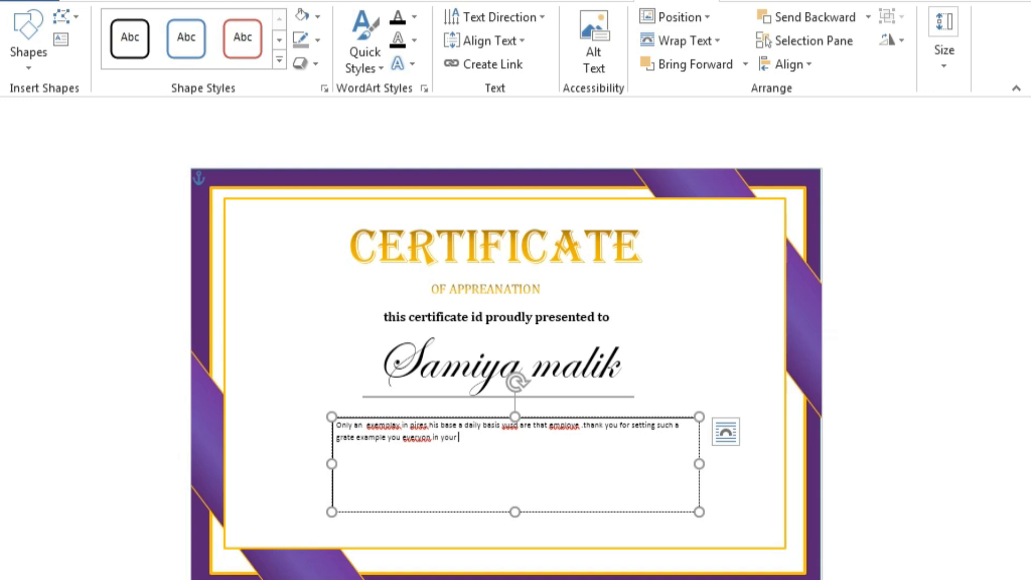
text( co)
key(BackSpace)
text(pany)
Centre the paragraph and set it in Cambria at 22 pt.
triple_click(501, 445)
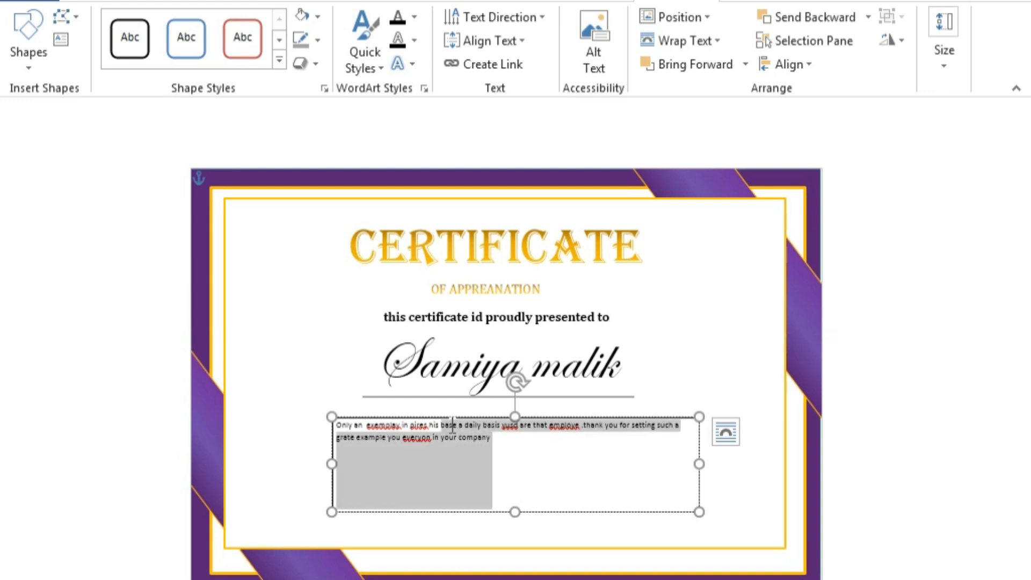
click(457, 357)
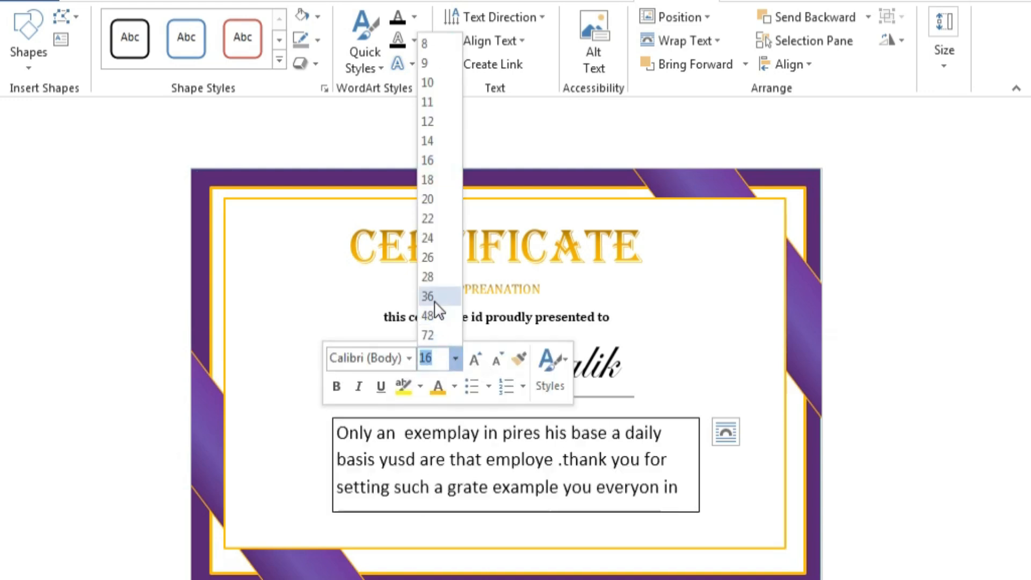
click(431, 242)
click(90, 1)
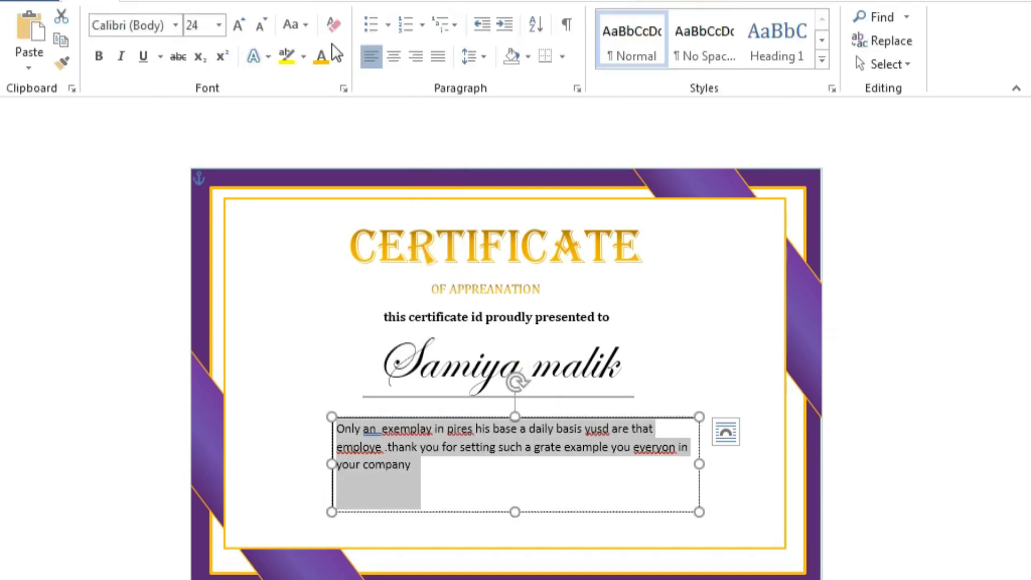
click(393, 56)
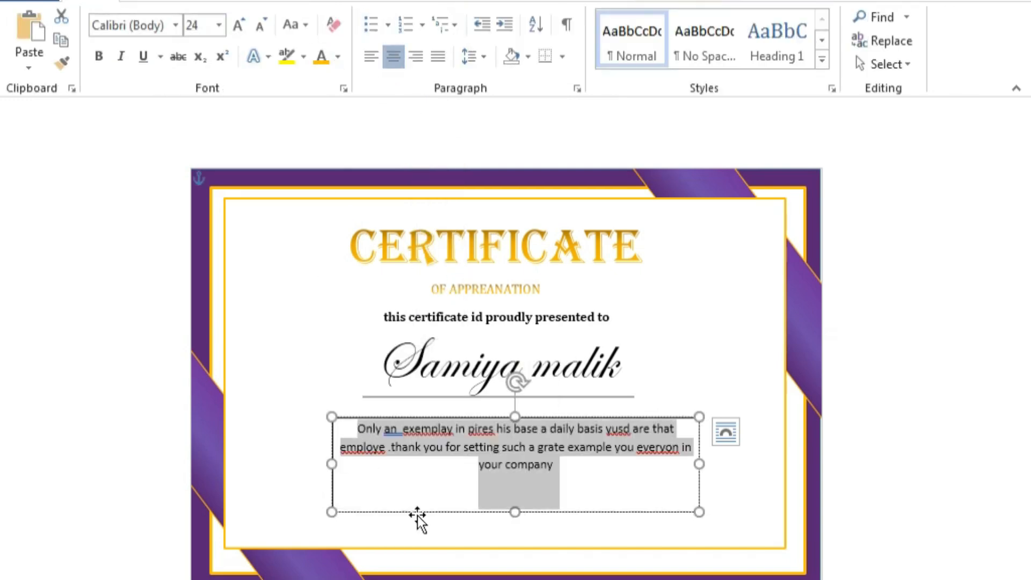
click(175, 26)
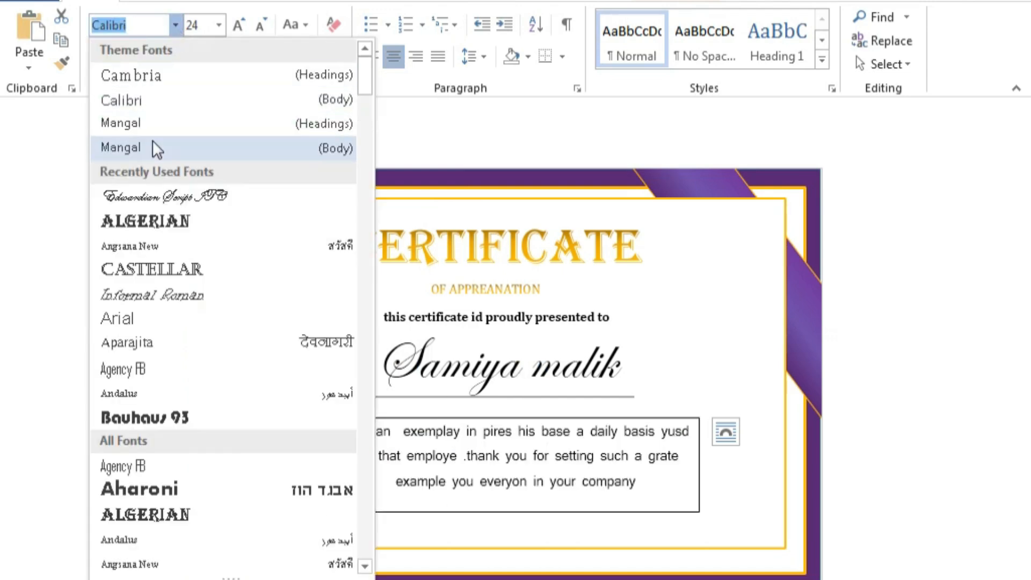
click(152, 74)
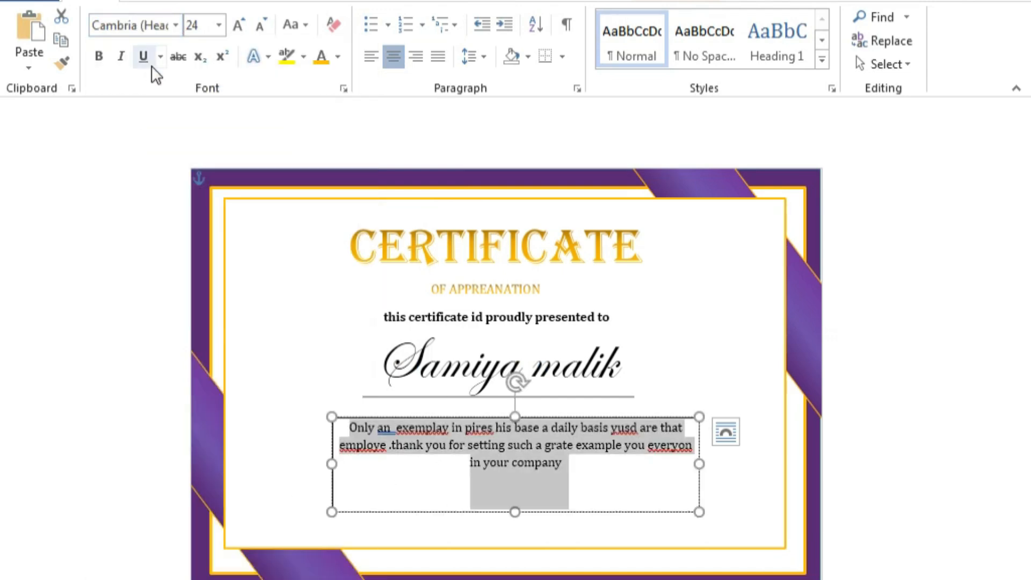
click(261, 25)
Clear the spelling and grammar flags on exemplay, pires, .thank, everyon, employe and yusd.
right_click(428, 428)
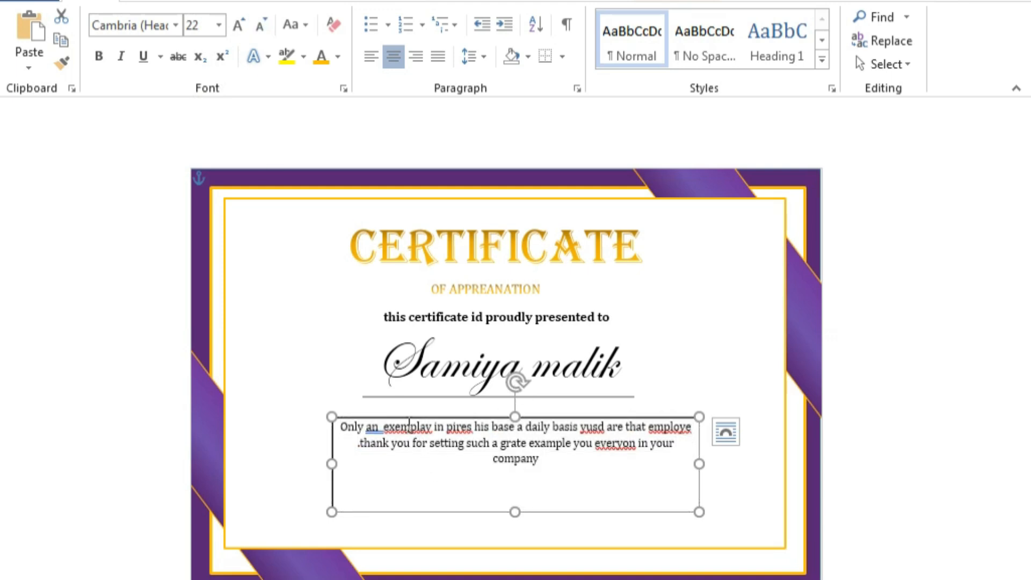
click(390, 173)
right_click(461, 428)
click(399, 169)
right_click(372, 428)
click(320, 175)
right_click(368, 447)
click(300, 193)
right_click(615, 450)
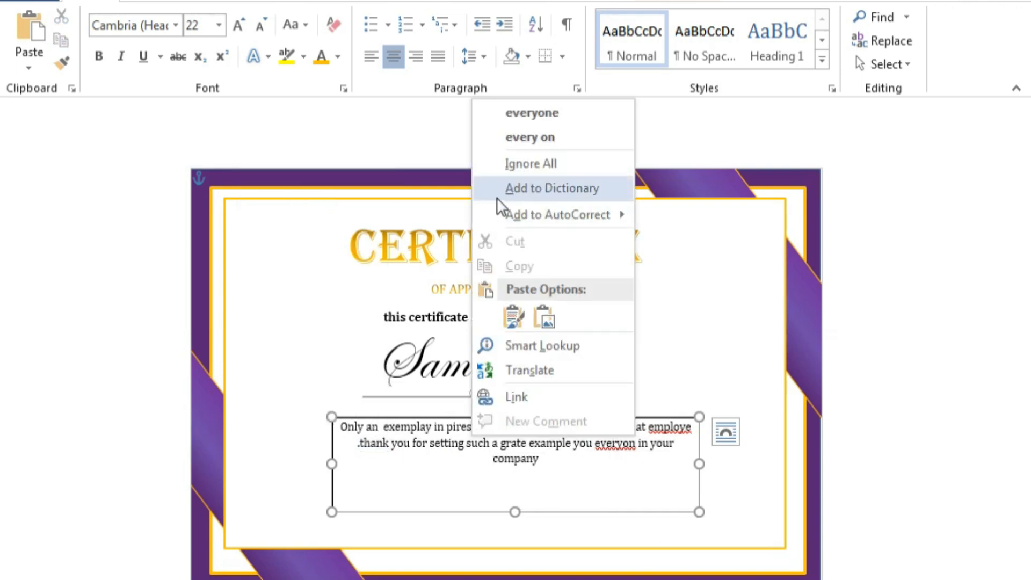
click(566, 165)
right_click(669, 427)
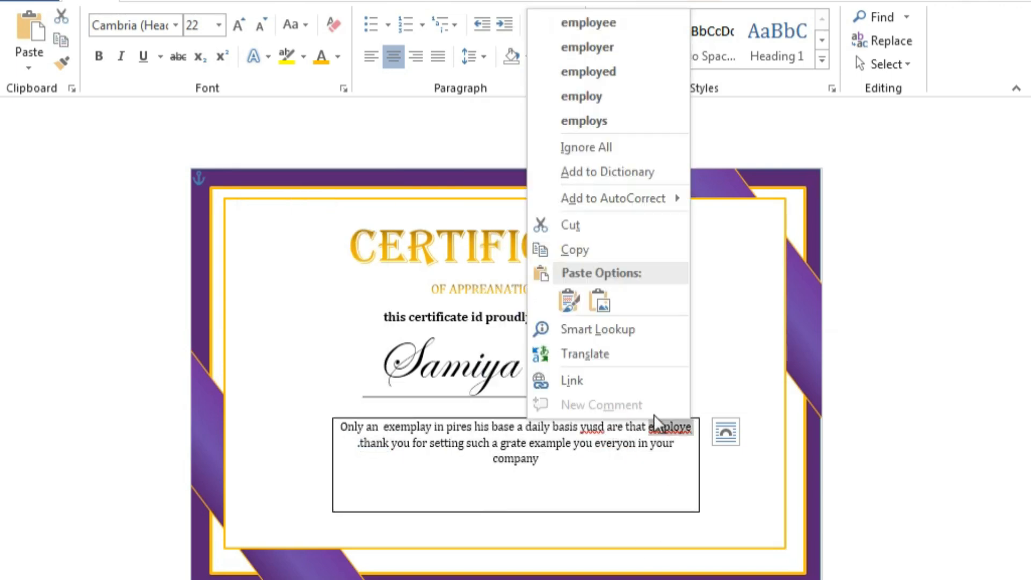
click(620, 149)
right_click(589, 426)
click(532, 156)
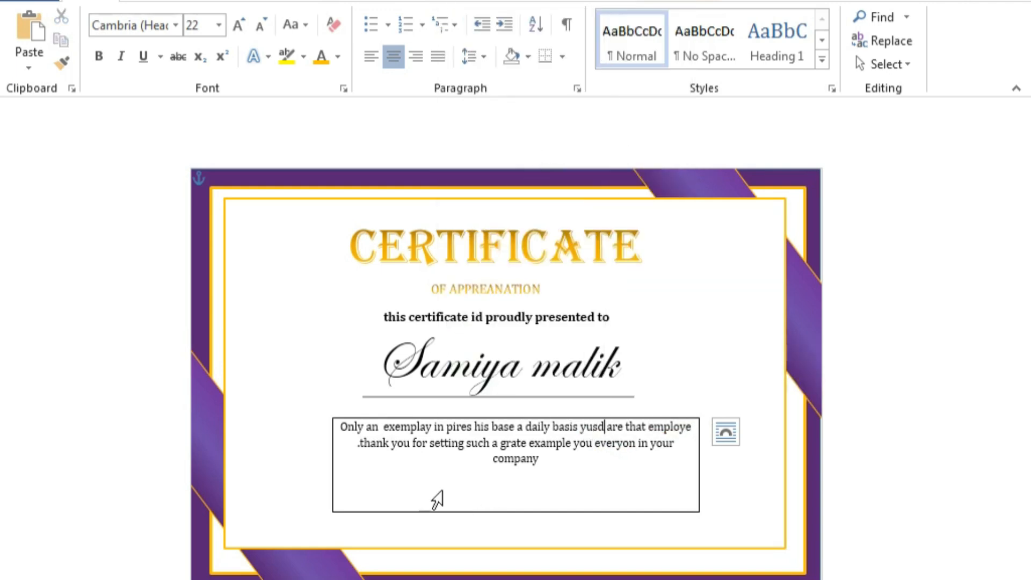
Remove the paragraph box's border, nudge it up-left, and shorten it from the bottom.
right_click(437, 513)
click(529, 572)
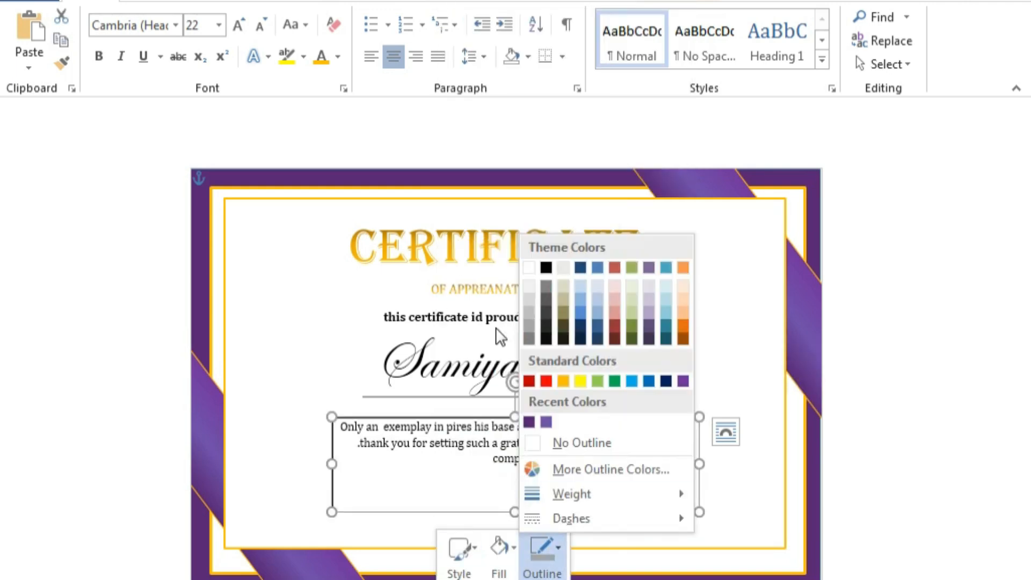
click(573, 448)
click(501, 411)
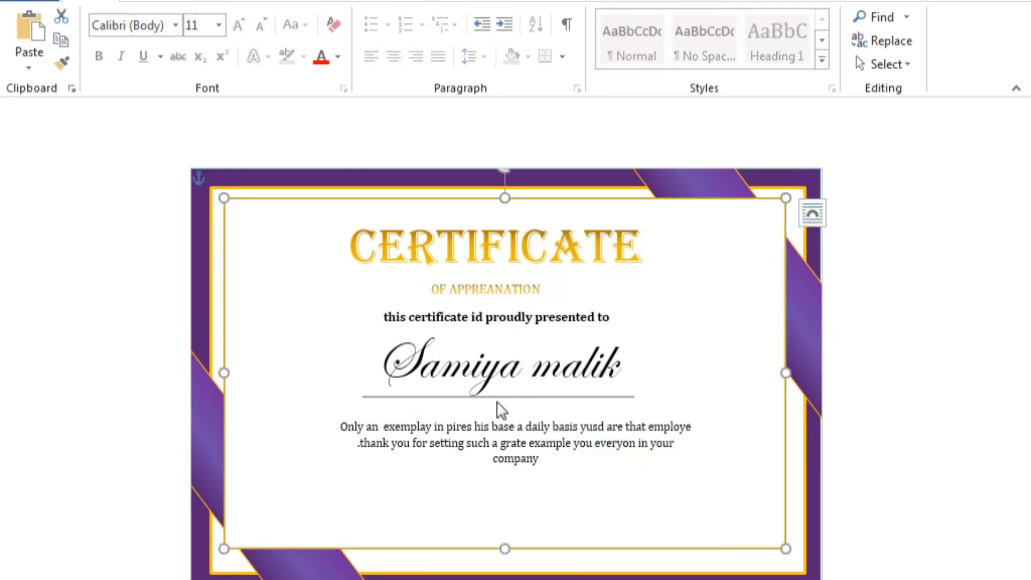
click(498, 449)
click(441, 510)
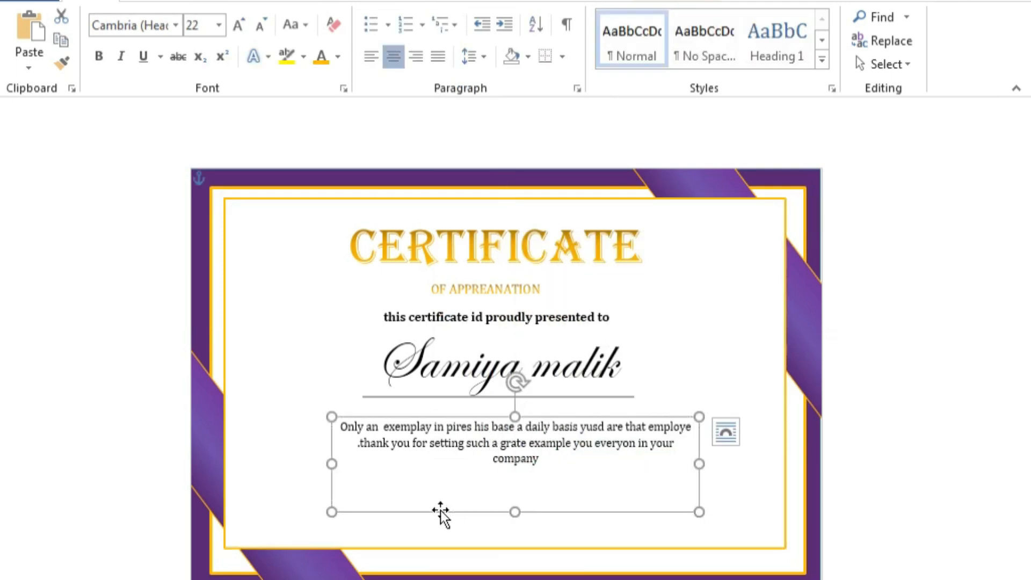
key(Left)
key(Left)
key(Left)
key(Left)
key(Left)
key(Up)
key(Up)
key(Up)
key(Up)
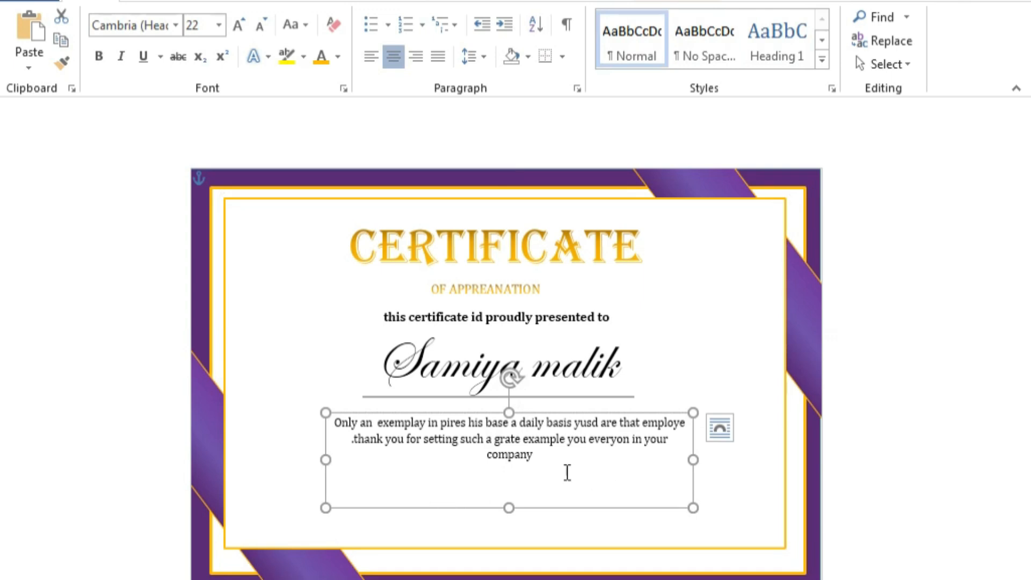
drag(509, 507, 515, 476)
click(686, 369)
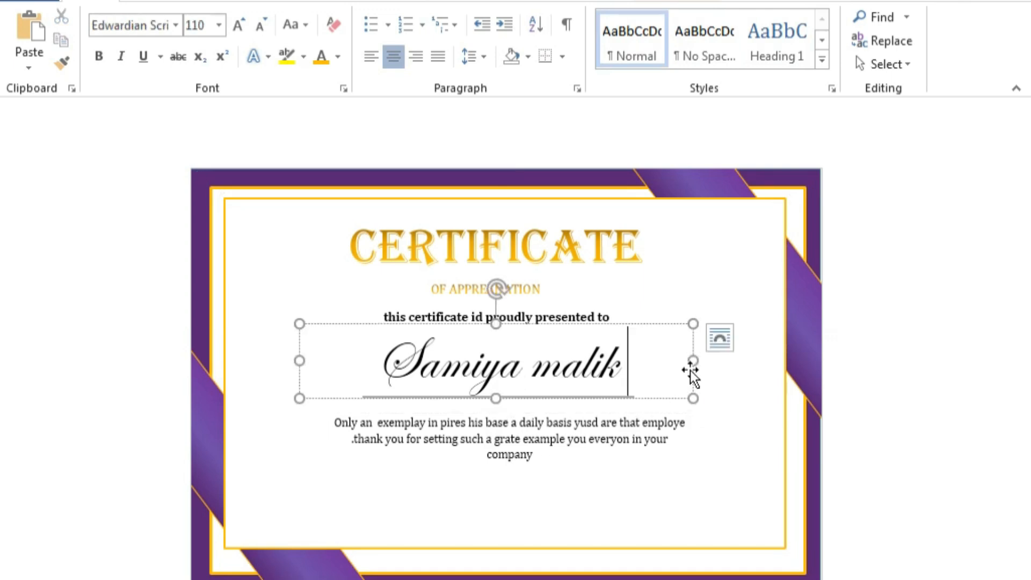
Draw a new text box at the lower left and type 'date' in it.
click(102, 3)
click(185, 67)
click(132, 110)
drag(249, 432, 400, 521)
drag(304, 456, 252, 465)
text(date)
Enlarge the word to 22 pt and make it all capitals (DATE).
click(400, 411)
click(400, 411)
click(401, 412)
click(400, 412)
click(400, 411)
click(400, 411)
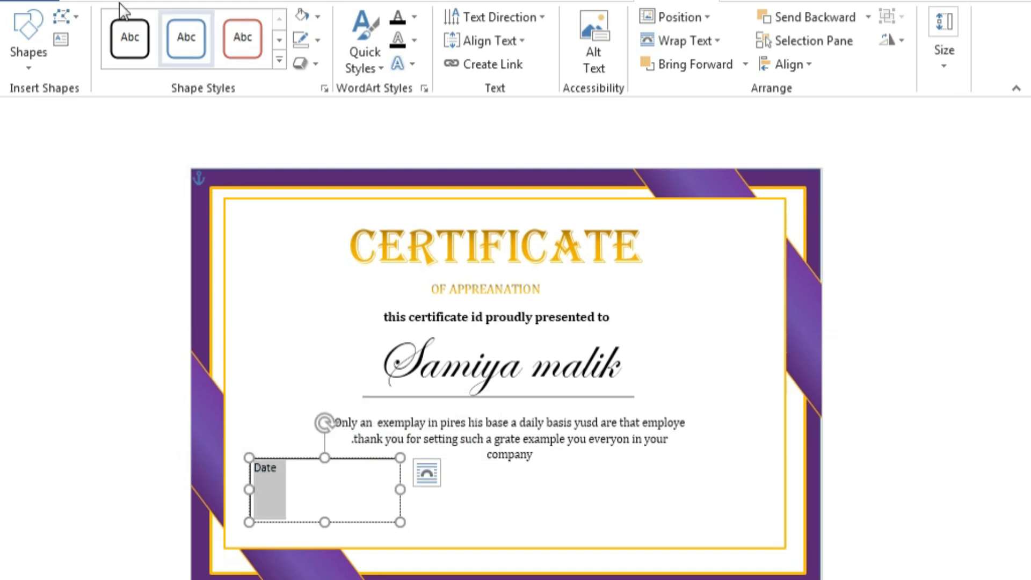
click(90, 1)
click(295, 24)
click(322, 99)
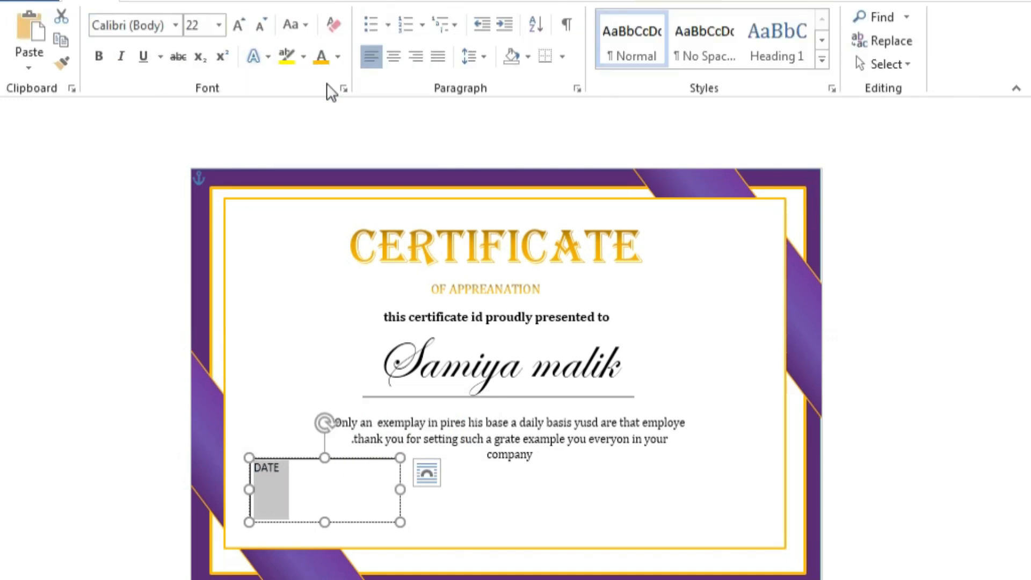
Add the date 18/6/2025 on its own line above DATE.
click(255, 466)
key(Return)
key(BackSpace)
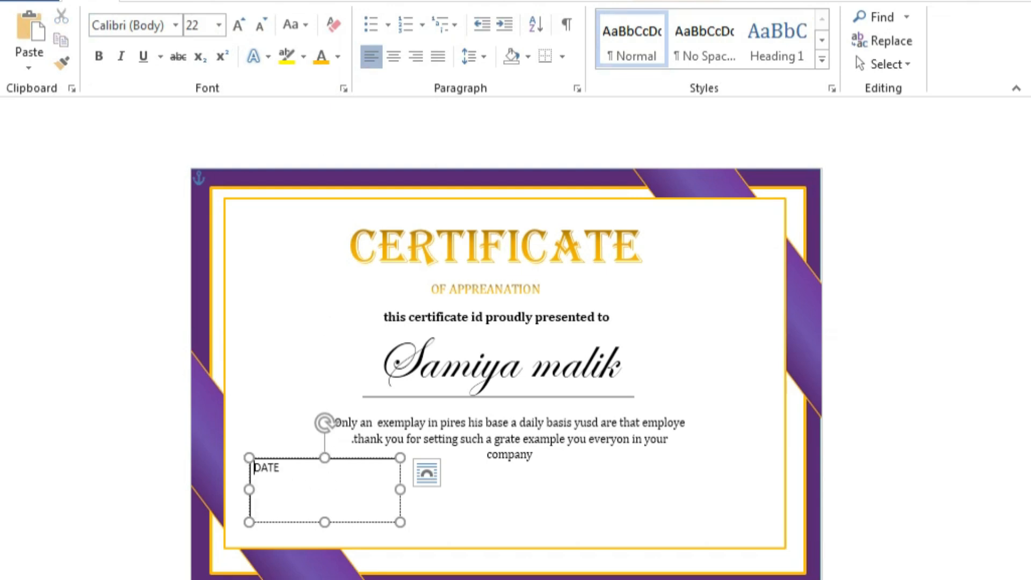
text(18/6/2025)
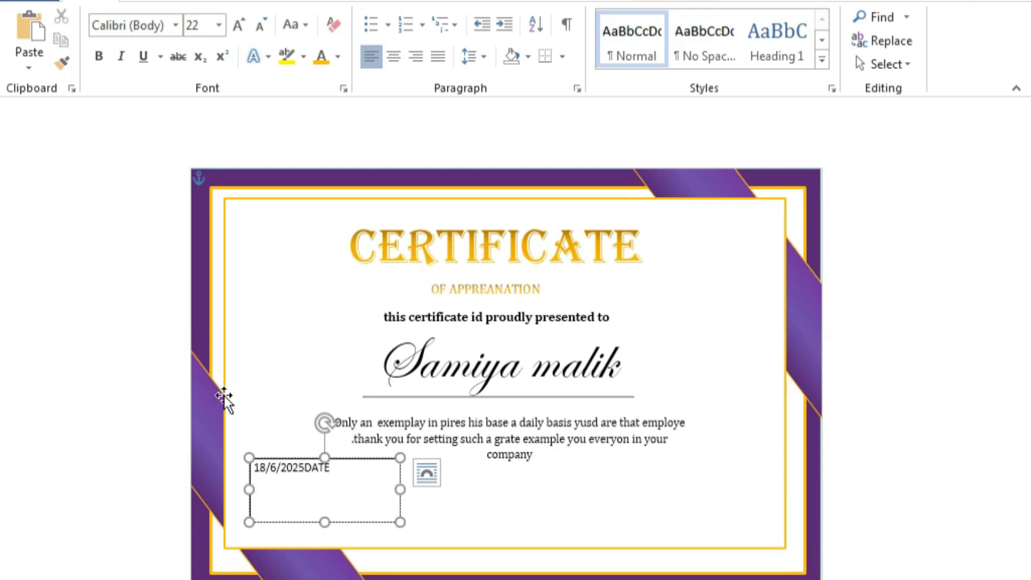
key(Return)
Center the date and DATE lines, move the box lower left, and set No Outline.
click(394, 56)
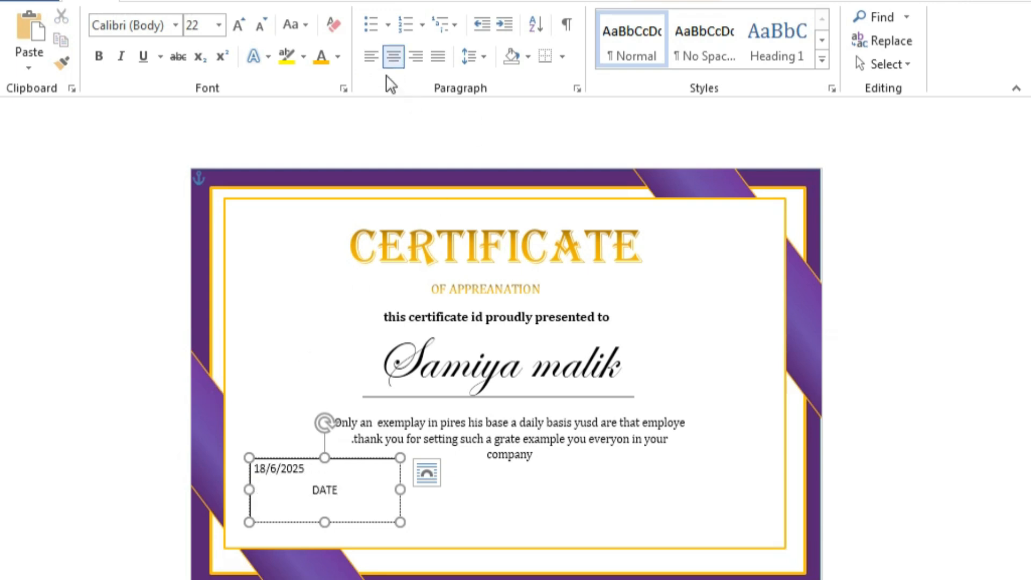
click(306, 468)
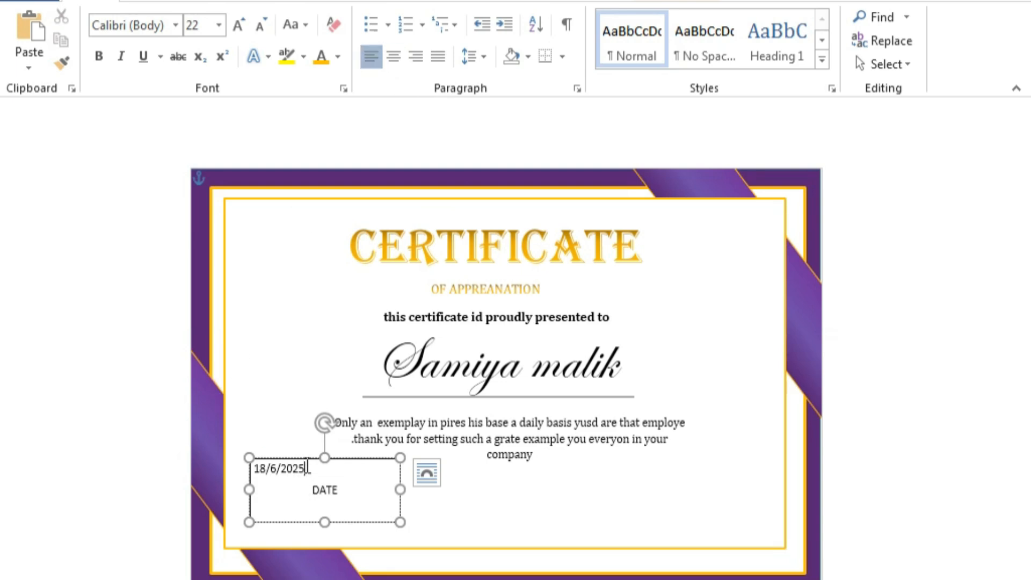
click(393, 57)
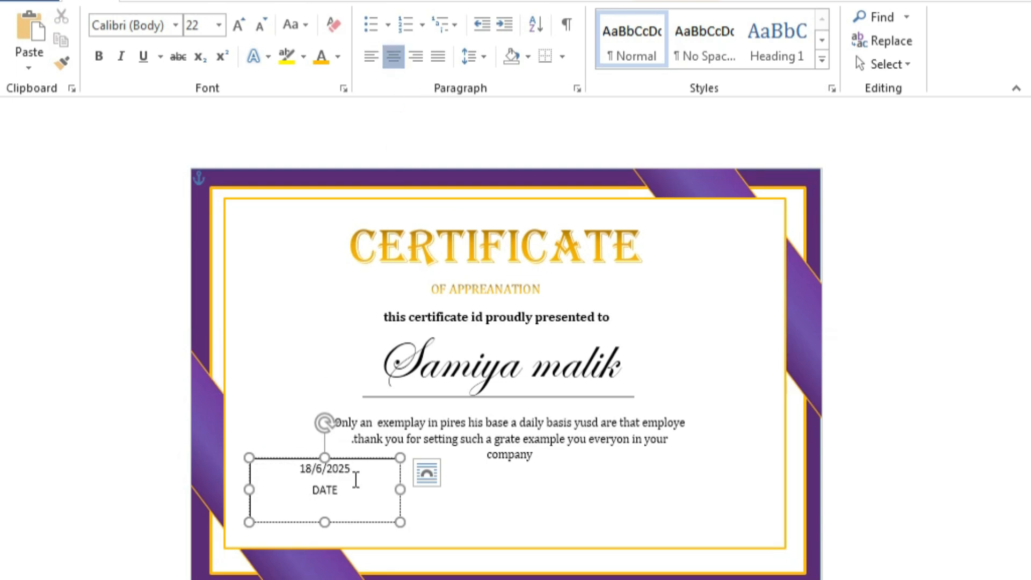
drag(358, 458, 325, 486)
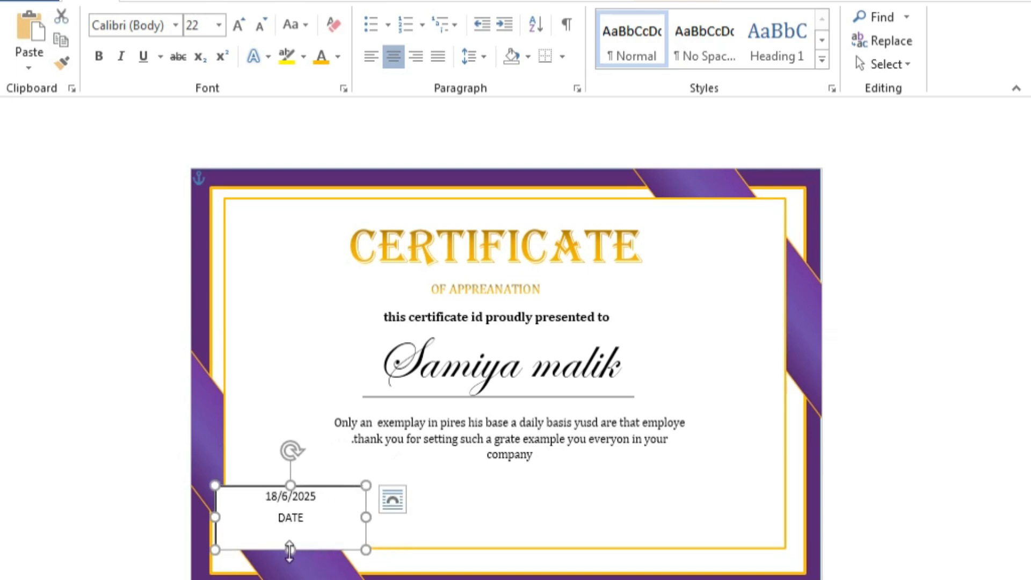
right_click(339, 485)
click(445, 523)
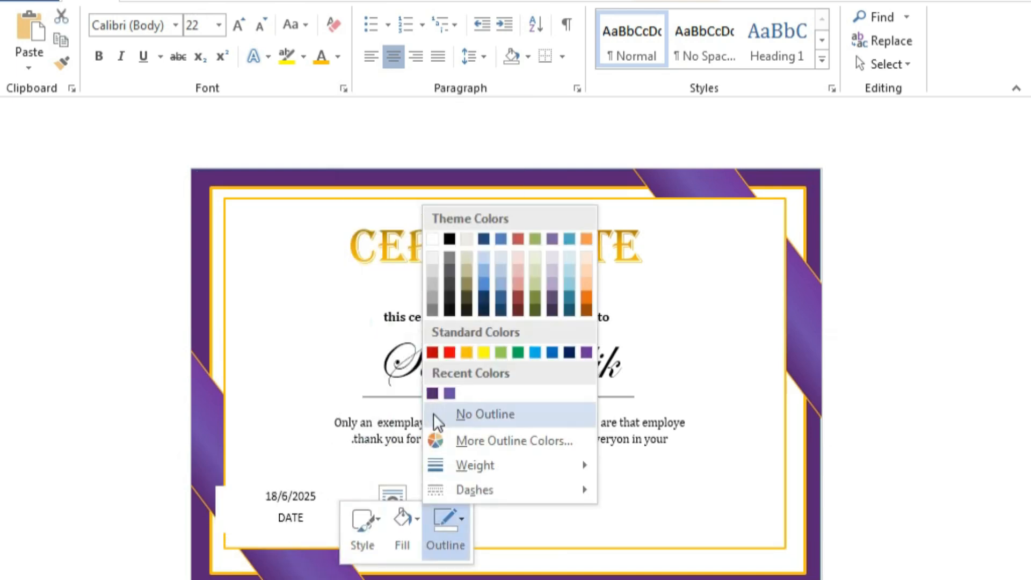
click(437, 422)
Draw a black horizontal line under the date 18/6/2025.
click(524, 502)
click(161, 65)
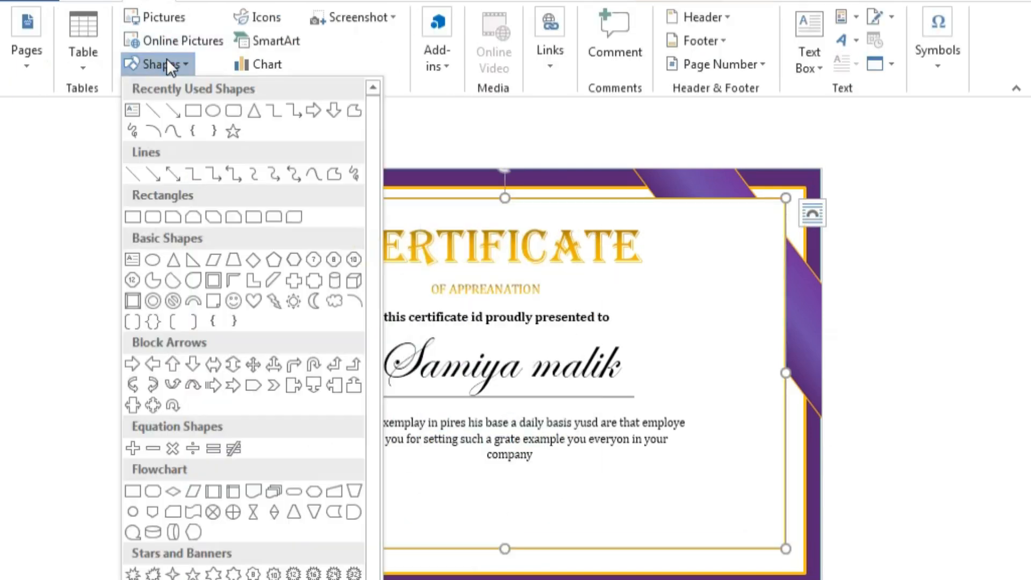
click(153, 110)
drag(258, 506, 319, 507)
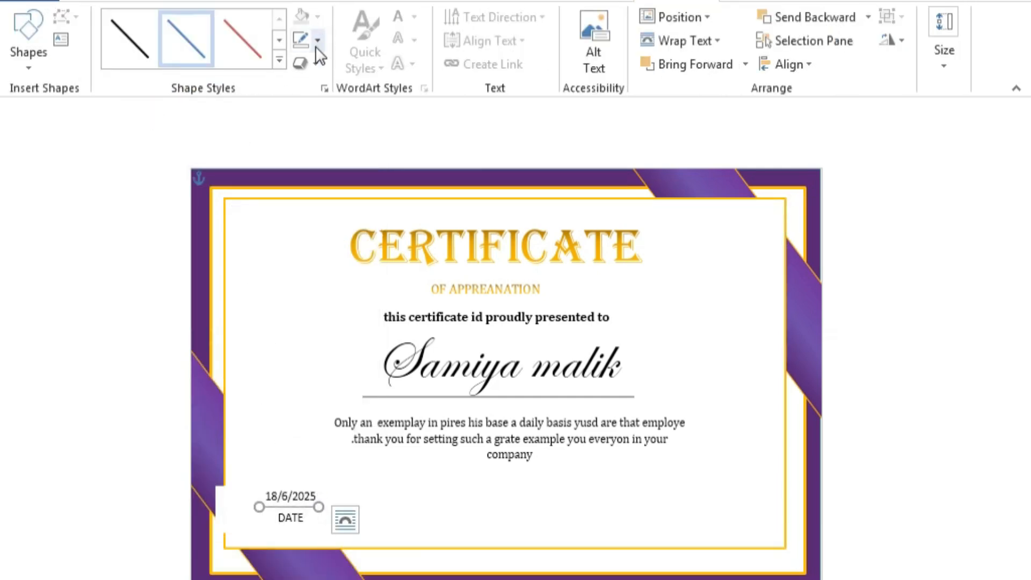
click(117, 41)
click(541, 511)
Pick the Text Box shape from the Insert shapes gallery for another box.
click(88, 1)
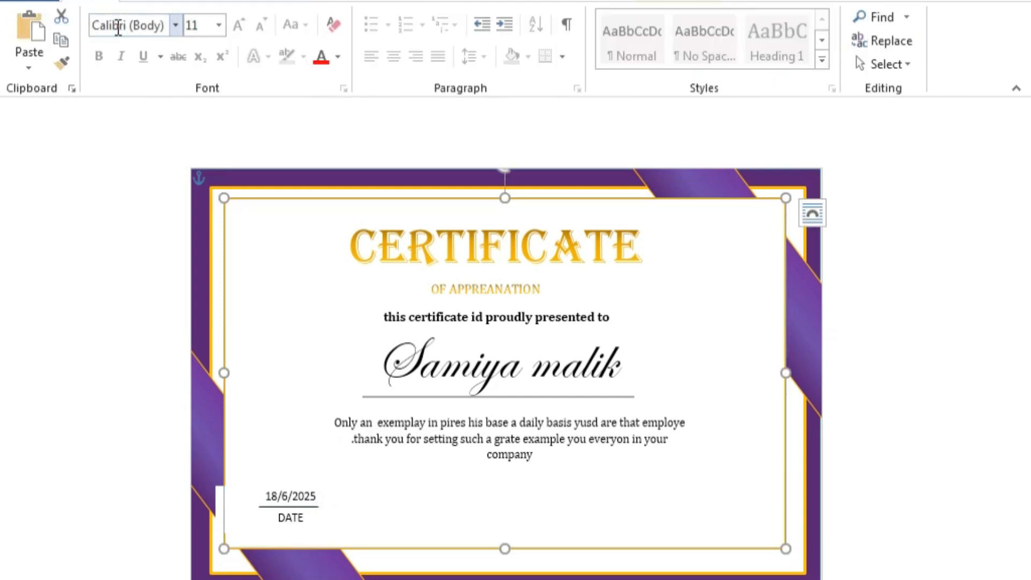
click(134, 1)
click(161, 64)
click(154, 110)
Draw a bottom-right text box, type 'signature', enlarge it and correct the spelling to Signature.
mouse_move(647, 503)
mouse_down()
mouse_move(735, 503)
mouse_move(742, 534)
mouse_up()
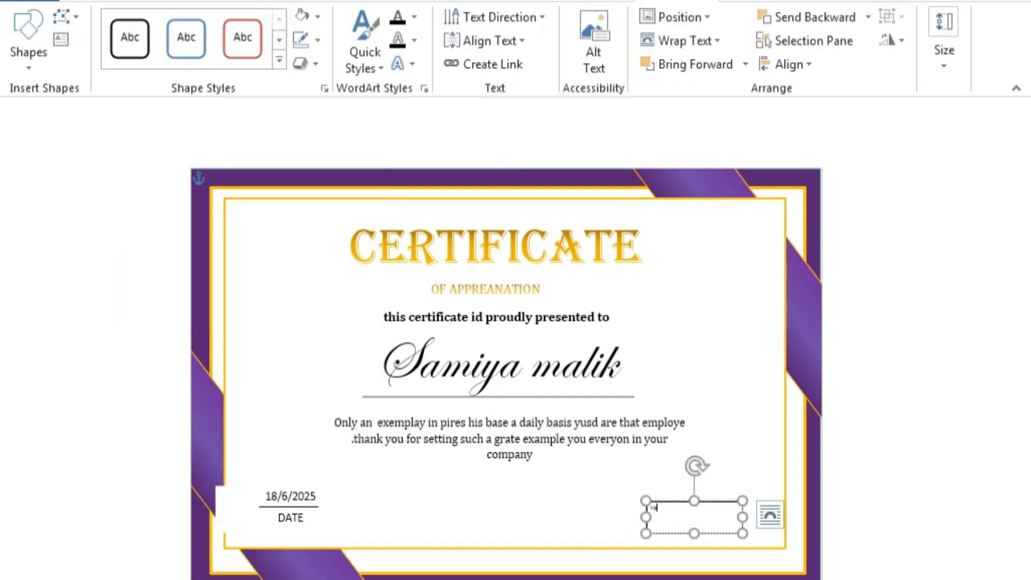
text(signat)
key(BackSpace)
key(BackSpace)
key(BackSpace)
text(gnatuer)
drag(680, 513, 635, 519)
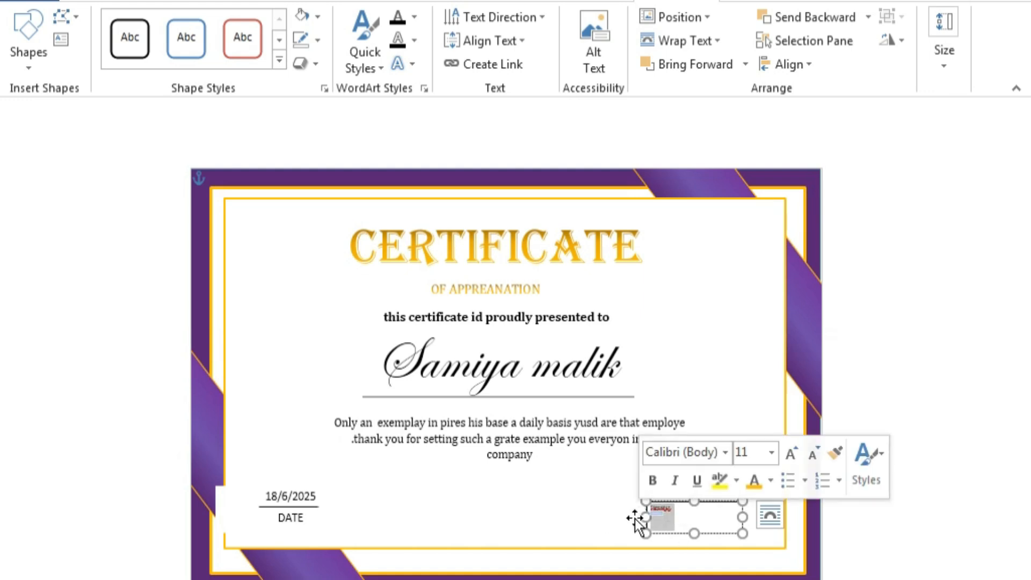
click(791, 453)
click(790, 454)
click(790, 454)
click(671, 513)
right_click(671, 514)
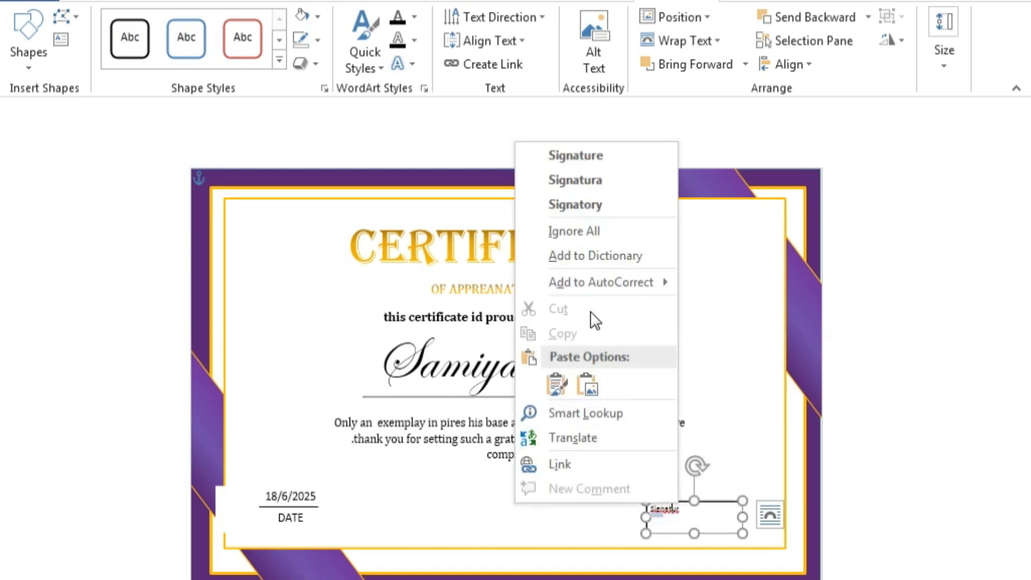
click(589, 155)
Widen the signature box to the left and push Signature down one line.
drag(646, 517, 612, 517)
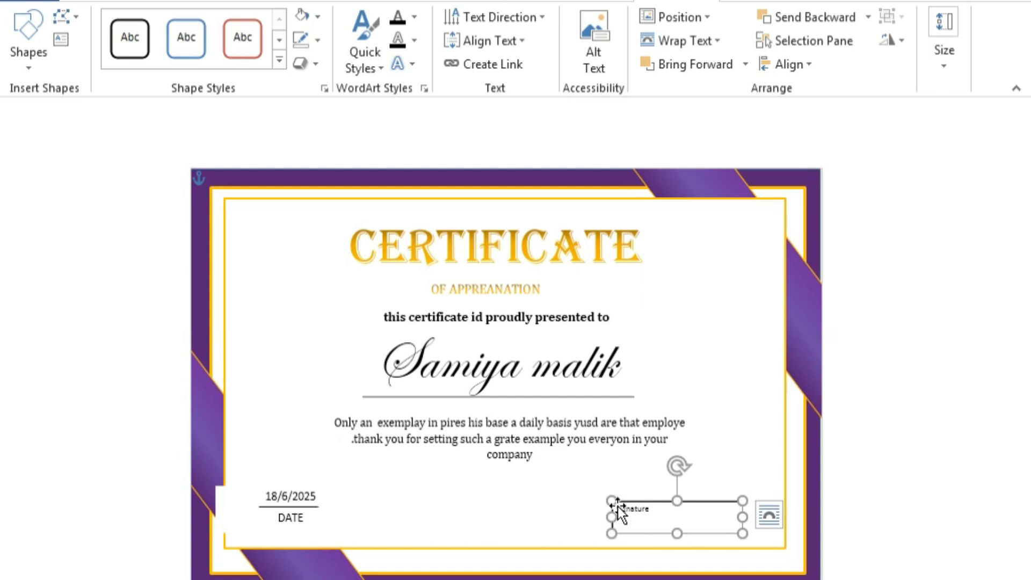
key(Left)
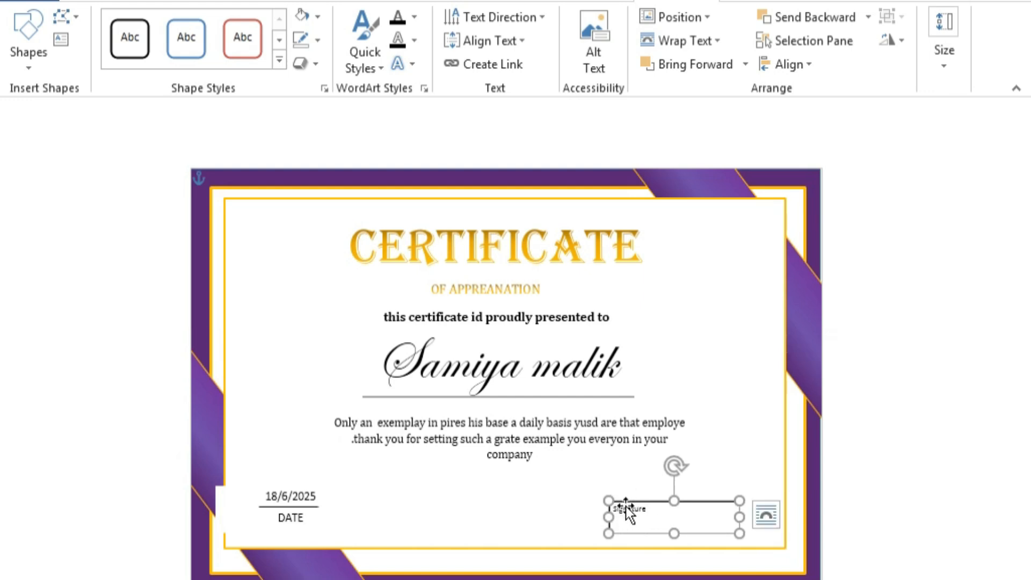
double_click(626, 509)
click(624, 516)
key(Return)
Set Signature to 18 pt and change it to lowercase 'signature'.
double_click(656, 522)
click(755, 467)
click(97, 2)
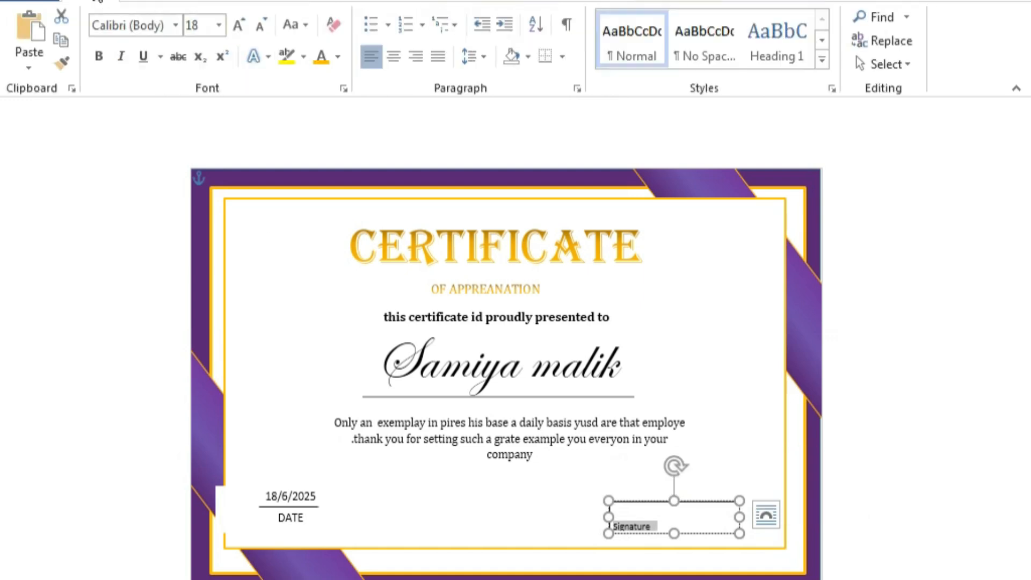
click(298, 32)
click(311, 101)
key(shift+F3)
Narrow the signature box and remove its outline.
mouse_move(740, 533)
mouse_down()
mouse_move(693, 534)
mouse_move(714, 493)
mouse_up()
right_click(673, 502)
click(793, 529)
click(789, 426)
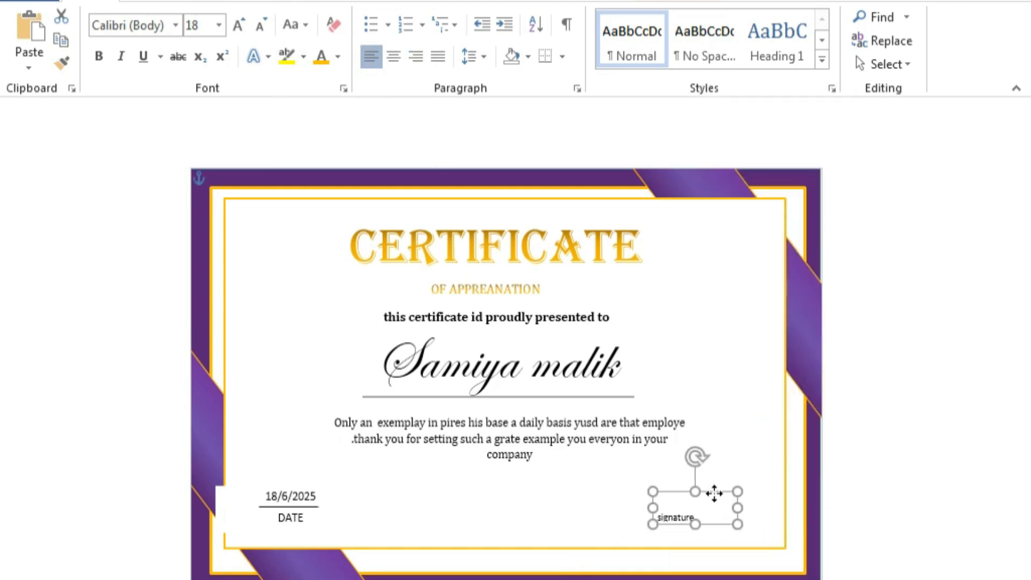
click(711, 458)
click(683, 525)
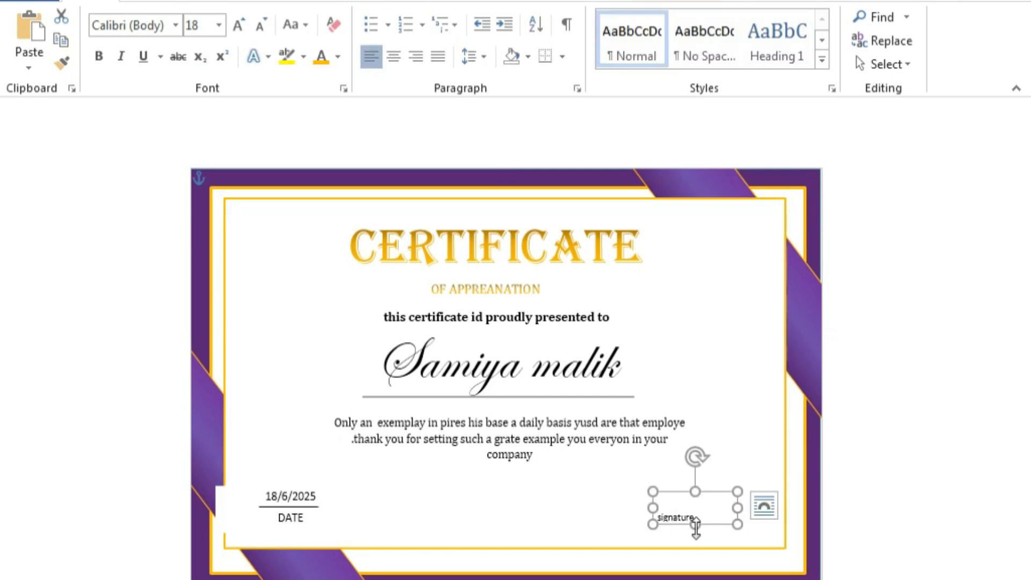
click(329, 299)
Draw a short line above the signature label and nudge it into place.
click(157, 4)
click(161, 64)
click(153, 110)
drag(676, 506, 737, 506)
click(684, 504)
key(Left)
key(Left)
key(Left)
key(Left)
key(Left)
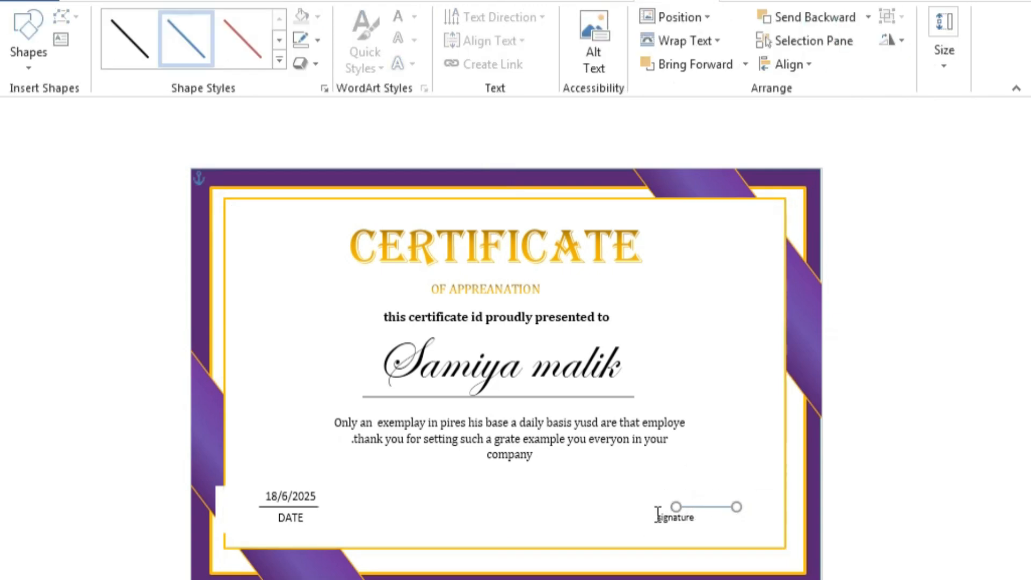
key(Down)
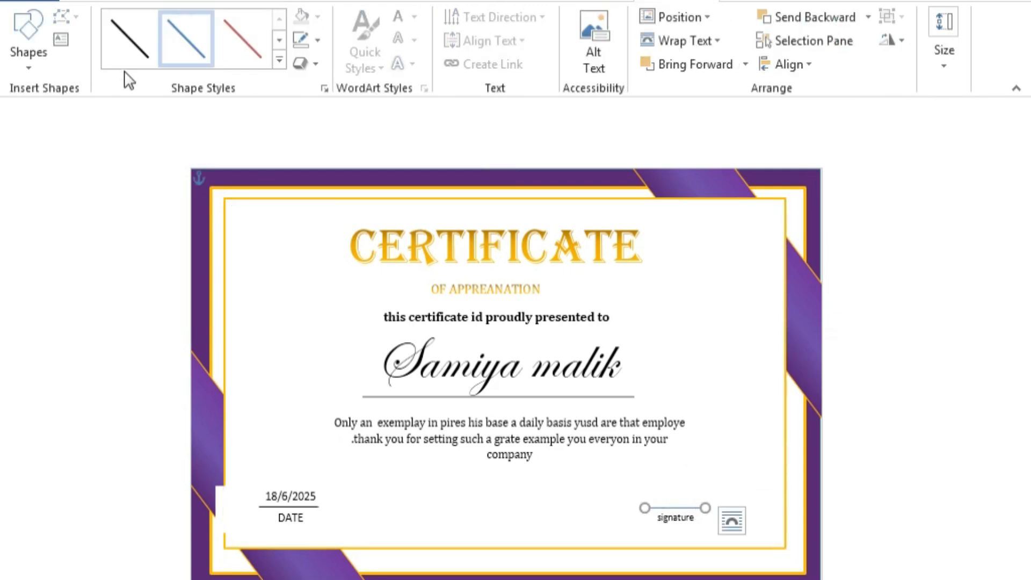
Narrow the date box by dragging its left edge inward.
click(92, 4)
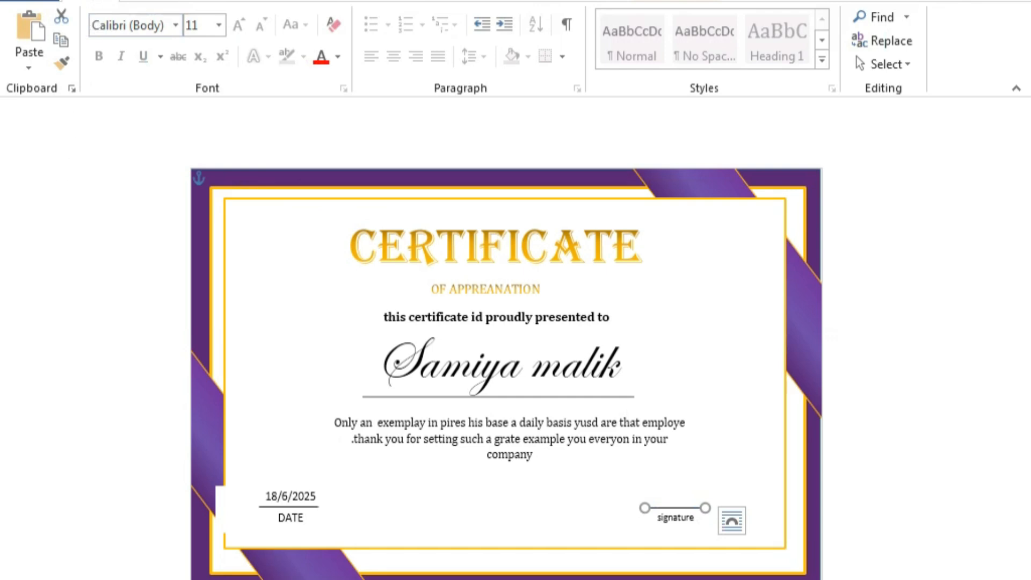
click(212, 490)
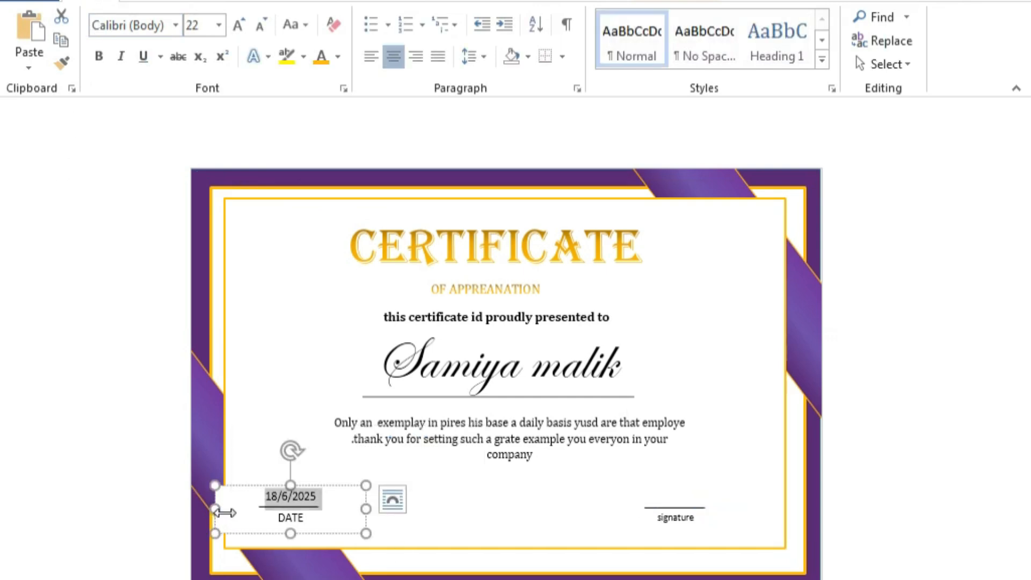
drag(214, 509, 251, 509)
click(478, 511)
click(265, 507)
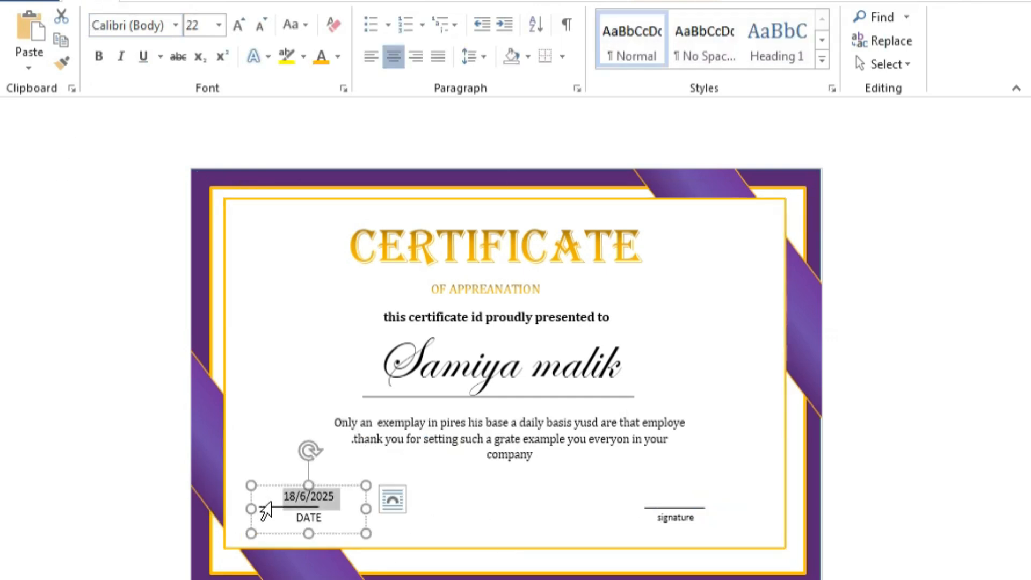
click(262, 519)
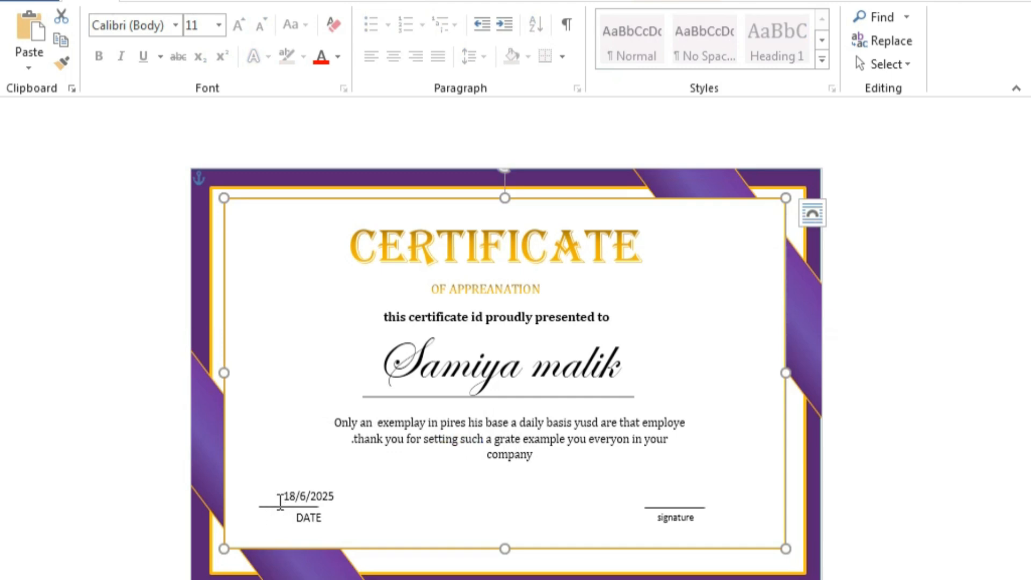
Shift the date line slightly right so it sits under 18/6/2025.
click(281, 502)
click(282, 507)
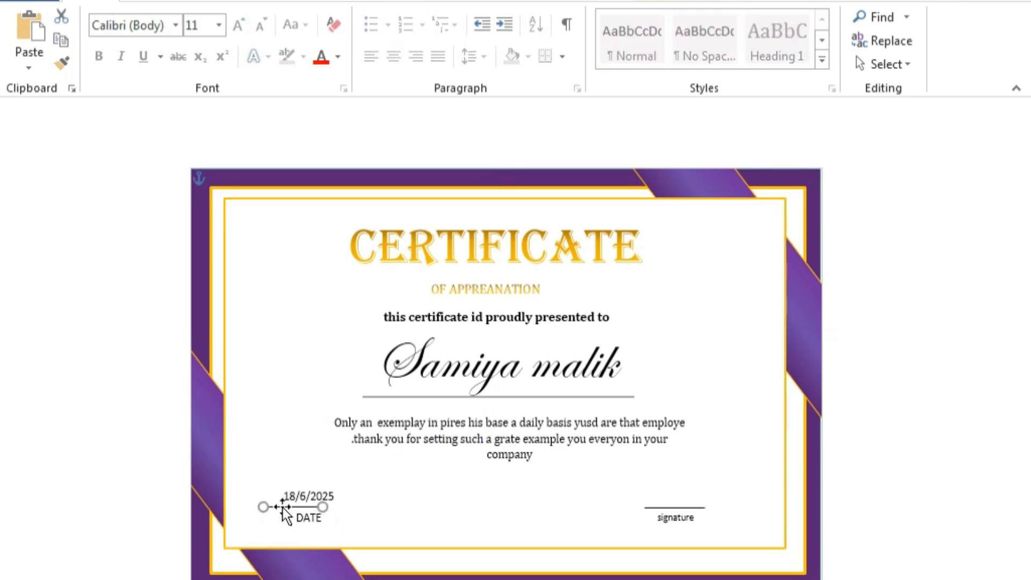
drag(282, 508, 288, 507)
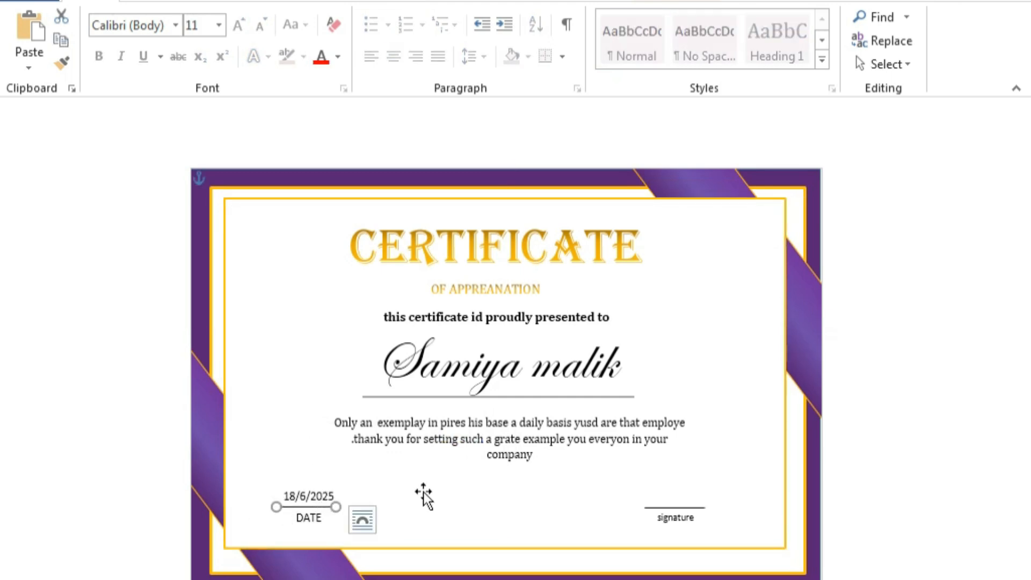
click(921, 357)
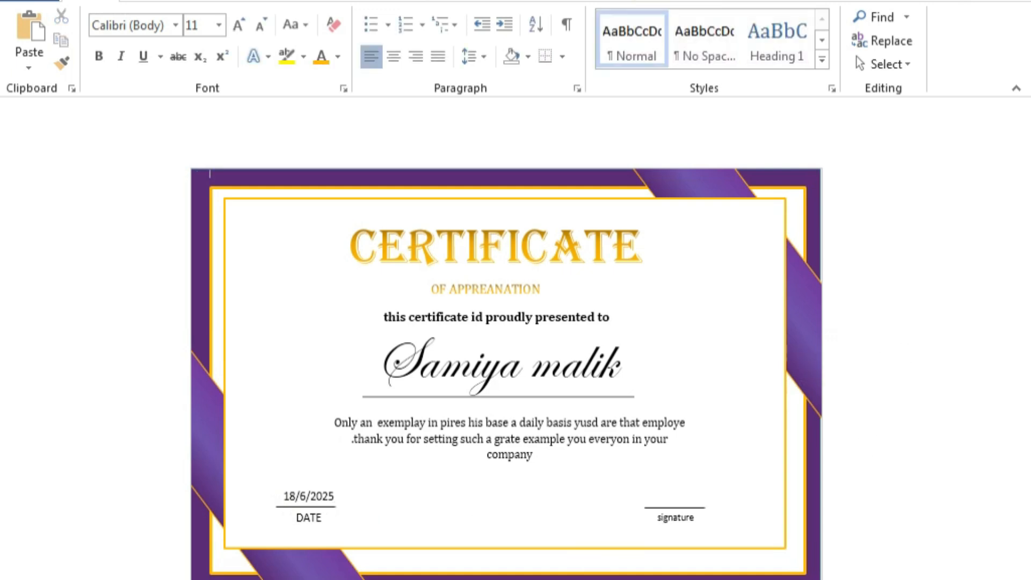